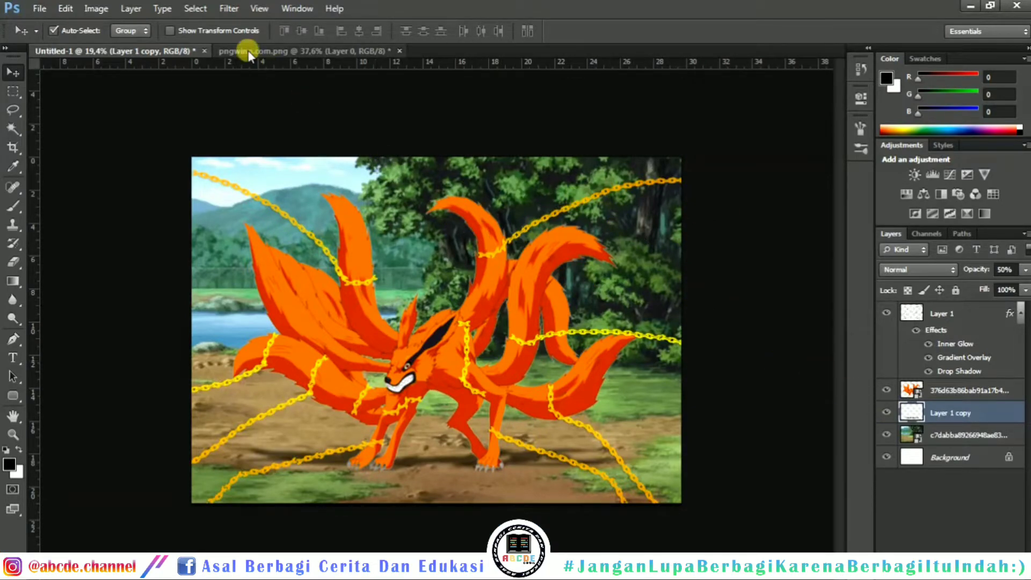
Step: Examine the finished composite by toggling the golden chain and forest background layers, and view the source chain image
click(127, 50)
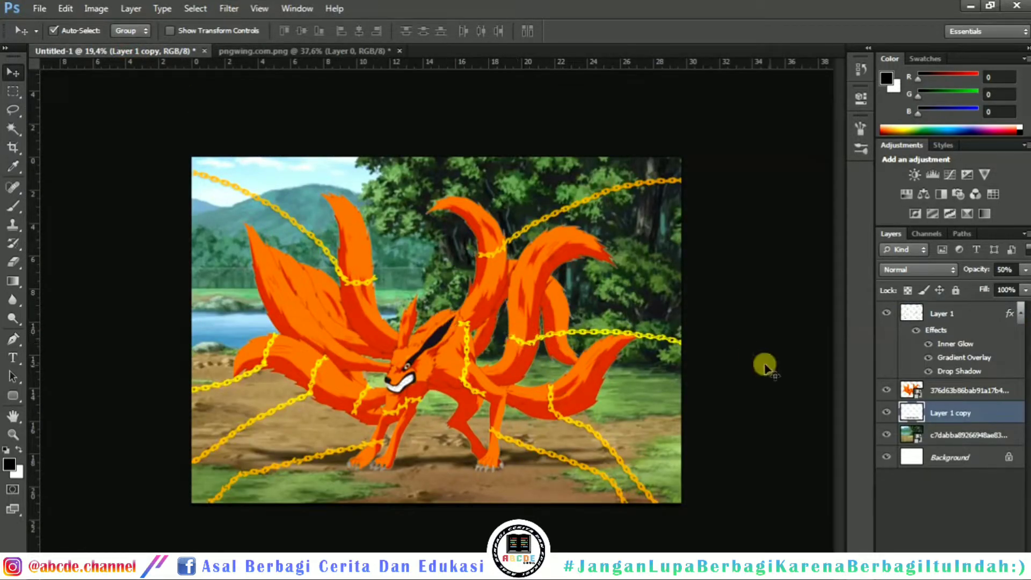
click(888, 314)
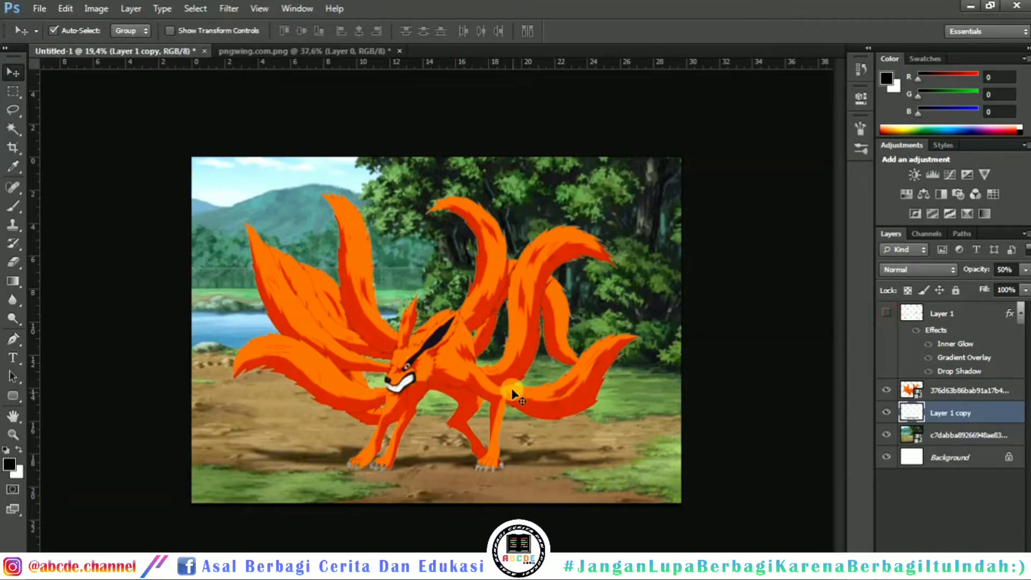
click(886, 314)
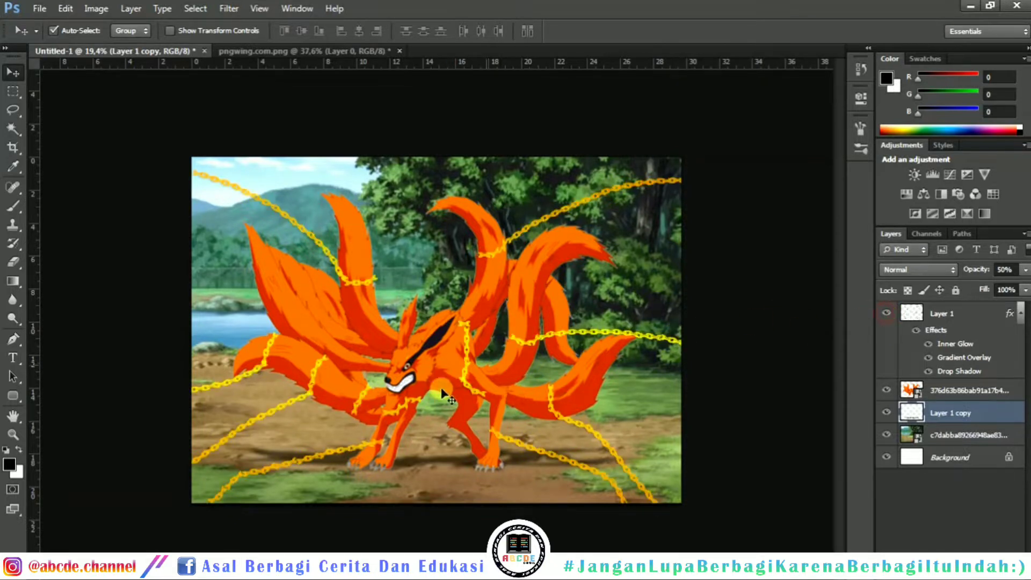
click(309, 51)
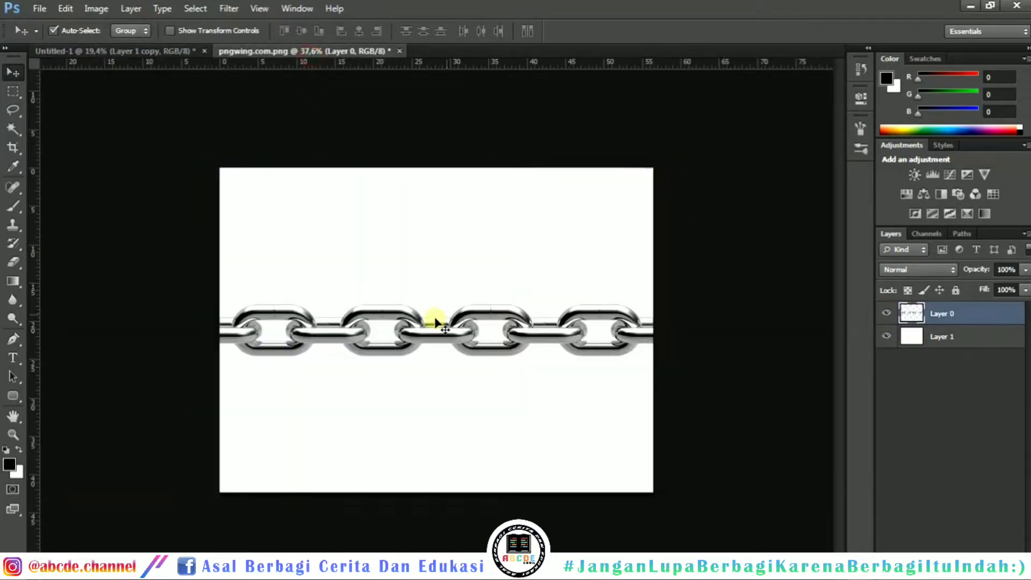
click(120, 51)
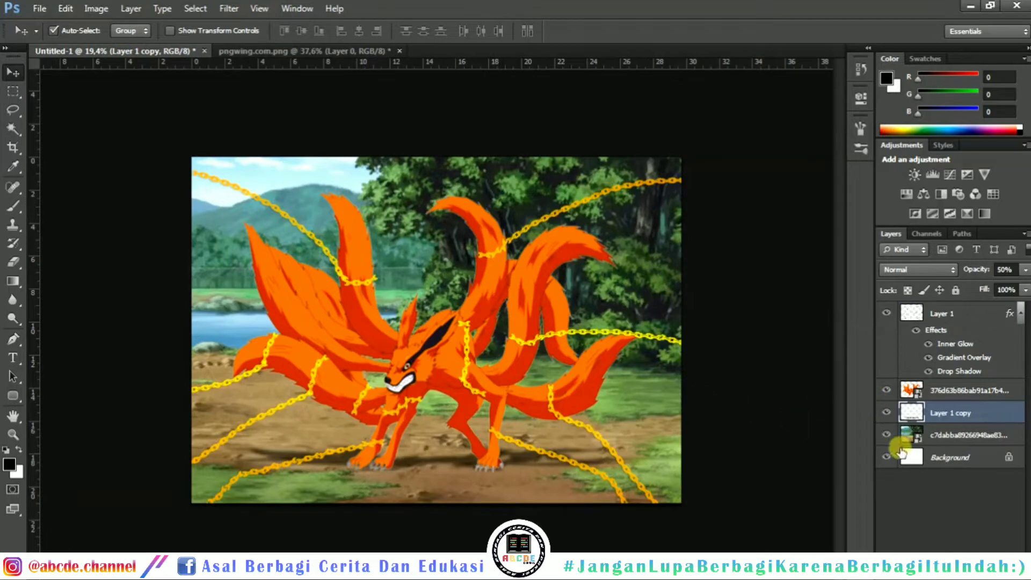
click(886, 436)
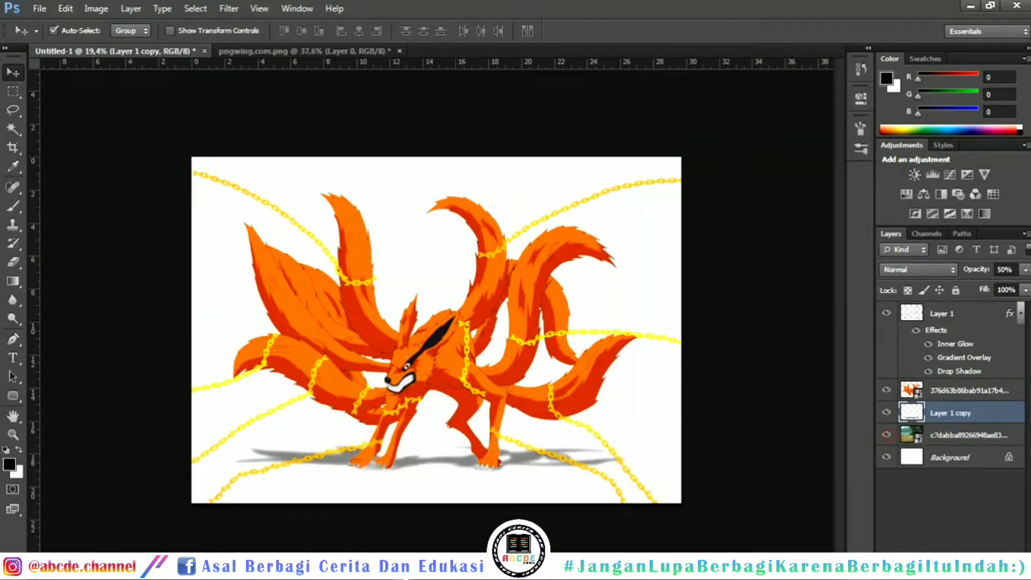
click(887, 435)
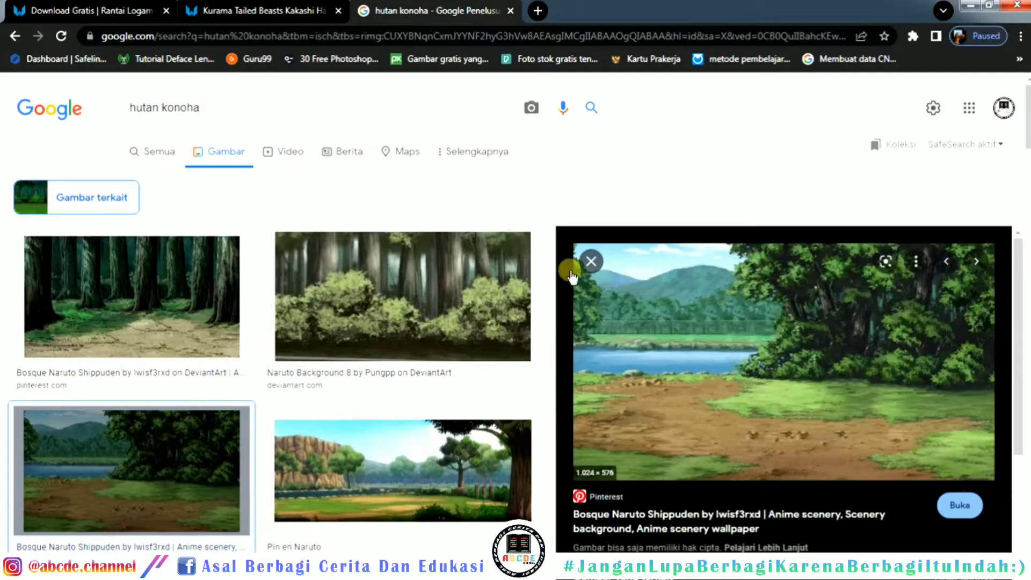
Step: Switch to the browser and review the source pages for the forest background, the Kurama fox and the metal chain
click(226, 6)
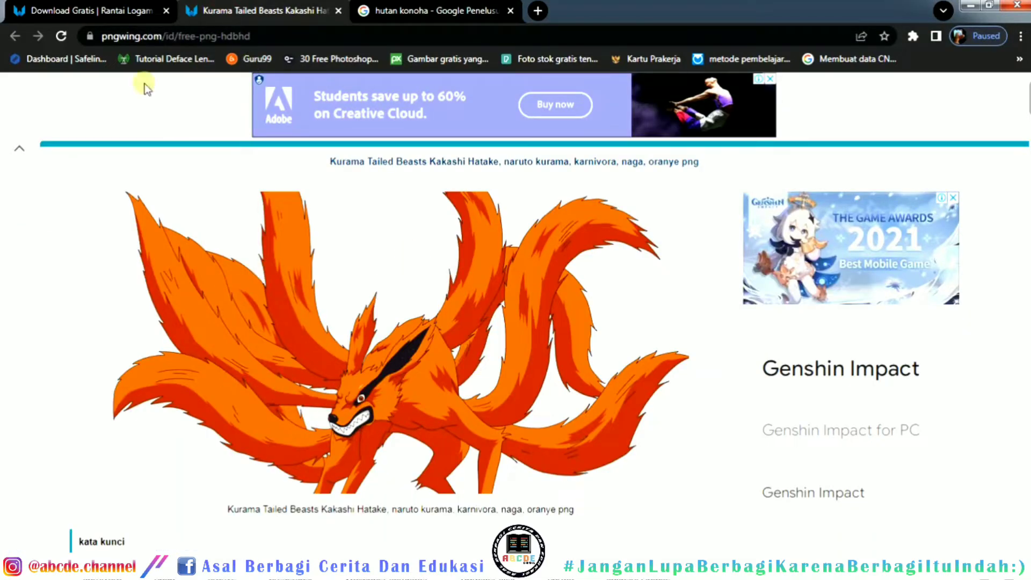
click(80, 10)
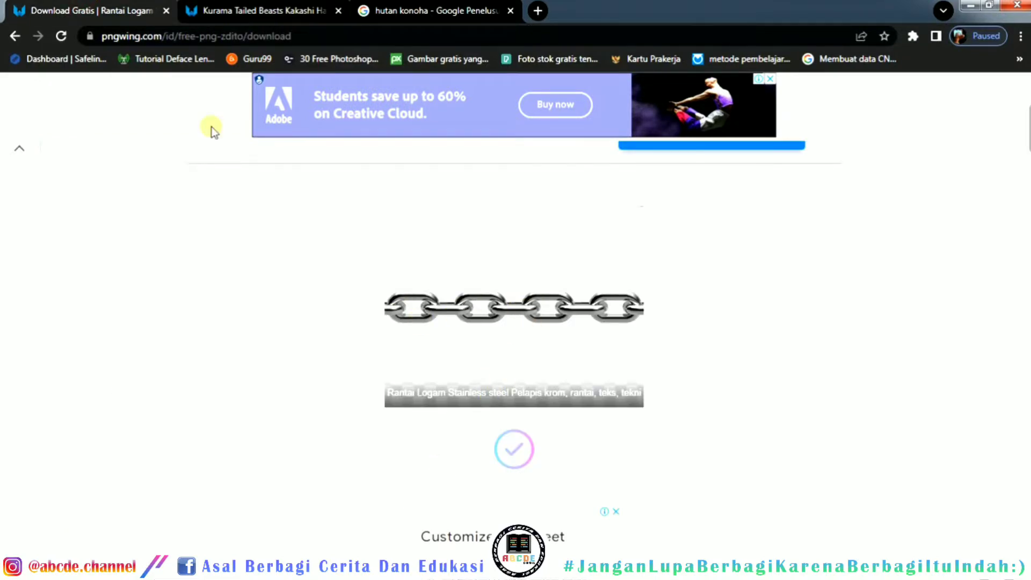
click(231, 10)
scroll(279, 357, up, 3)
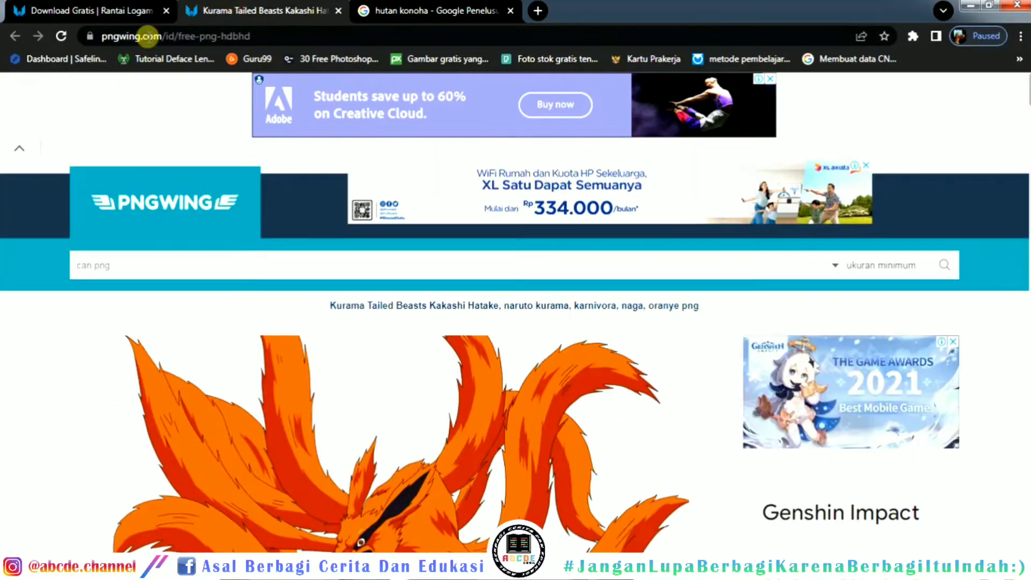
click(107, 9)
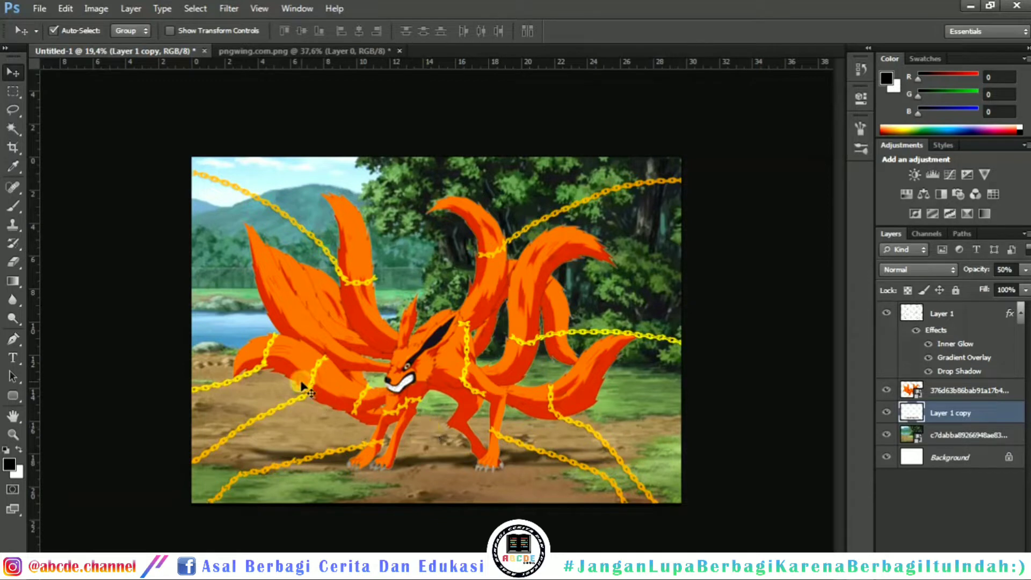
Step: Switch back to Photoshop and compare the source chain document with the finished fox composite
click(295, 54)
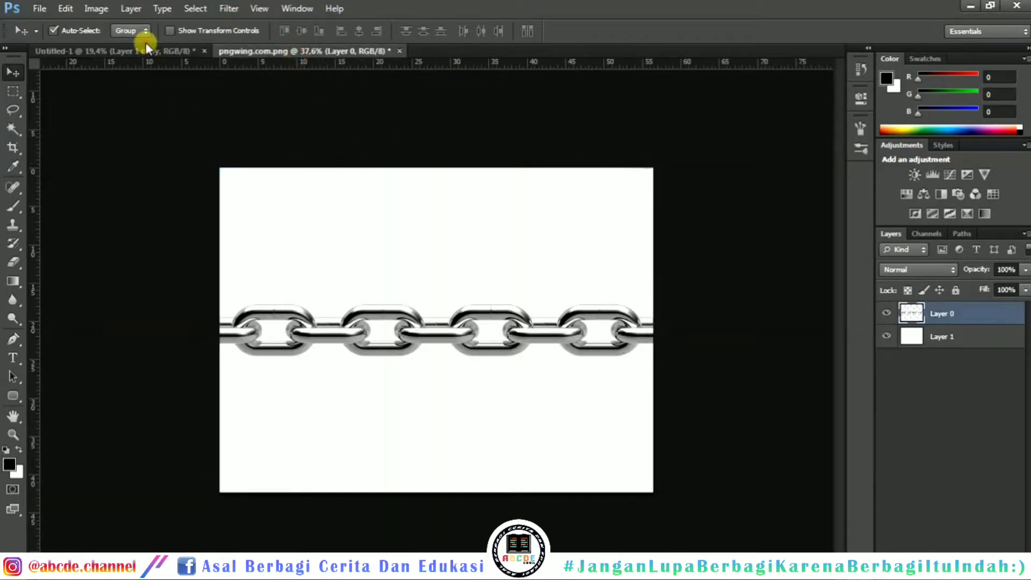
click(147, 53)
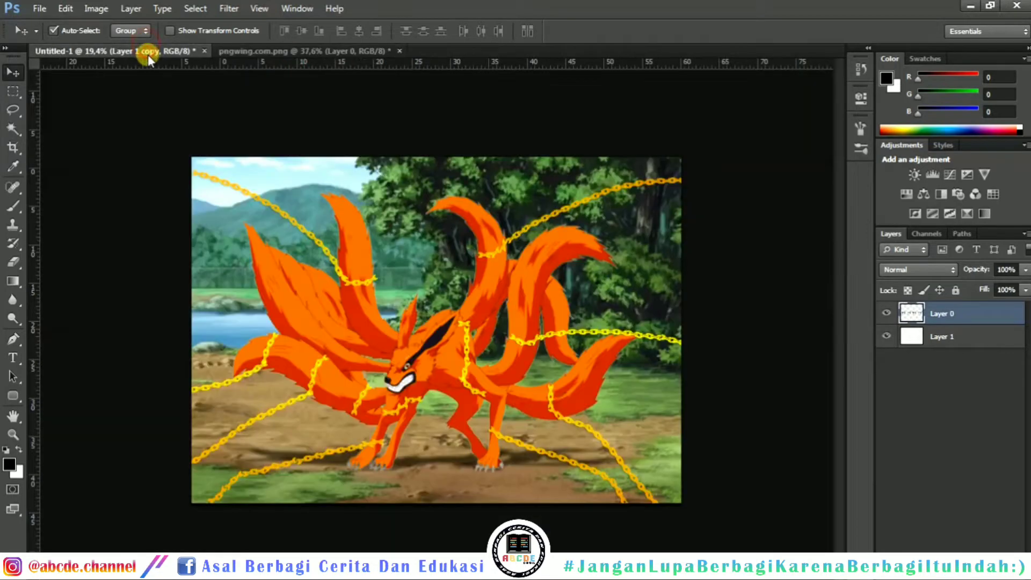
click(308, 50)
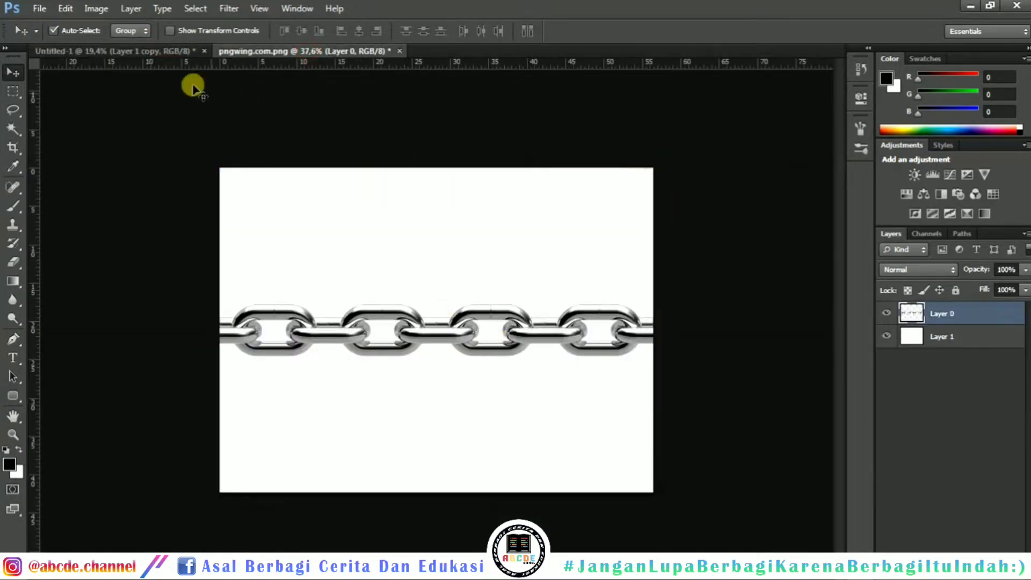
click(147, 50)
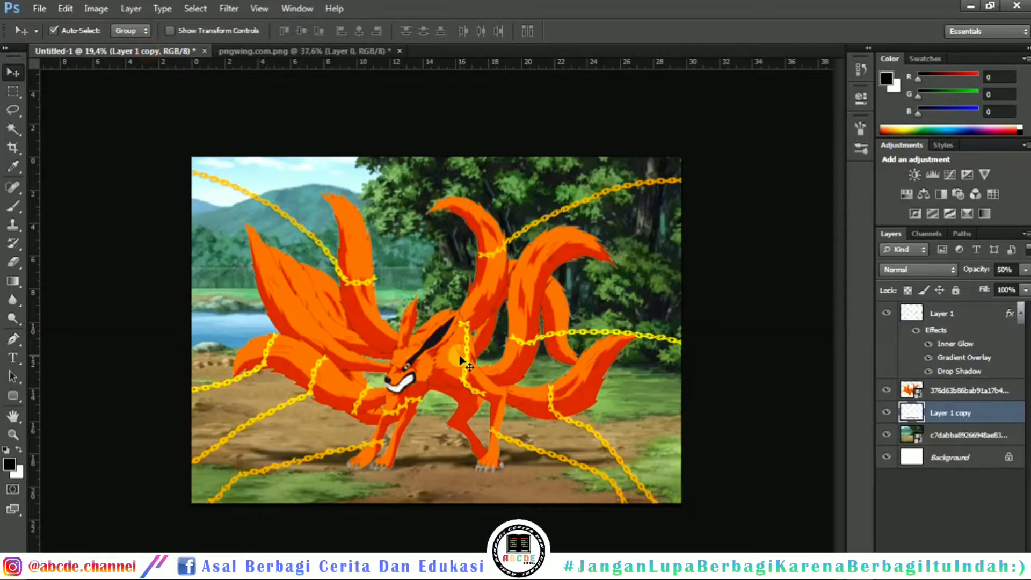
Step: Delete the golden chain layer (Layer 1), the forest background layer and the shadow layer (Layer 1 copy) from the fox composite
click(962, 390)
click(941, 316)
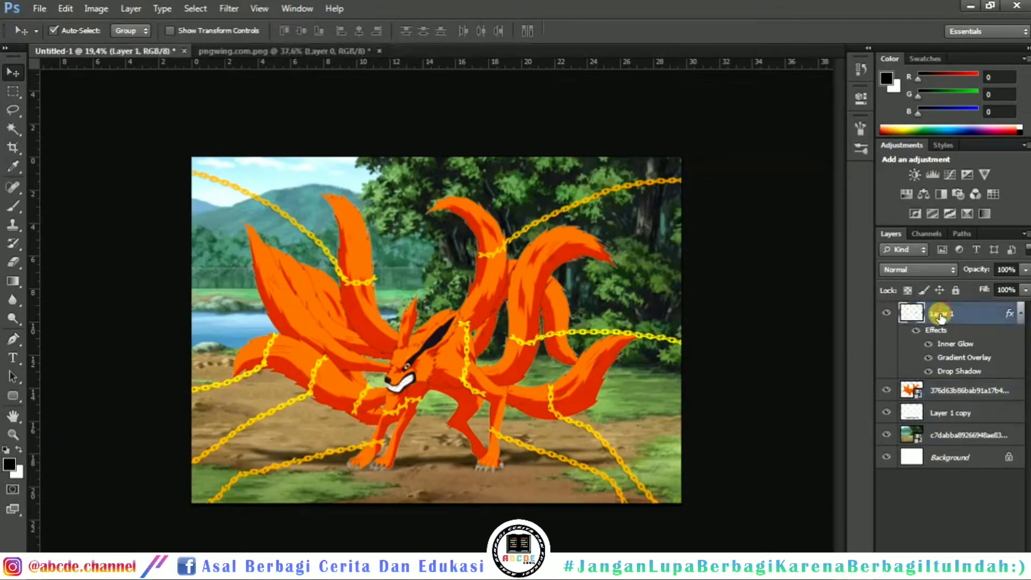
key(Delete)
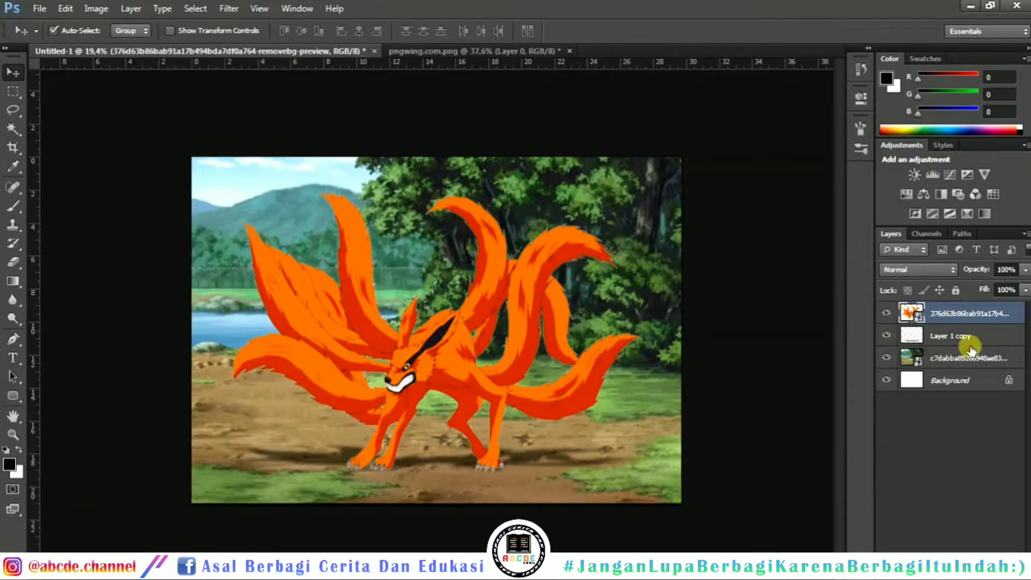
click(970, 352)
key(Delete)
click(941, 335)
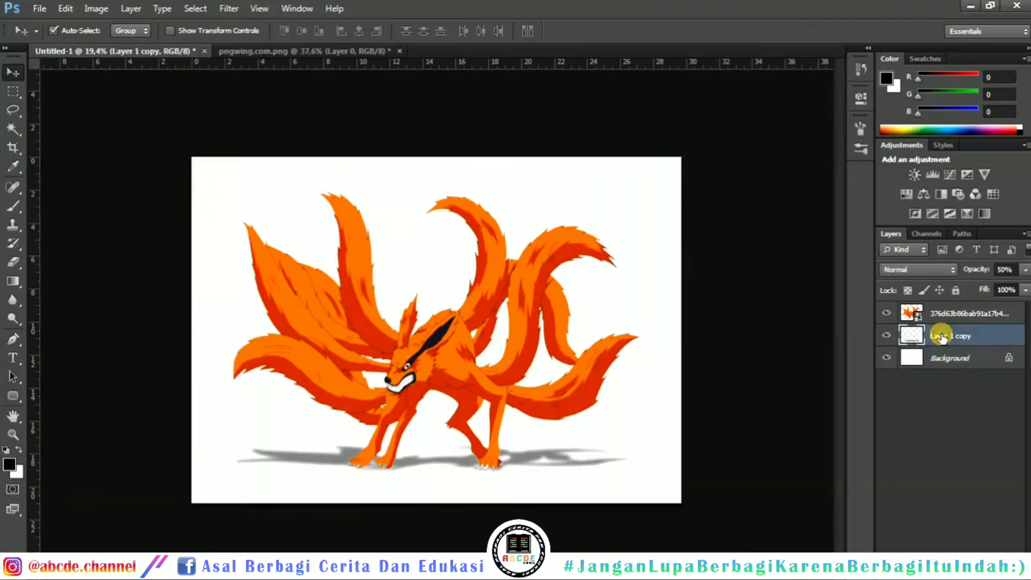
key(Delete)
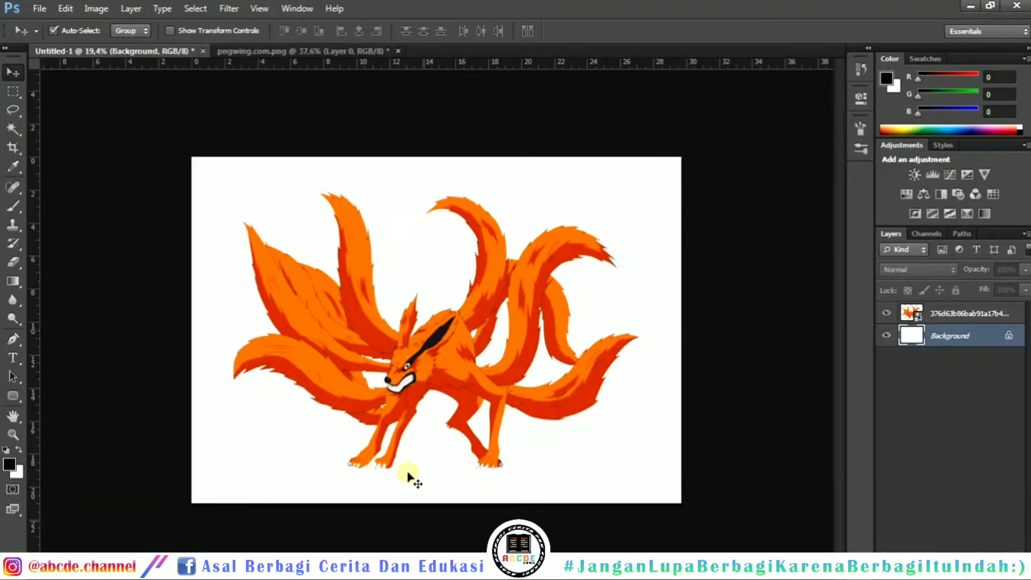
Step: In the pngwing.com.png document, scale the chain on Layer 0 down to about 90% around its centre
click(269, 50)
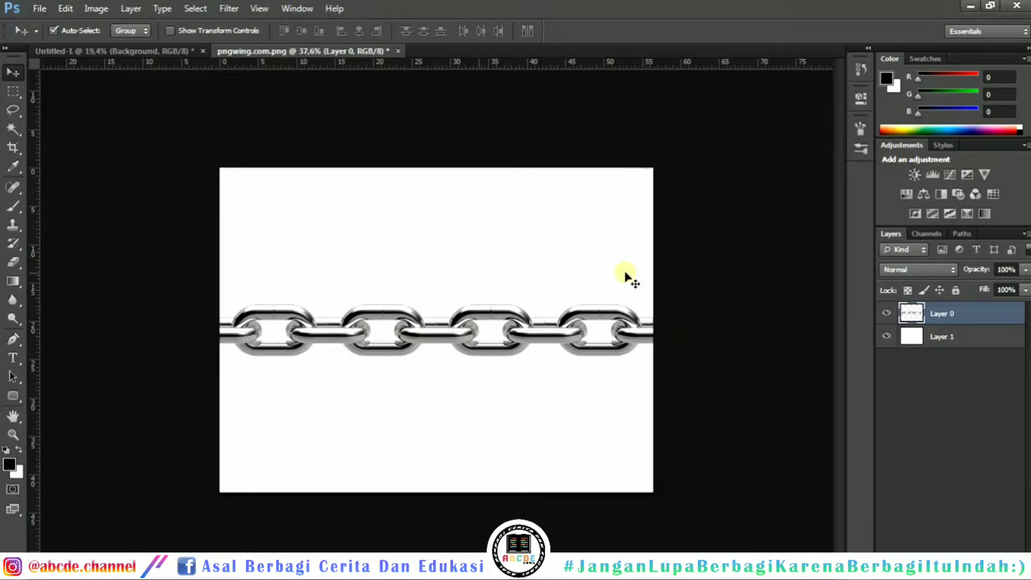
key(ctrl+t)
drag(641, 180, 633, 179)
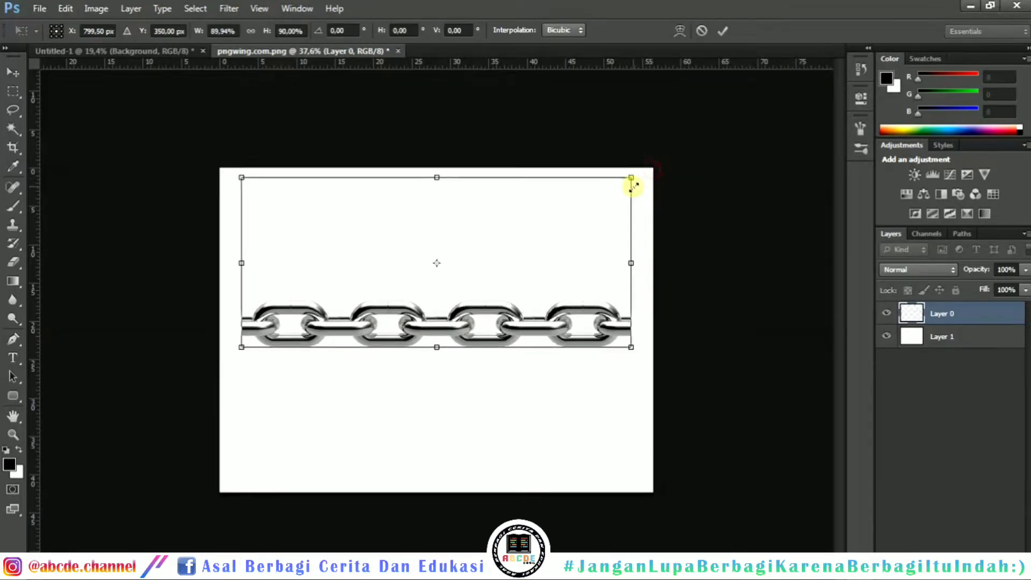
click(720, 31)
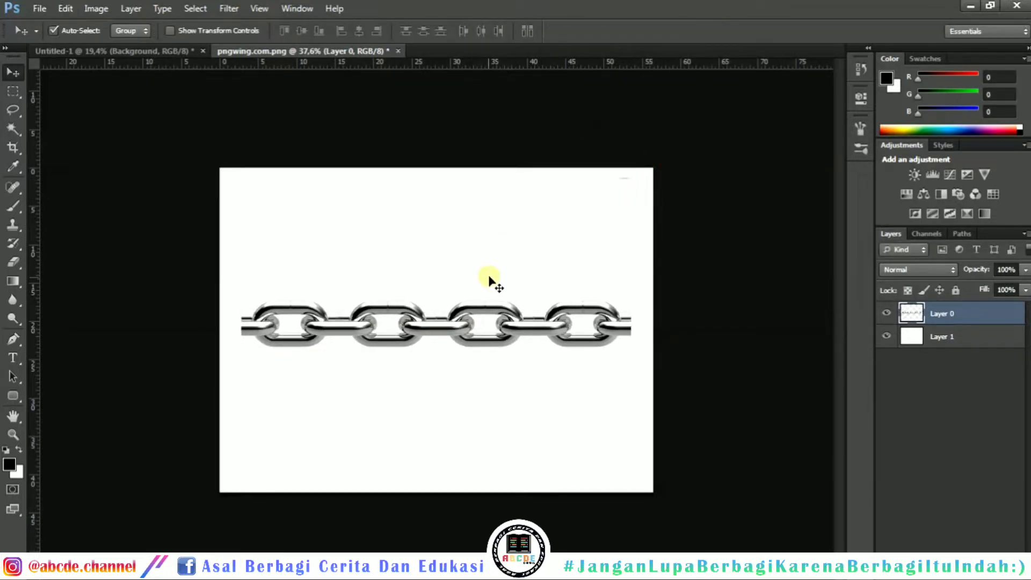
Step: Erase the chain on both sides of its middle link using rectangular selections, deselect, and reposition the remaining piece near the canvas centre
click(21, 95)
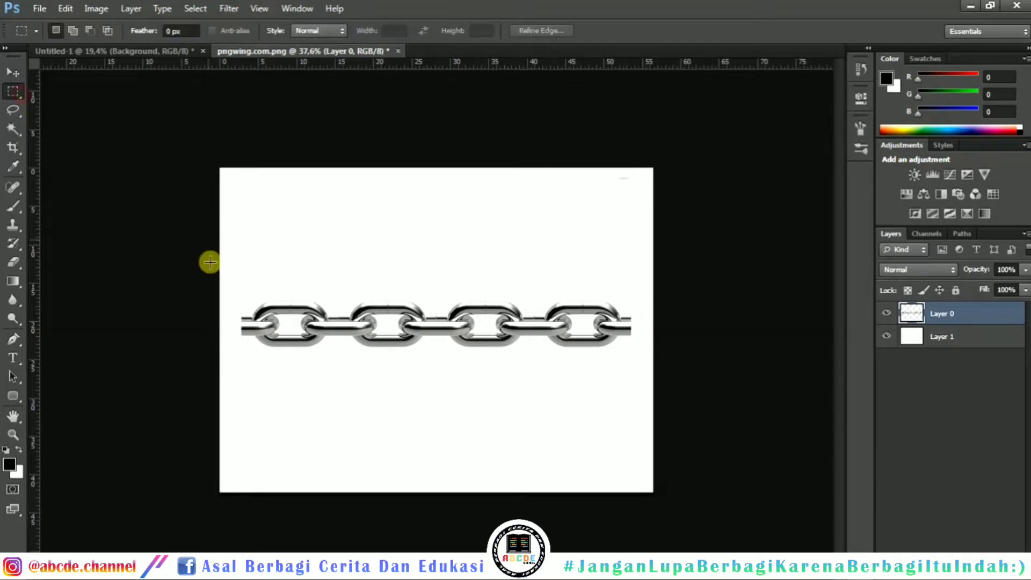
drag(211, 161, 391, 432)
drag(658, 170, 484, 461)
key(Delete)
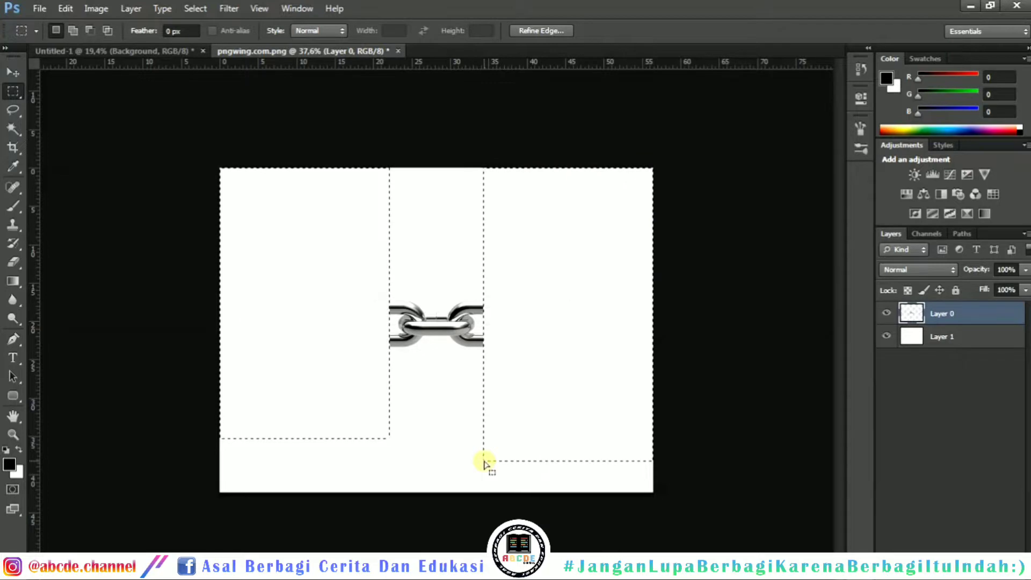
key(ctrl+d)
click(15, 72)
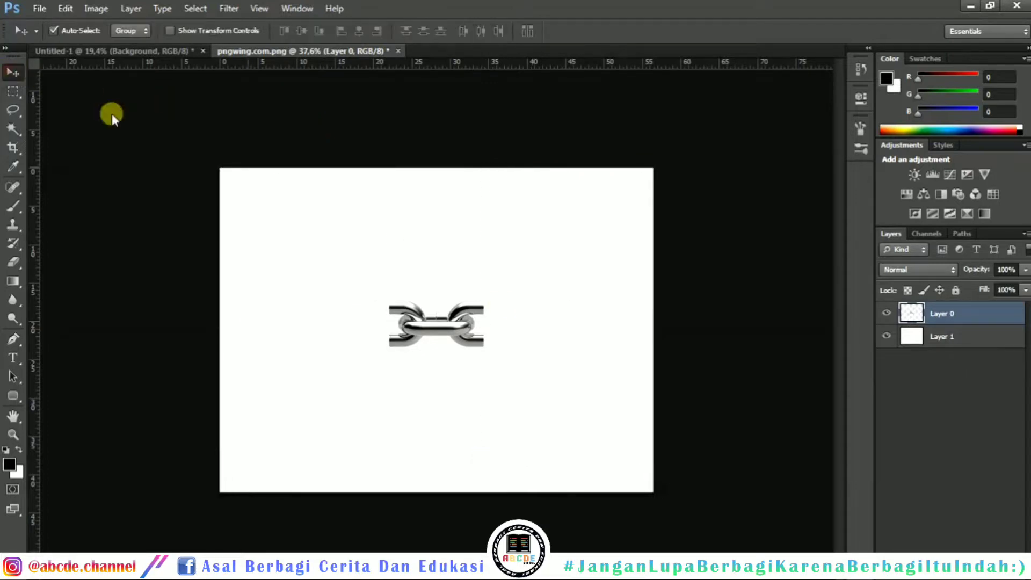
drag(428, 327, 446, 339)
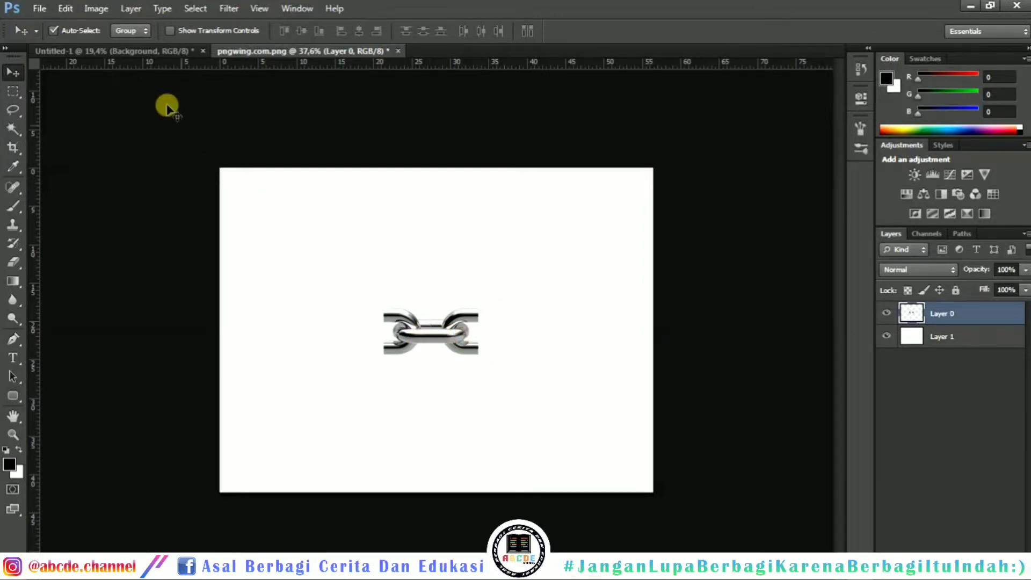
Step: Try continuing the chain with a duplicate of the link piece placed beside the original, and delete the duplicate
click(131, 51)
click(282, 54)
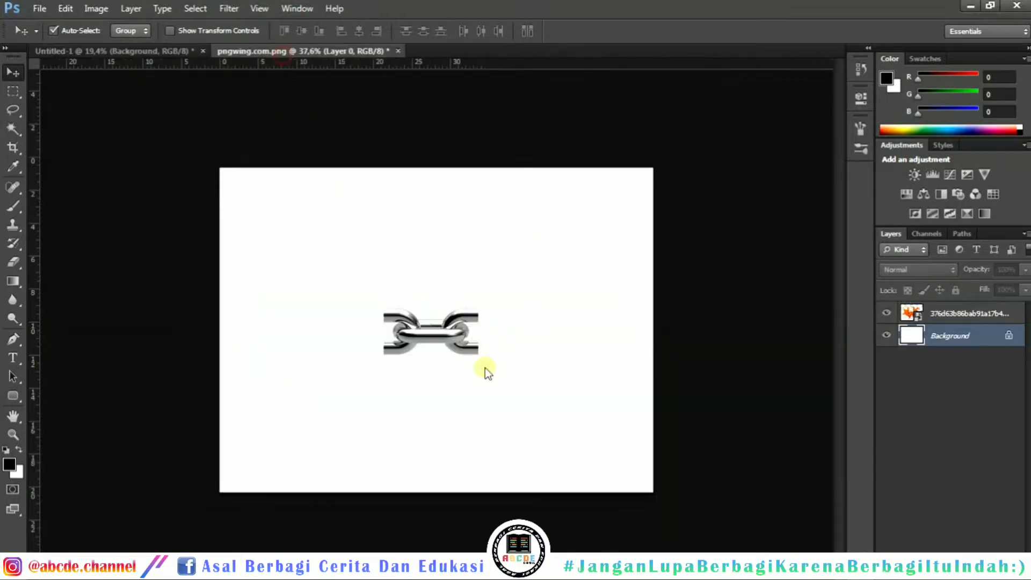
key(ctrl+j)
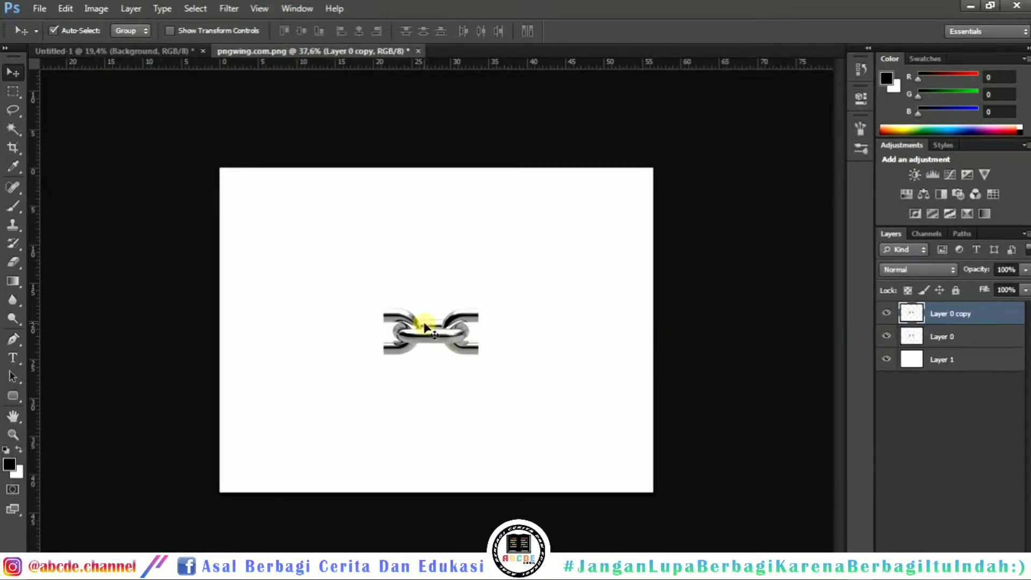
drag(424, 325, 345, 327)
key(Delete)
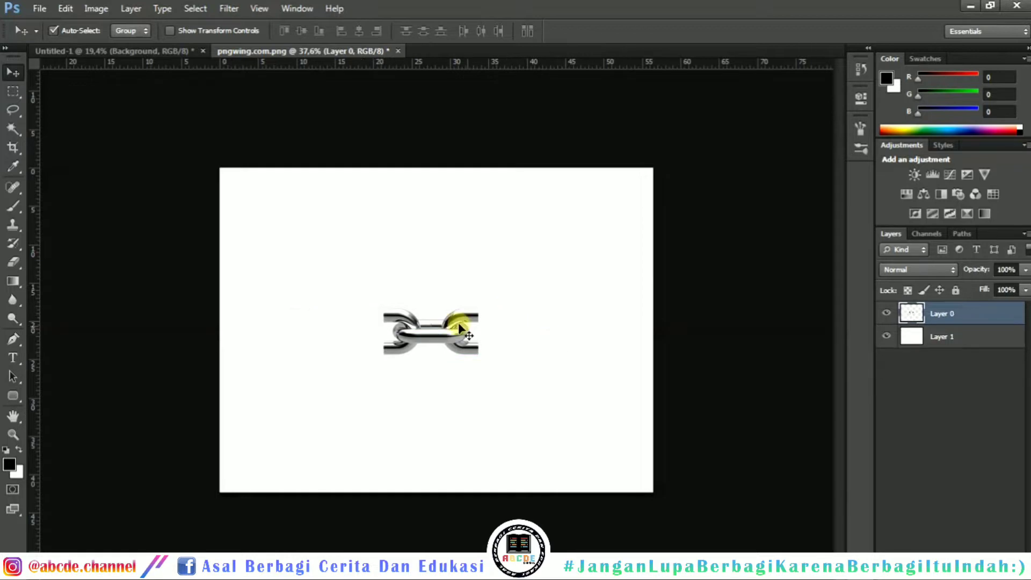
Step: Enlarge the remaining link piece on Layer 0 to about 140% around its centre
key(ctrl+t)
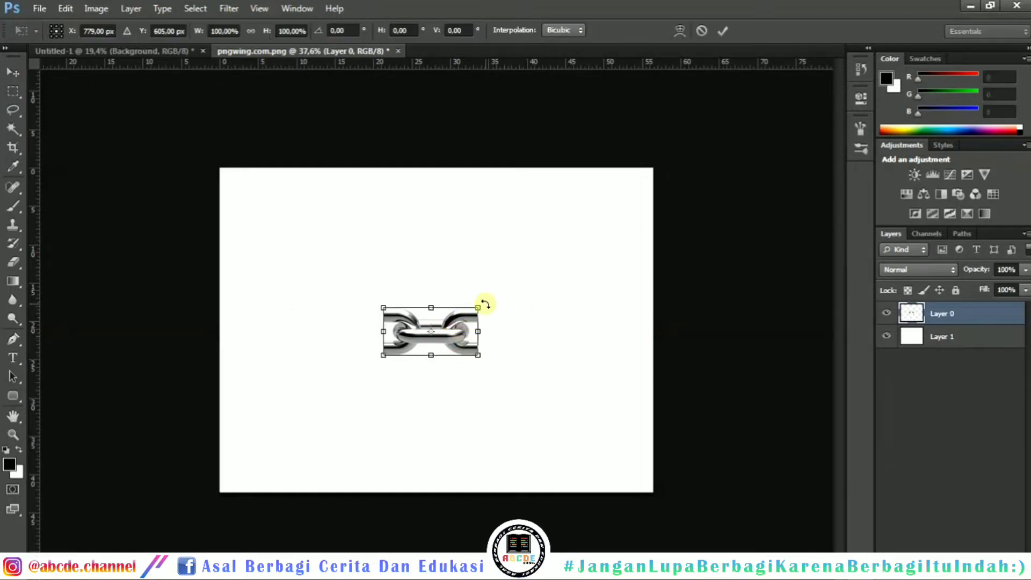
drag(500, 297, 499, 295)
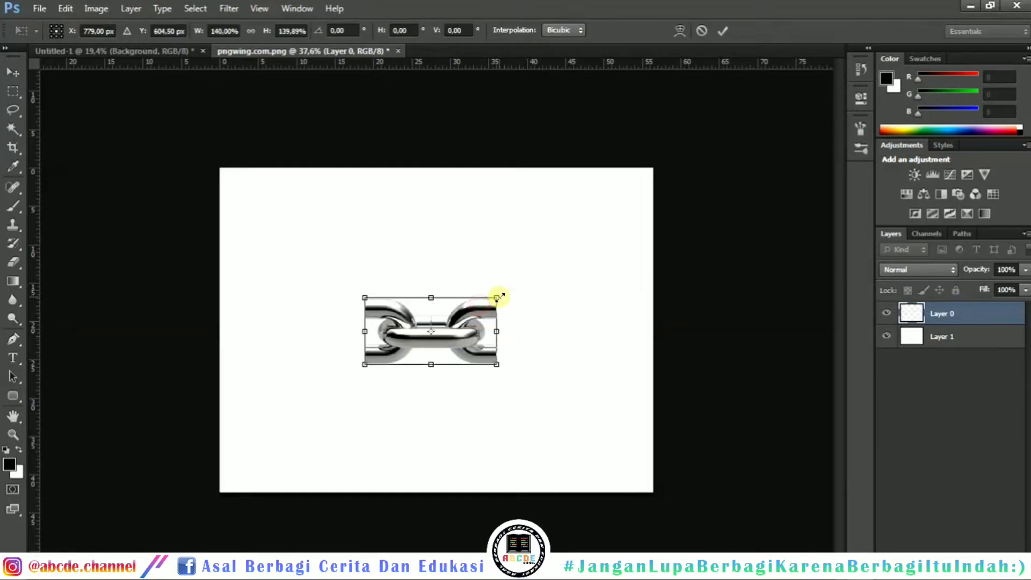
click(722, 32)
Step: Crop the canvas on all four sides tightly around the enlarged chain link piece
key(c)
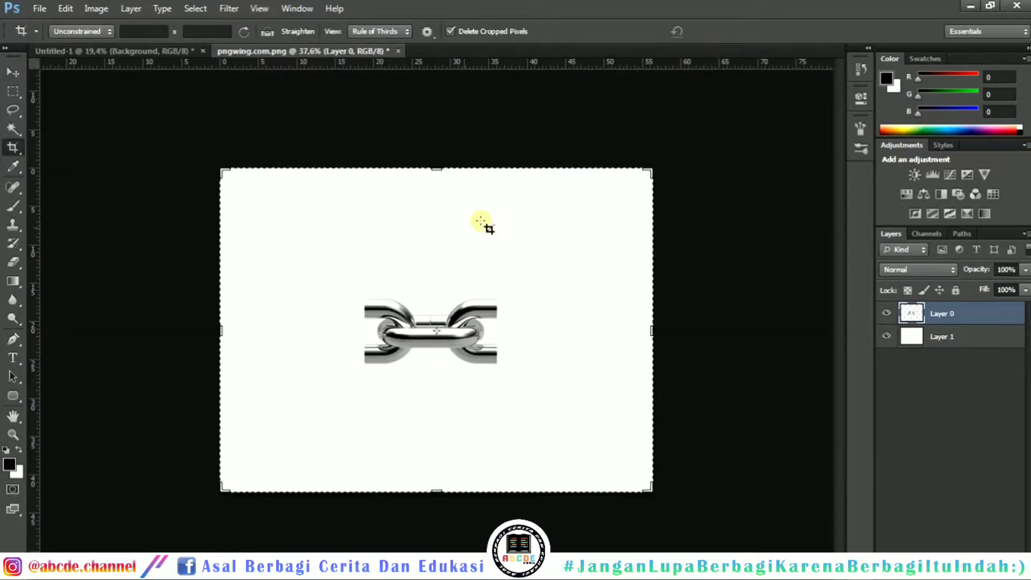
drag(435, 172, 427, 235)
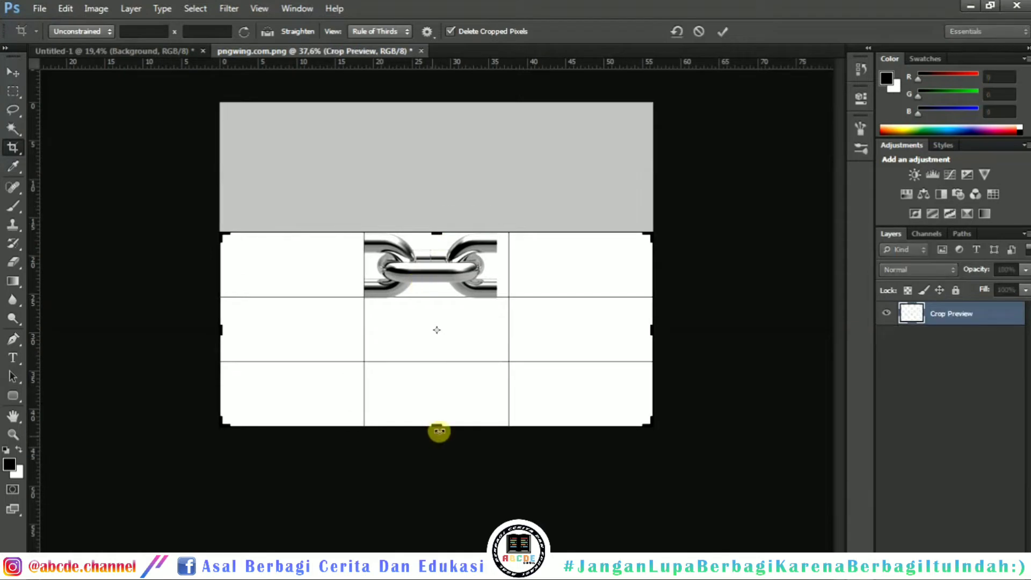
drag(437, 428, 437, 363)
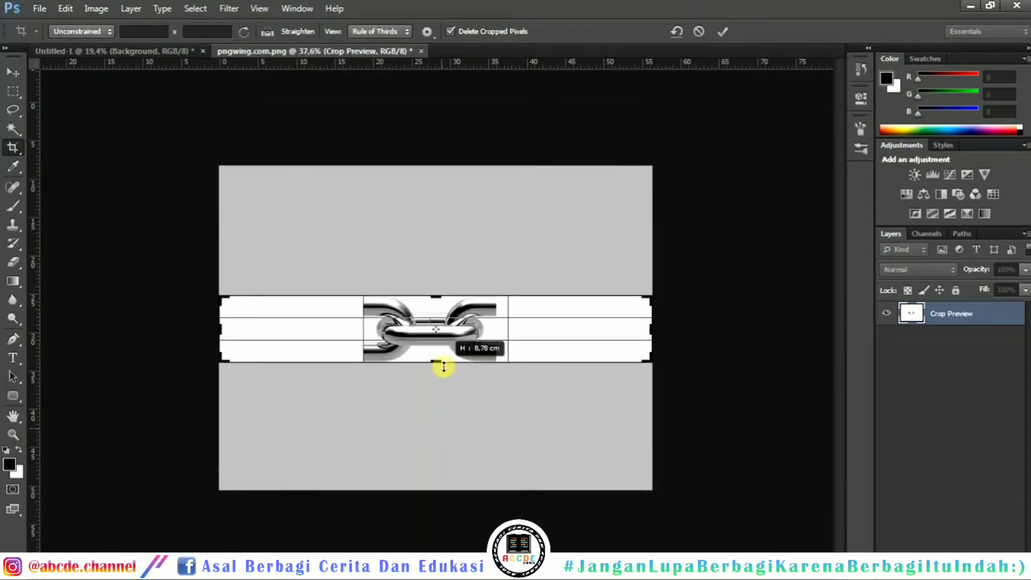
drag(648, 330, 555, 344)
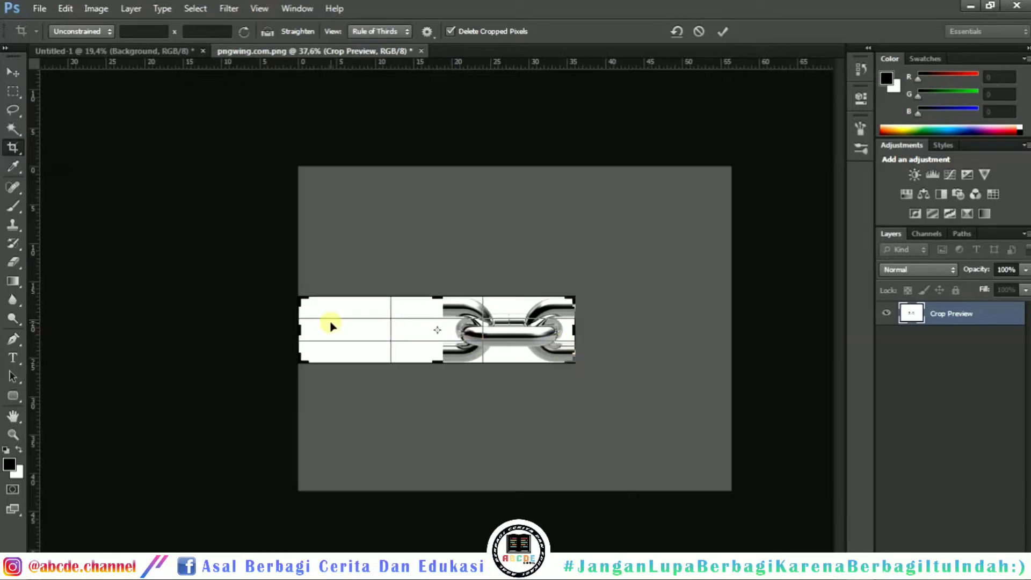
drag(304, 326, 373, 329)
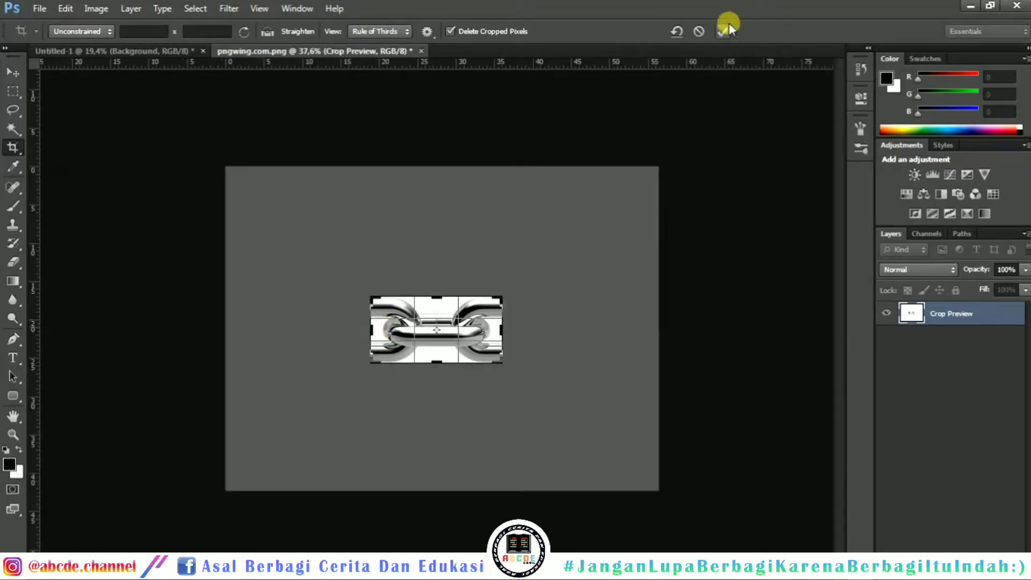
click(718, 31)
scroll(376, 333, up, 5)
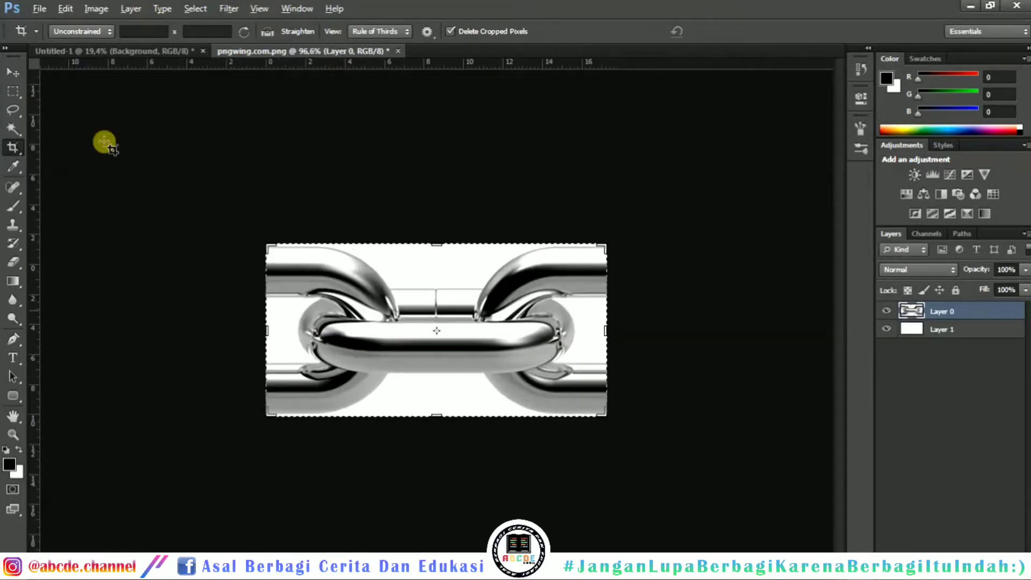
Step: Add a new layer above Layer 0, fill it with black, and clip it to the chain in Soft Light mode
click(26, 76)
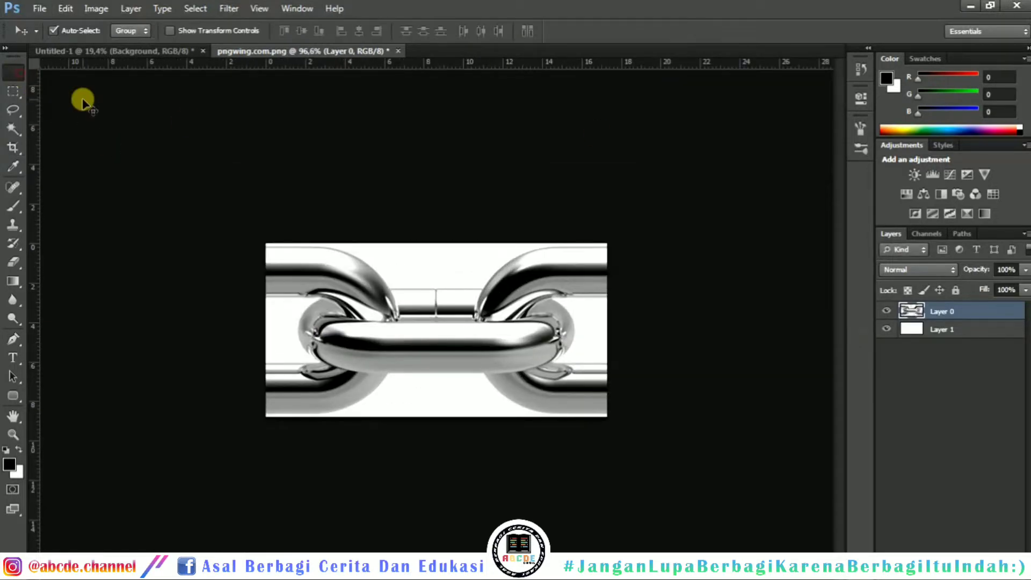
click(916, 329)
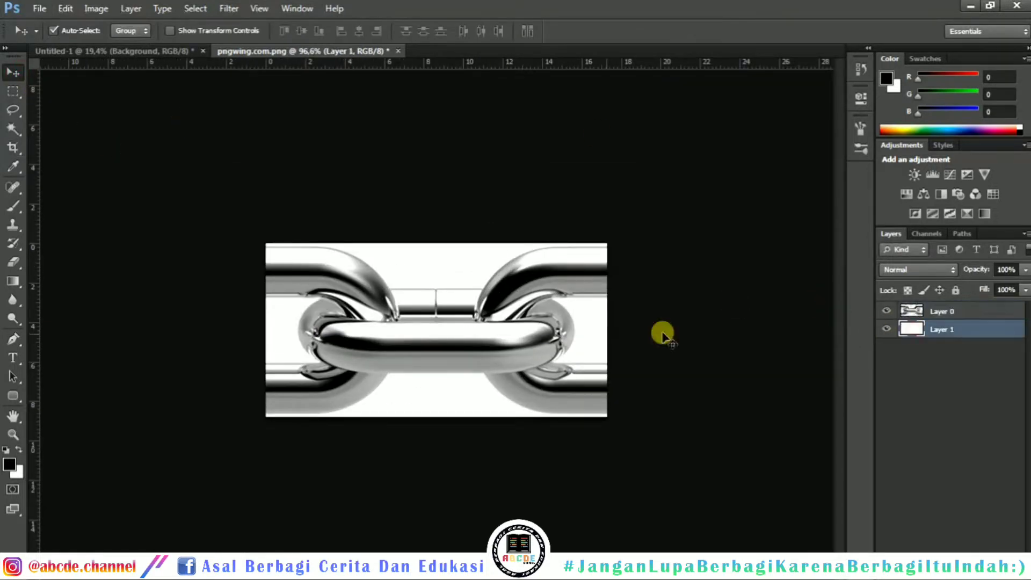
click(954, 311)
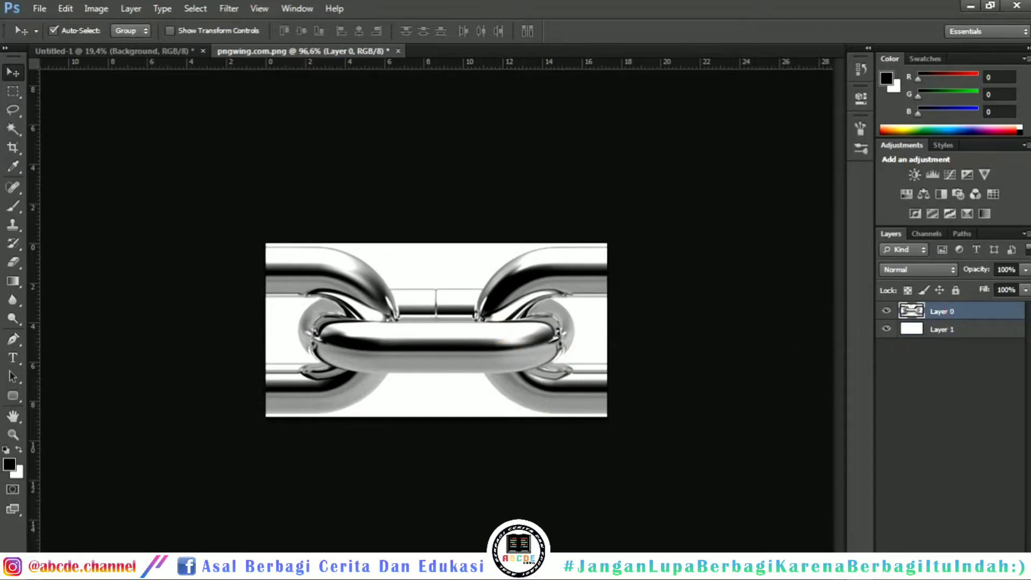
key(ctrl+j)
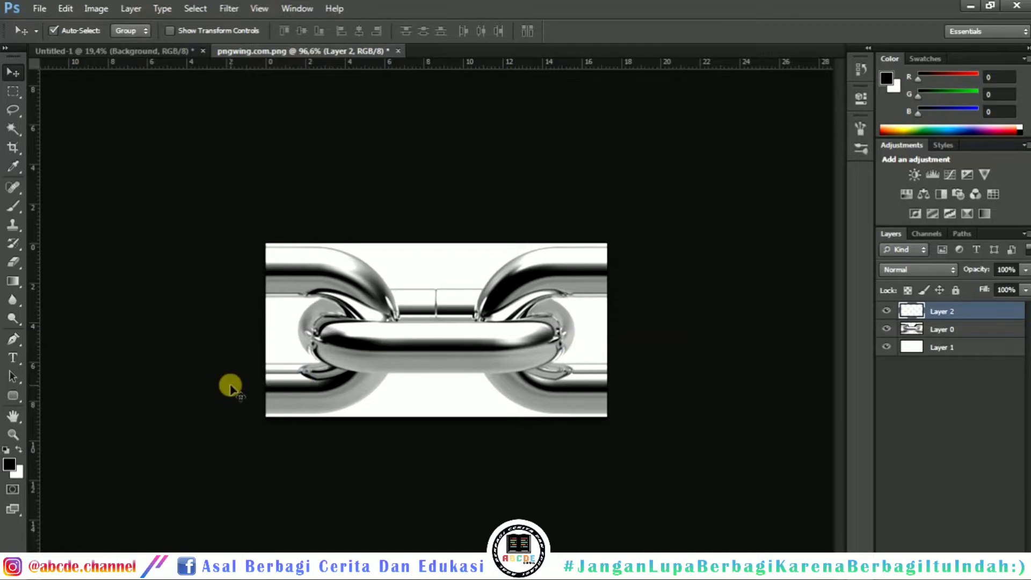
key(alt+BackSpace)
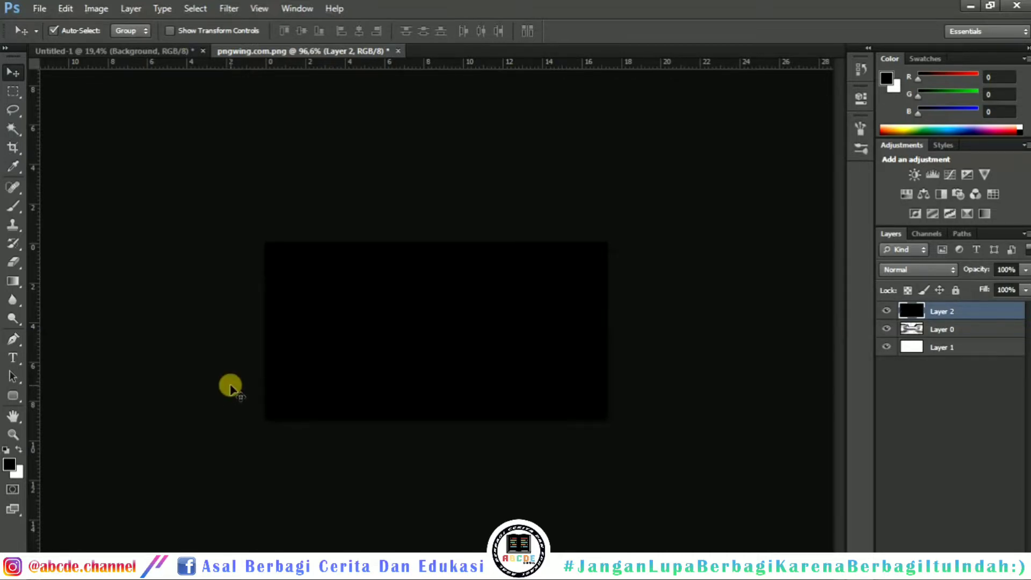
click(935, 269)
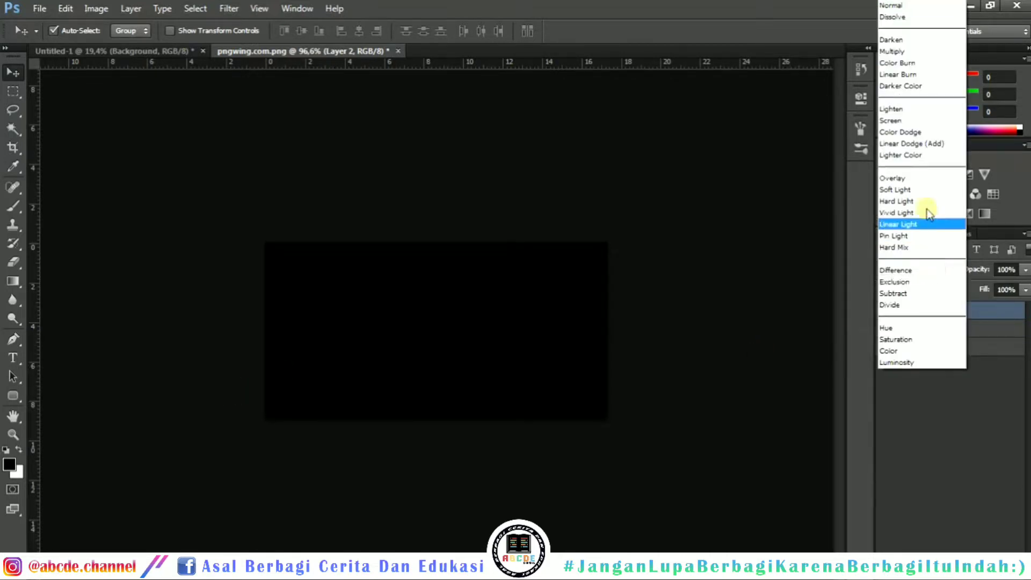
click(919, 190)
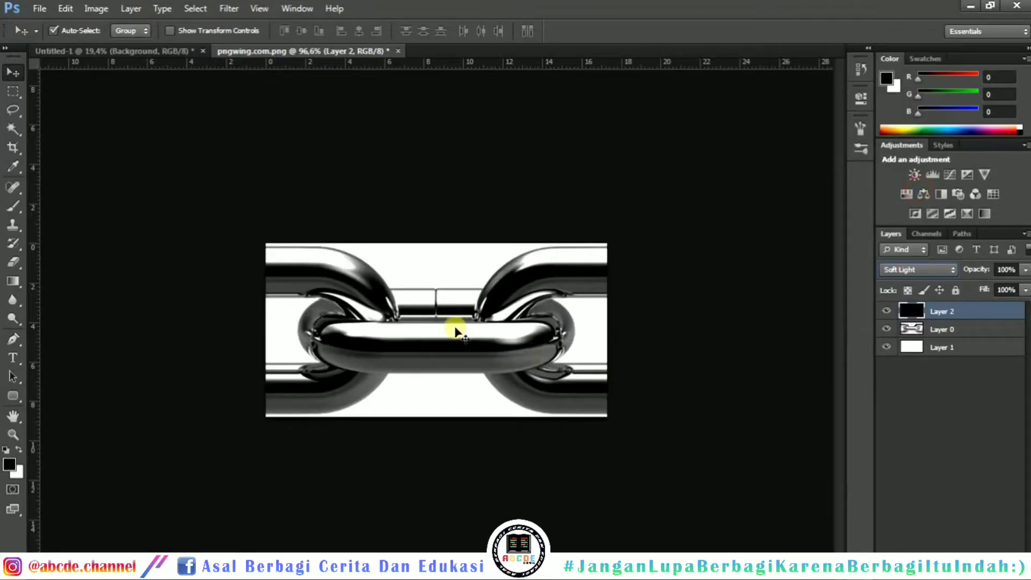
Step: Duplicate Layer 0 and Layer 2 together, merge the copies into one layer, and hide the two originals
click(961, 329)
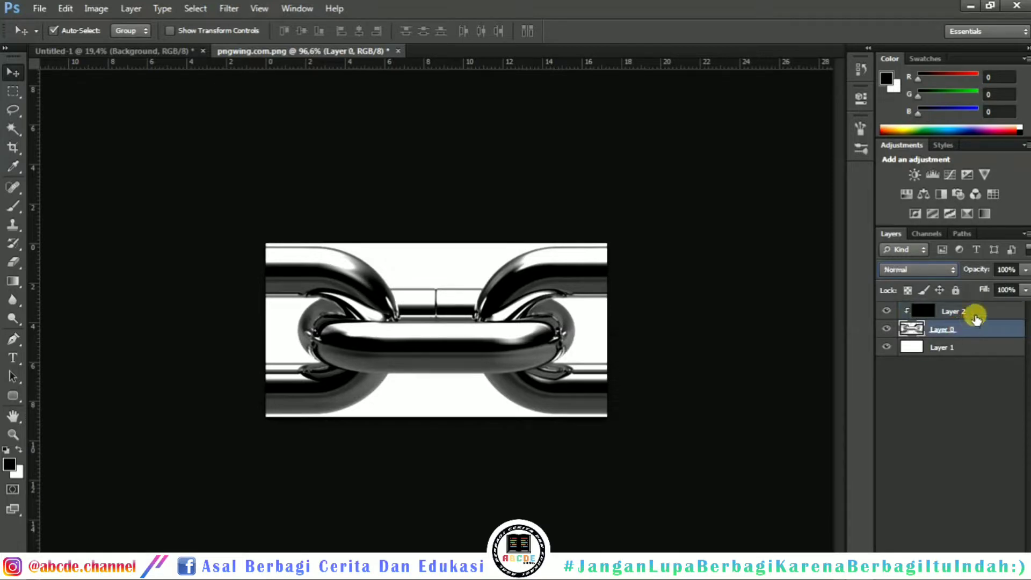
shift+click(979, 314)
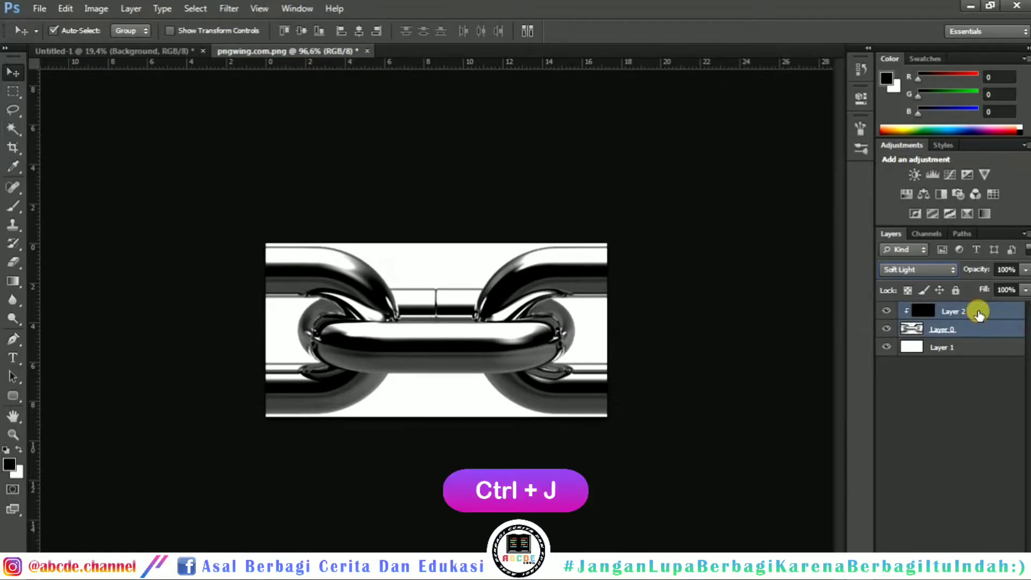
key(ctrl+j)
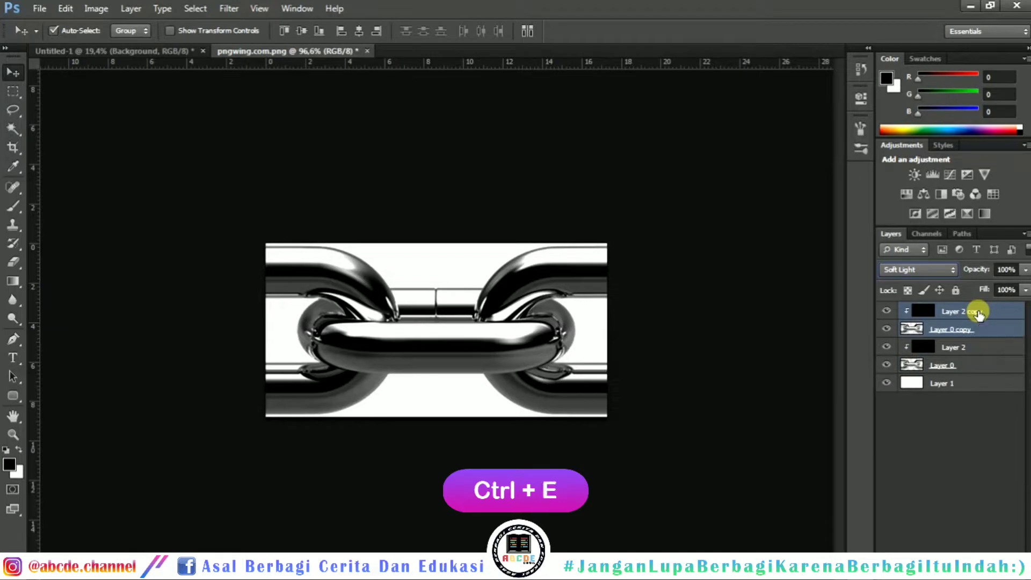
key(ctrl+e)
click(886, 329)
click(887, 346)
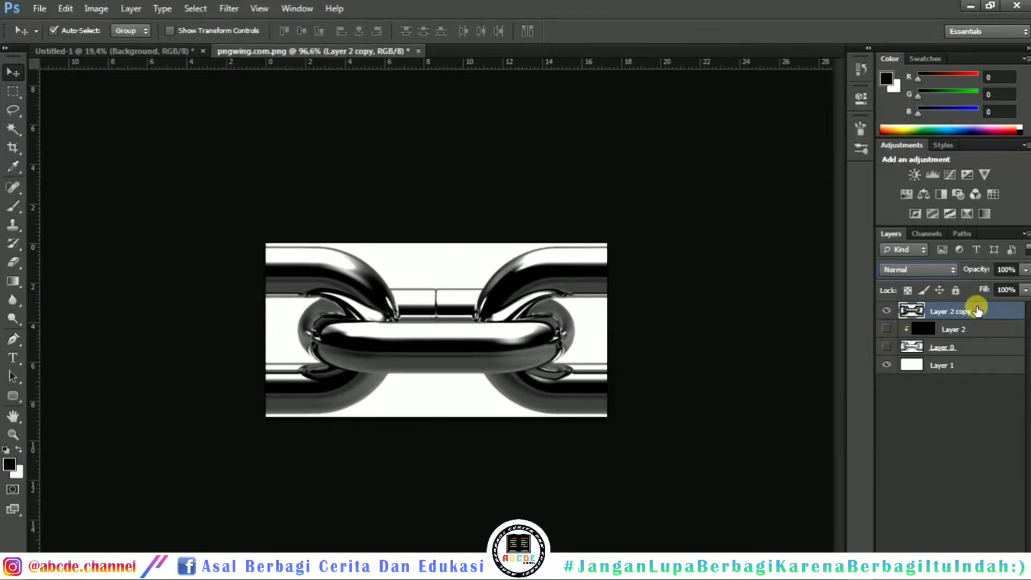
Step: Darken the merged chain layer with a Hue/Saturation adjustment at Lightness -35
key(ctrl+u)
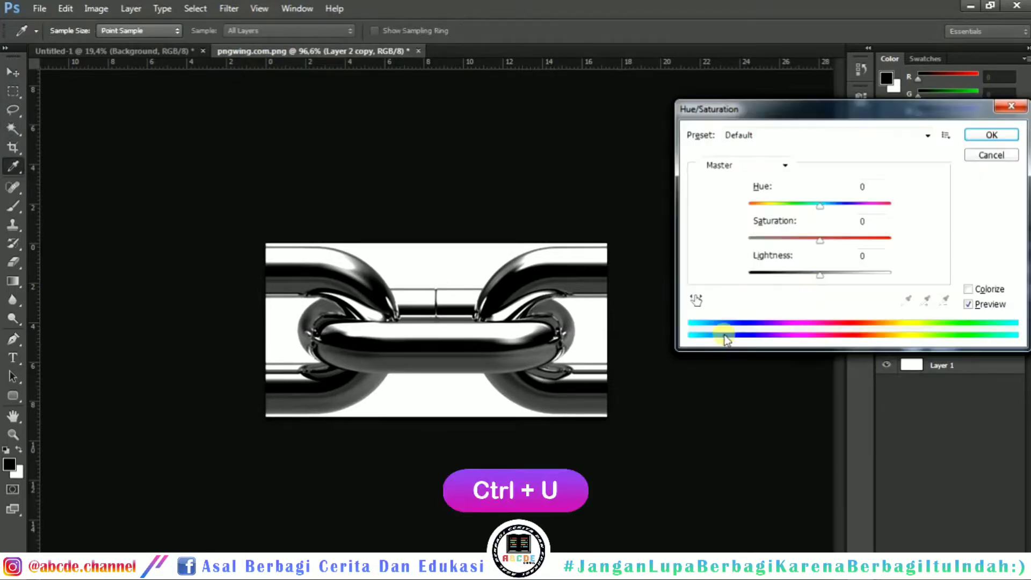
drag(820, 273, 795, 282)
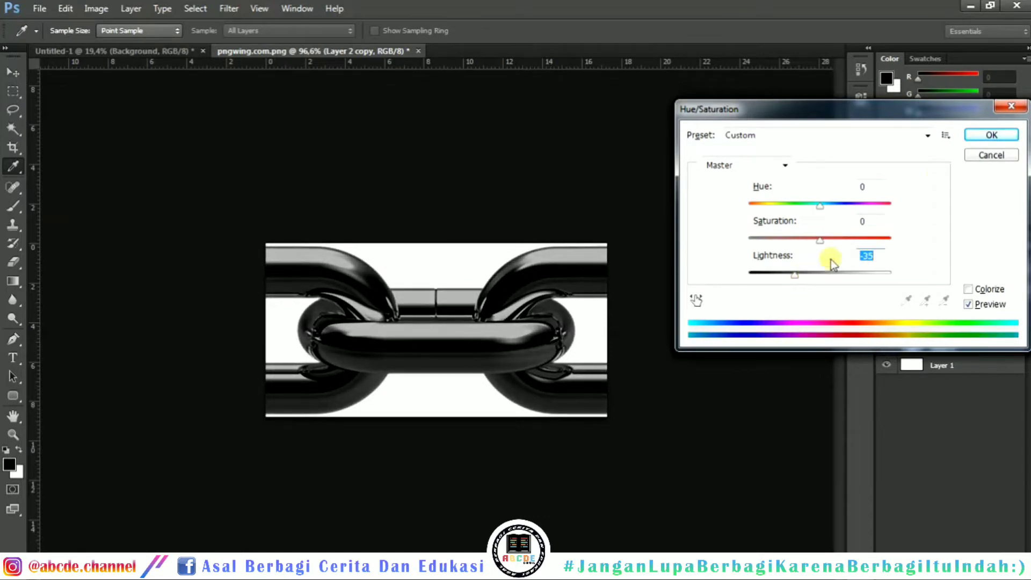
click(991, 135)
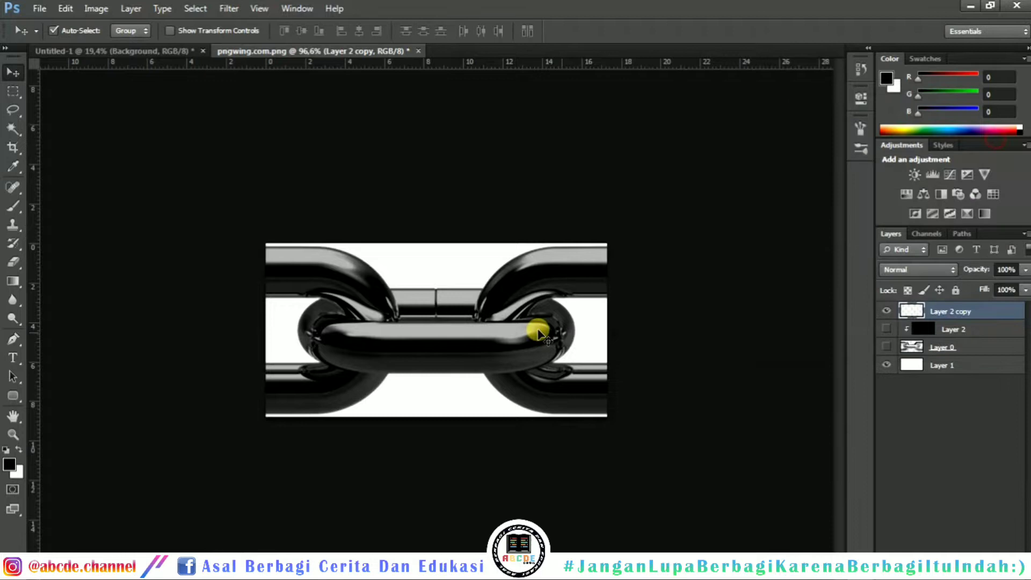
Step: Hide the white Layer 1 and make the darkened Layer 2 copy the active layer
click(887, 366)
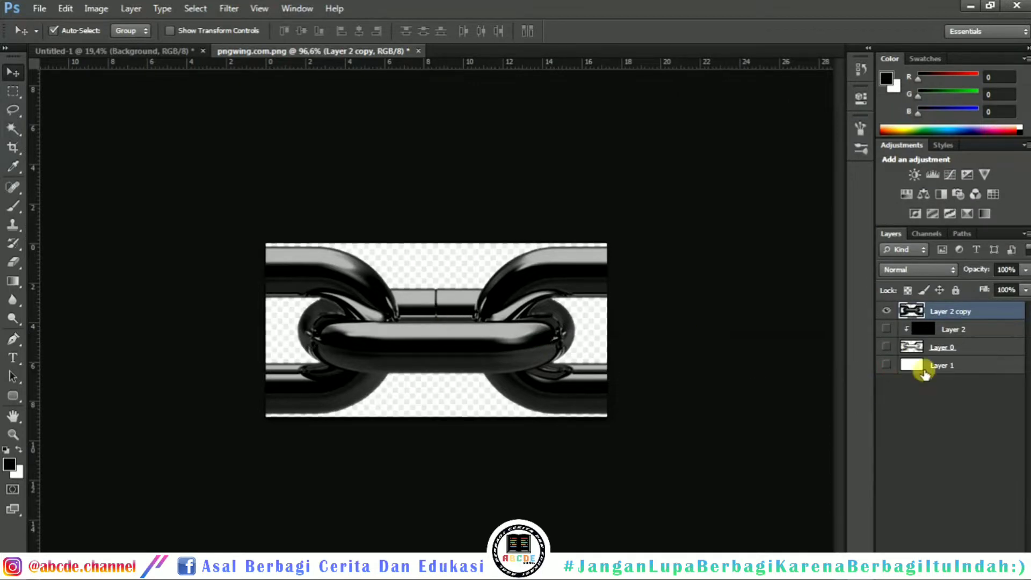
click(907, 368)
click(951, 312)
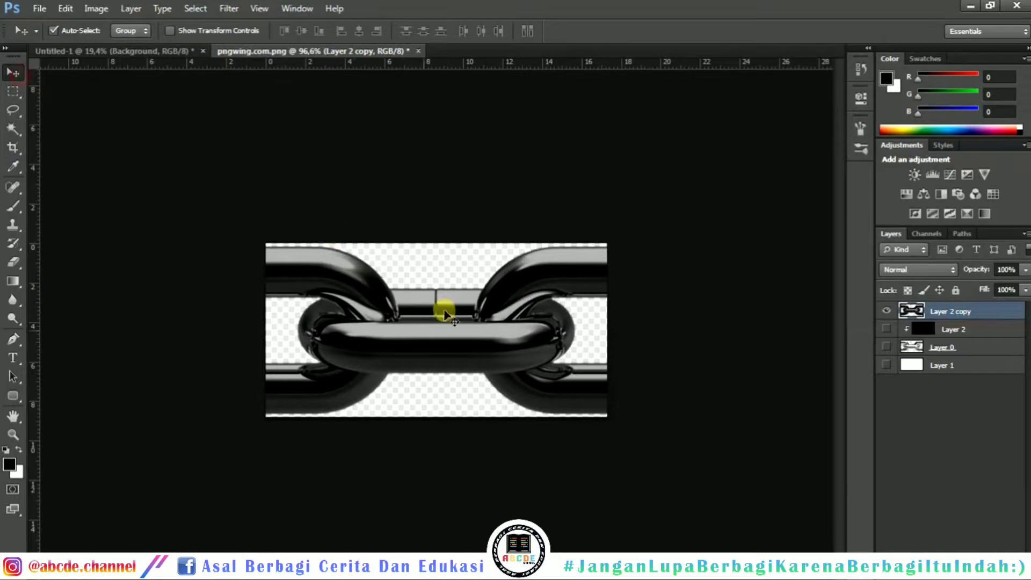
Step: Define the darkened chain piece as a brush preset named "Brush Rantai"
click(65, 9)
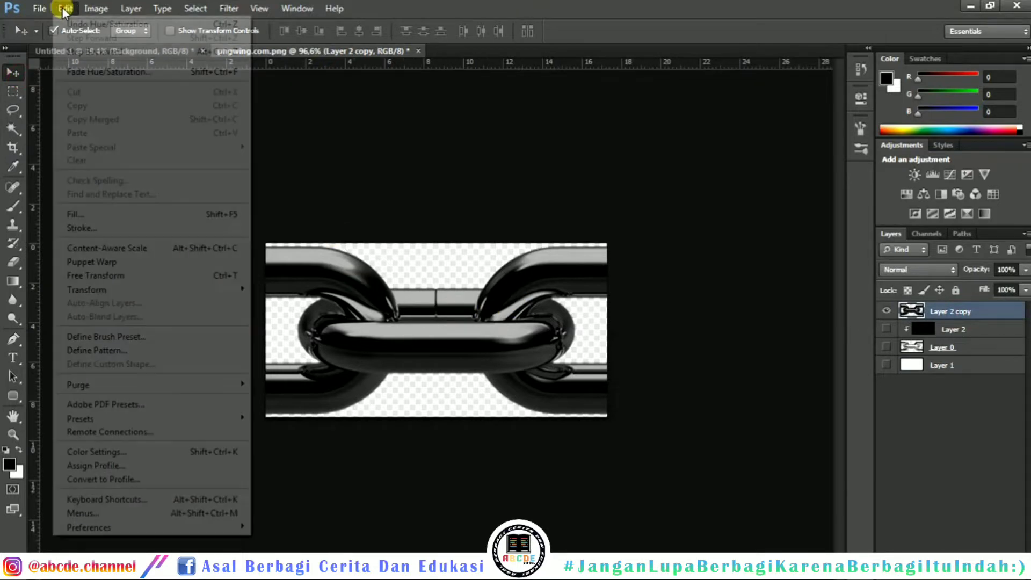
click(144, 343)
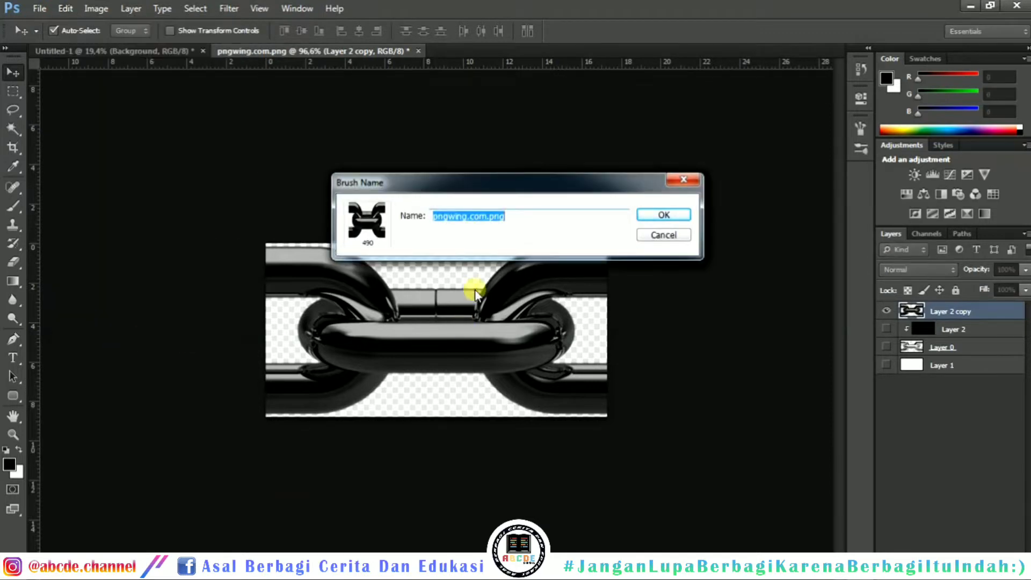
text(Ranta)
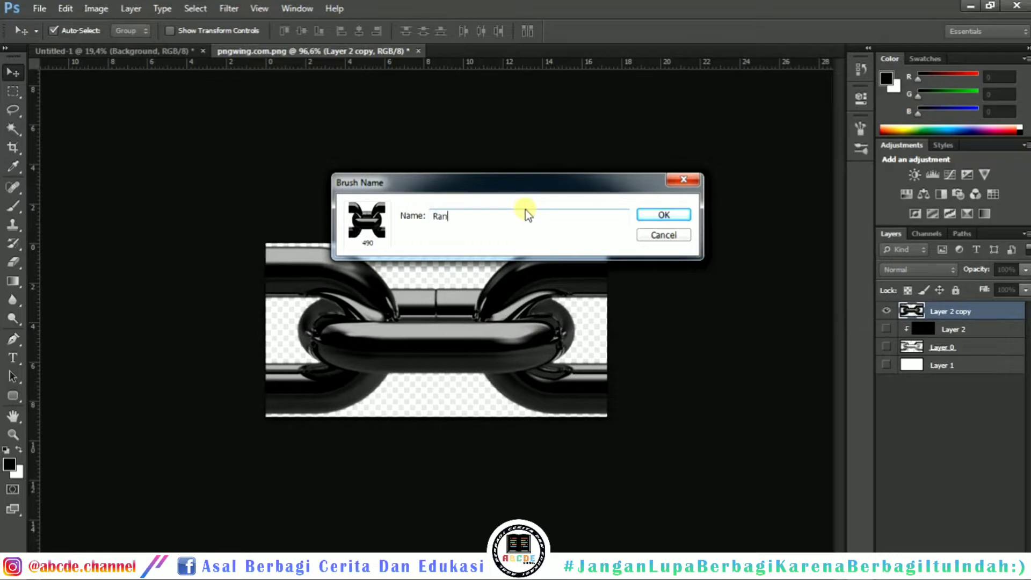
key(BackSpace)
key(BackSpace)
key(BackSpace)
key(BackSpace)
key(BackSpace)
text(Brush Rantai)
click(682, 216)
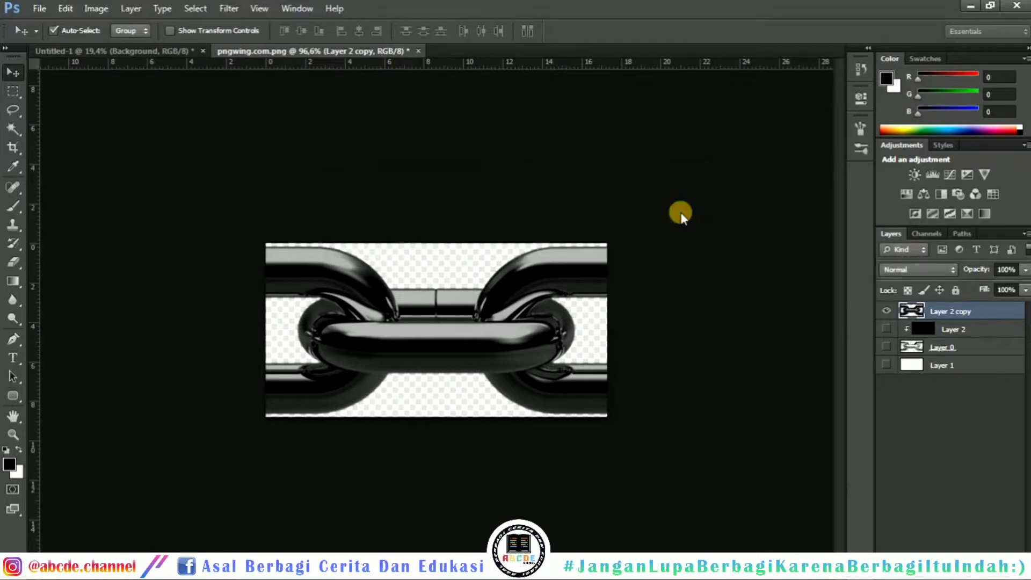
Step: Switch to the Untitled-1 document with the fox and activate the Brush tool
click(144, 50)
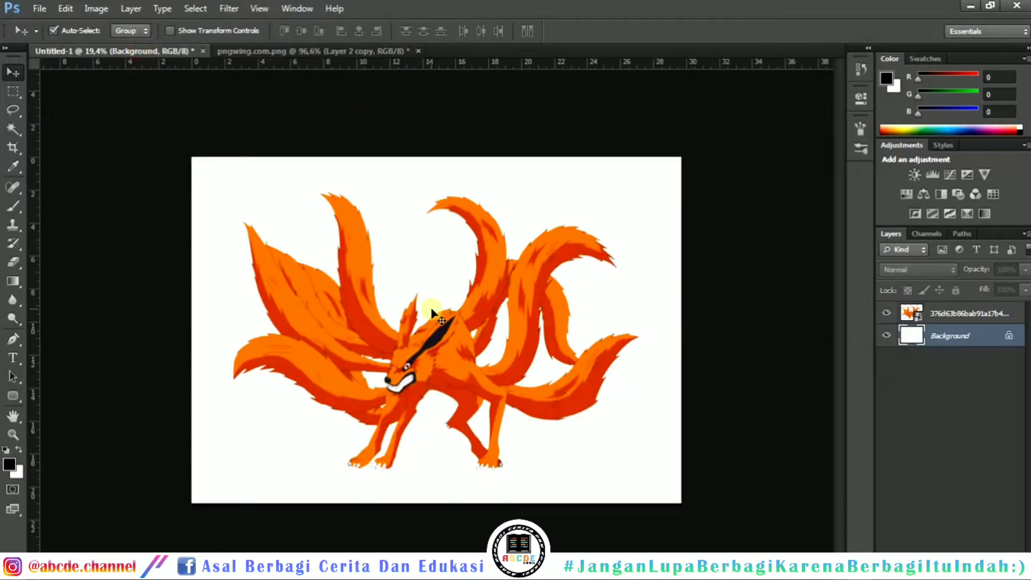
key(b)
right_click(13, 206)
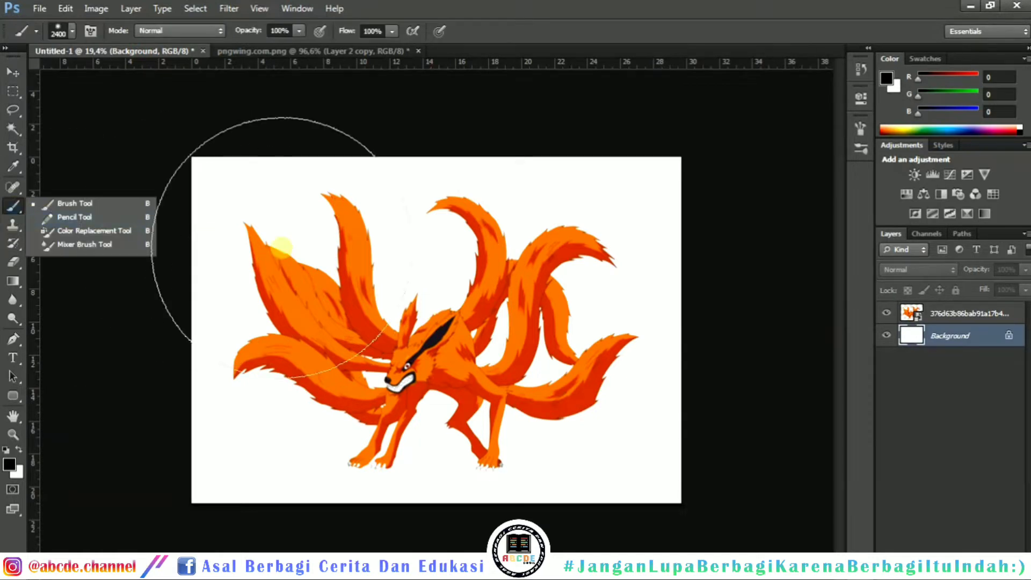
click(108, 204)
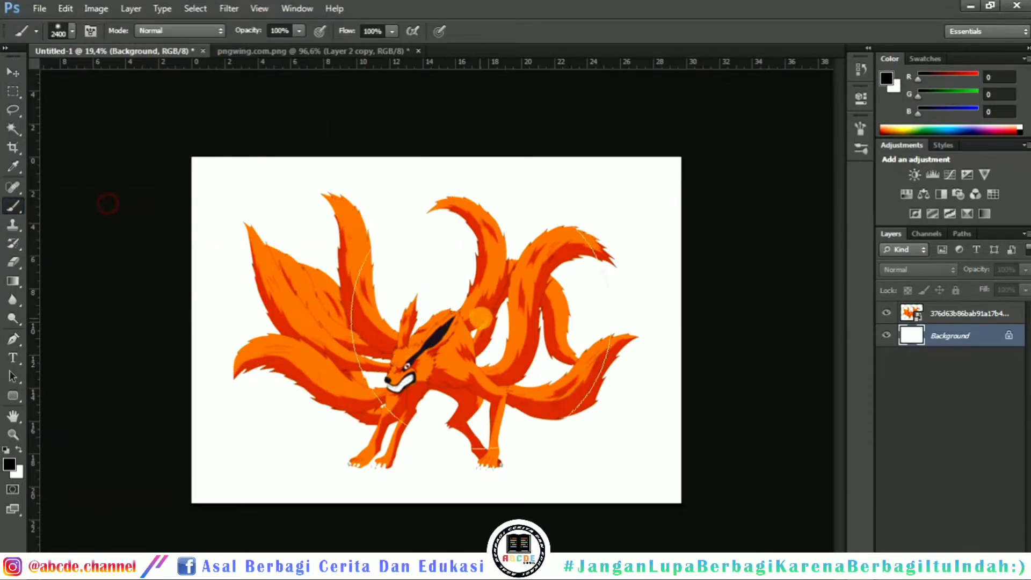
Step: Reduce the brush size to 1300 px
key(bracketleft)
key(bracketleft)
key(bracketleft)
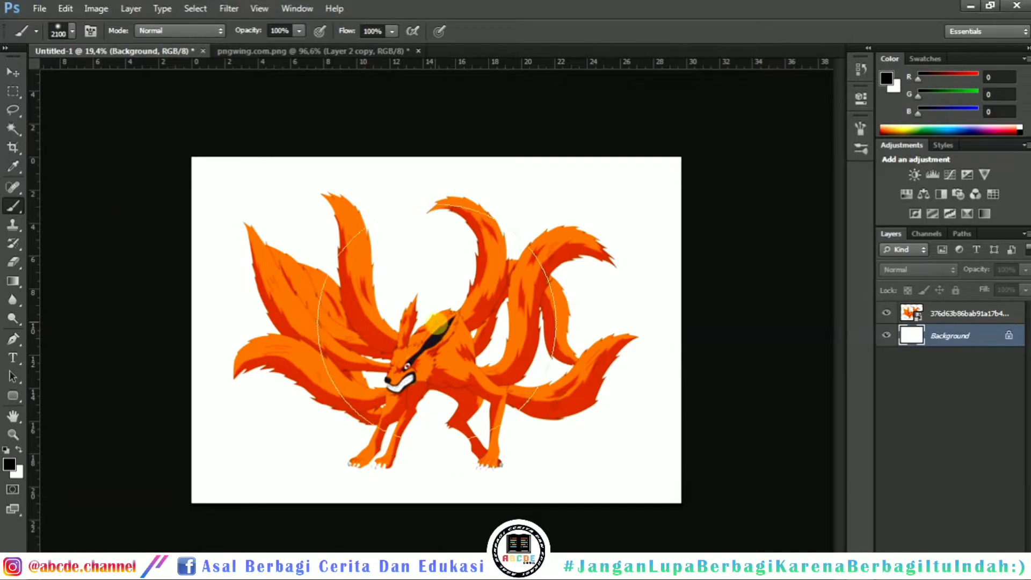
key(bracketleft)
key(bracketleft)
key(bracketleft)
key(bracketleft)
key(bracketleft)
key(bracketleft)
key(bracketleft)
key(bracketleft)
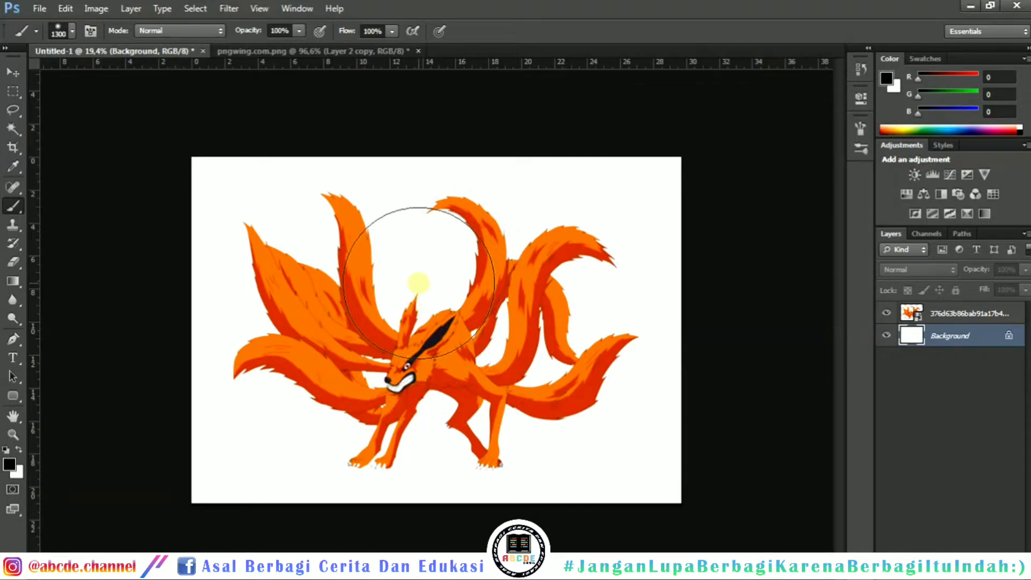
Step: Choose the newly defined 490 px chain brush tip at the end of the brush presets
right_click(418, 282)
drag(585, 385, 577, 455)
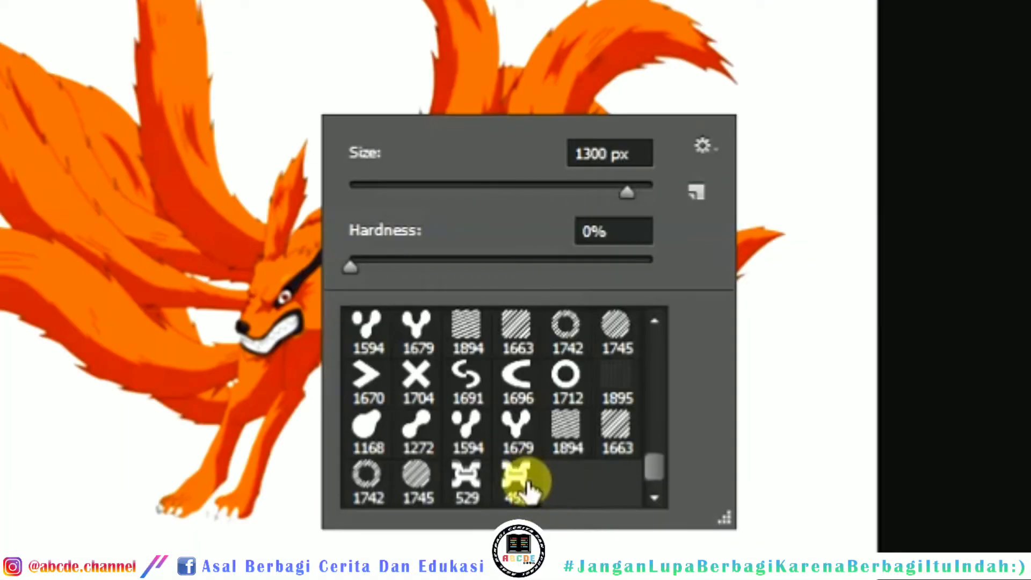
click(522, 486)
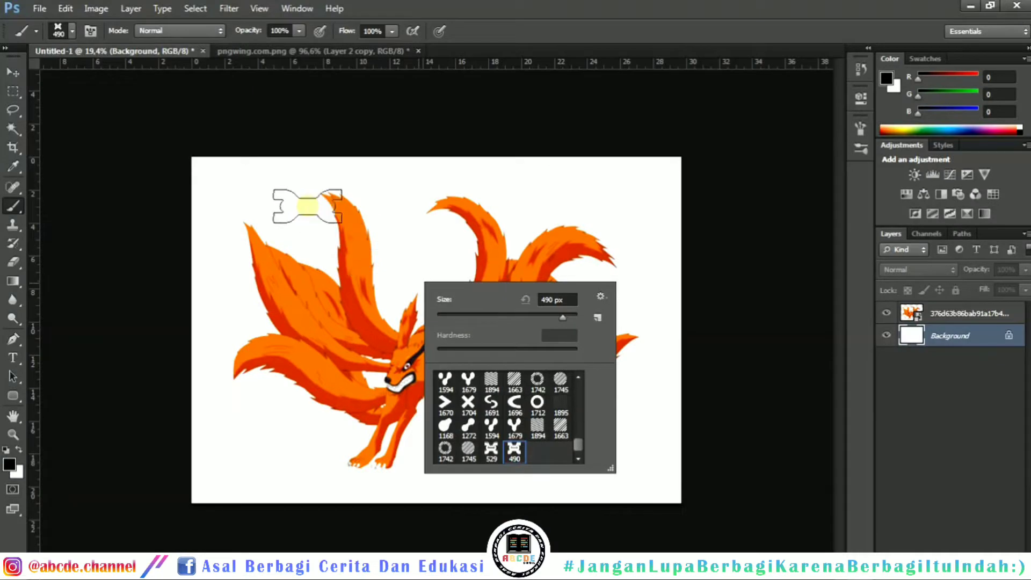
Step: Try painting with the chain brush on the Background layer around the fox's tails, and undo each test
click(304, 206)
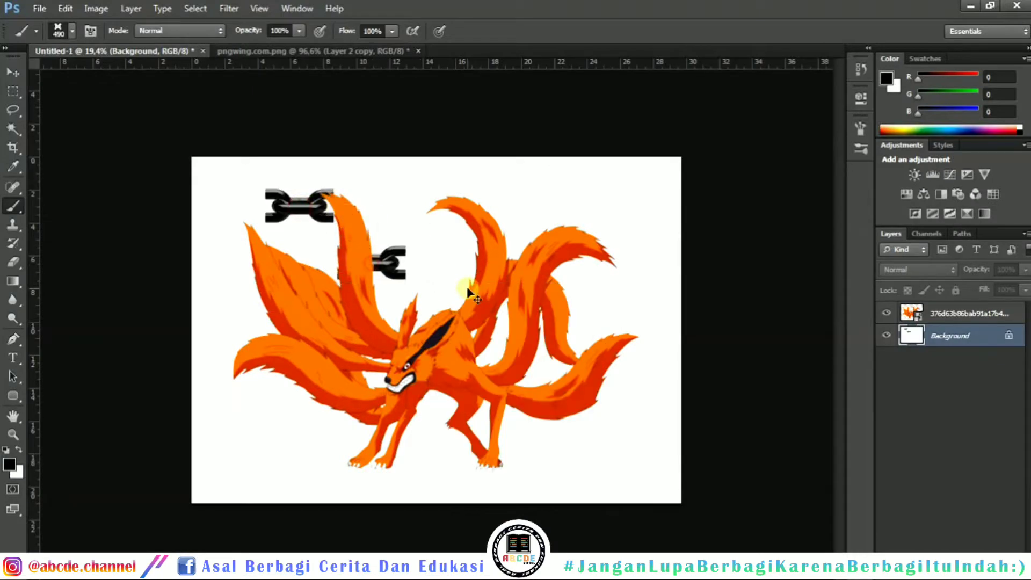
key(ctrl+z)
mouse_move(426, 207)
mouse_down()
mouse_move(456, 207)
mouse_move(390, 220)
mouse_move(454, 263)
mouse_up()
key(ctrl+z)
mouse_move(323, 271)
mouse_down()
mouse_move(381, 433)
mouse_move(298, 332)
mouse_up()
key(ctrl+z)
Step: Add a new empty layer above the fox layer, try a chain brush stroke on it and undo the stroke
click(961, 316)
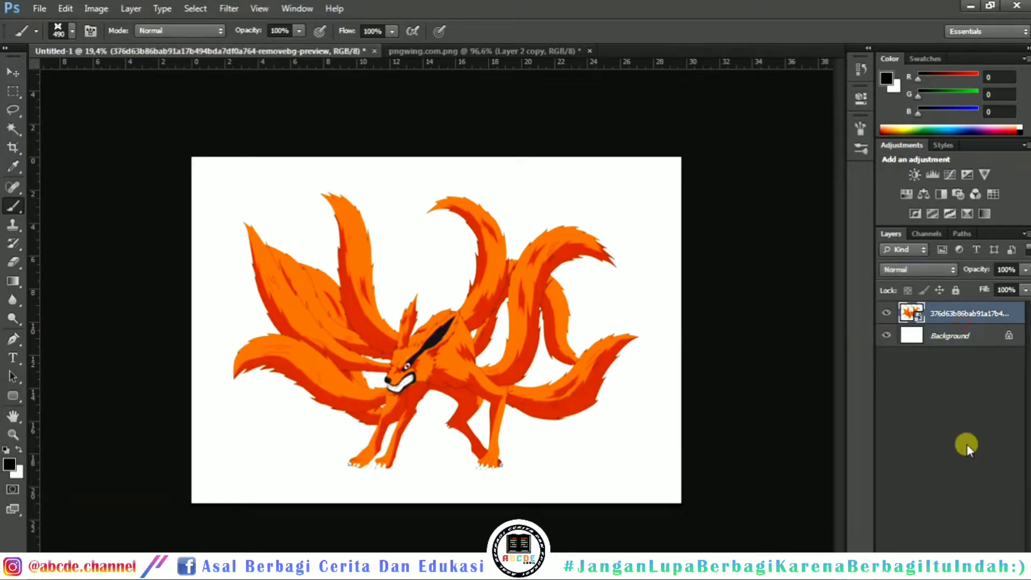
key(ctrl+shift+alt+n)
mouse_move(537, 263)
mouse_down()
mouse_move(410, 298)
mouse_move(268, 289)
mouse_move(274, 320)
mouse_up()
key(ctrl+alt+z)
key(ctrl+alt+z)
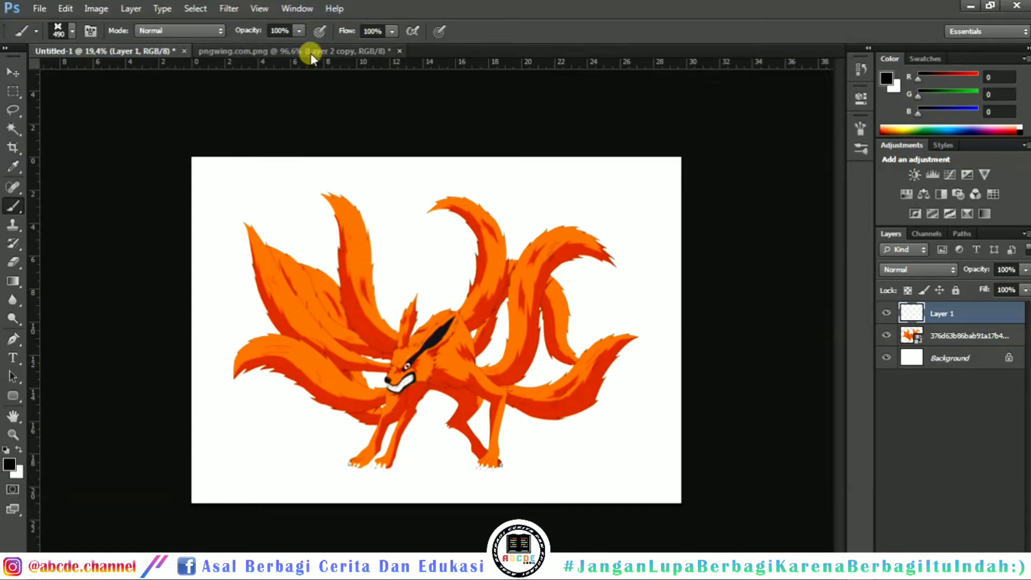
Step: Open the brush tip settings and raise the chain brush's spacing to 191%
click(298, 9)
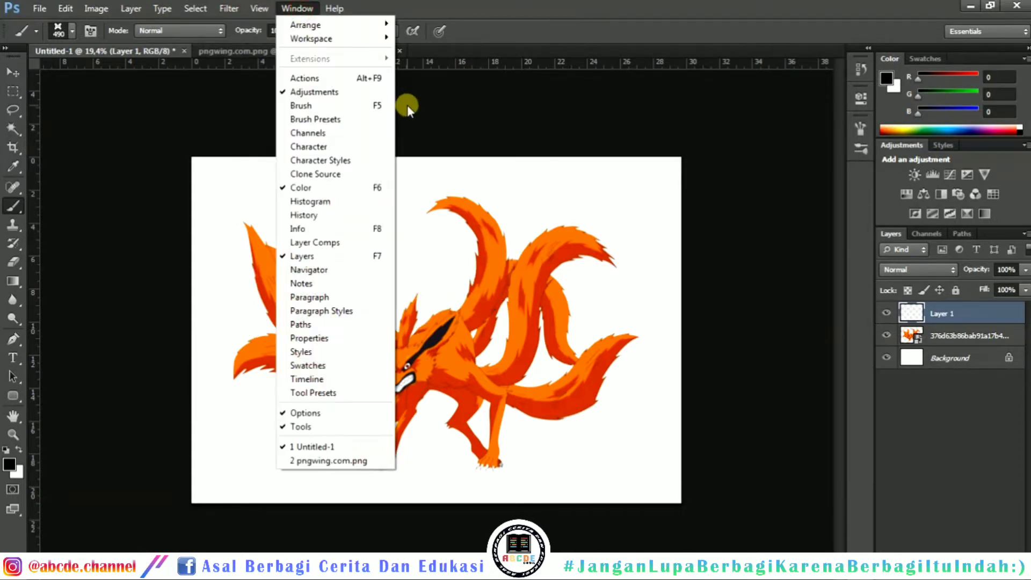
click(434, 115)
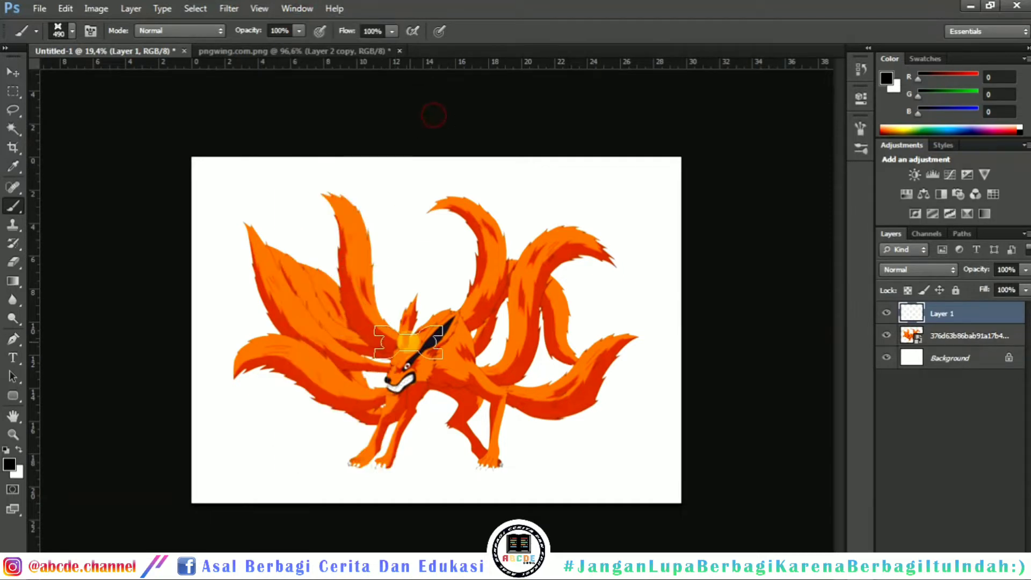
key(F5)
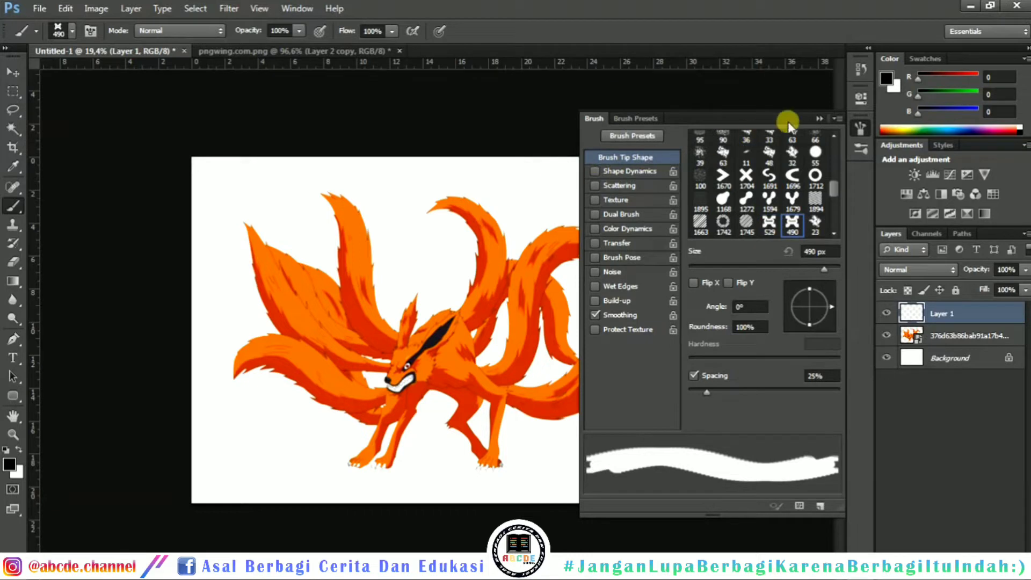
click(818, 119)
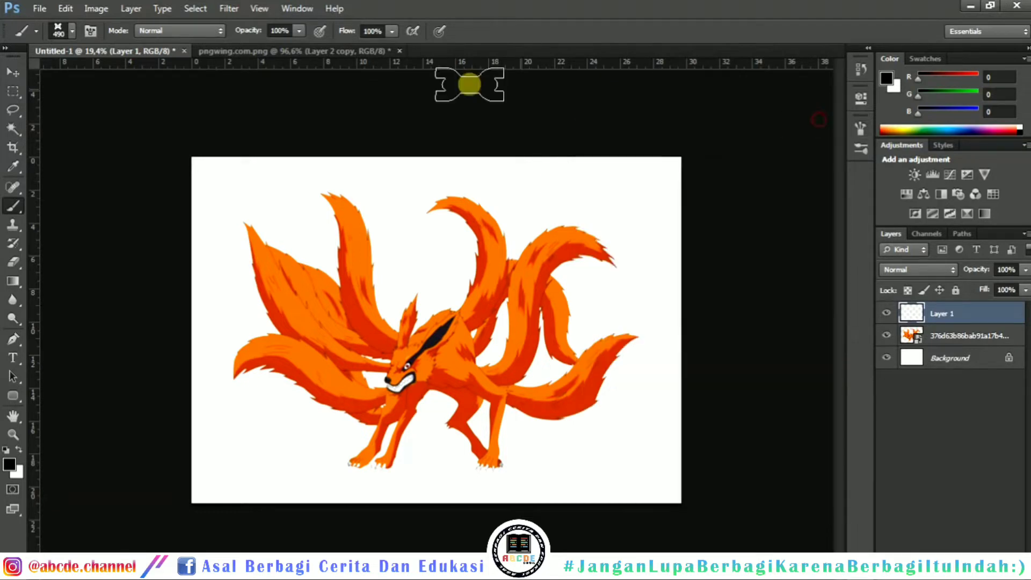
click(299, 9)
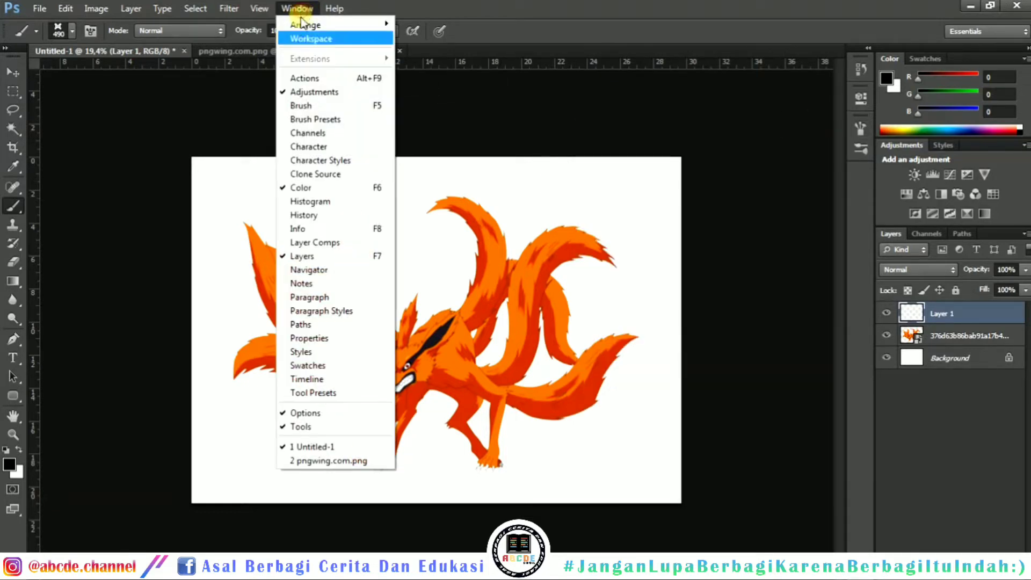
click(331, 119)
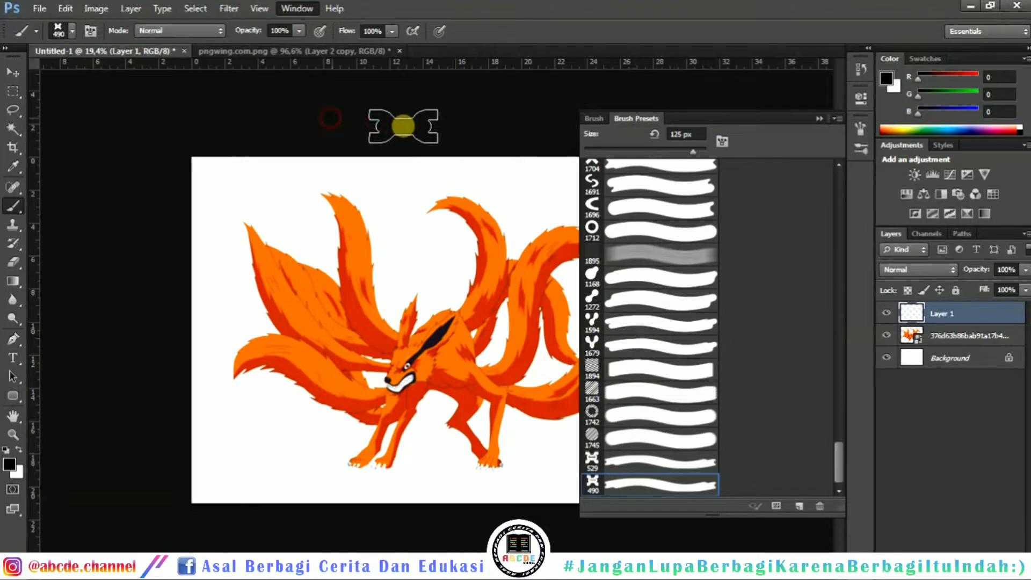
click(593, 118)
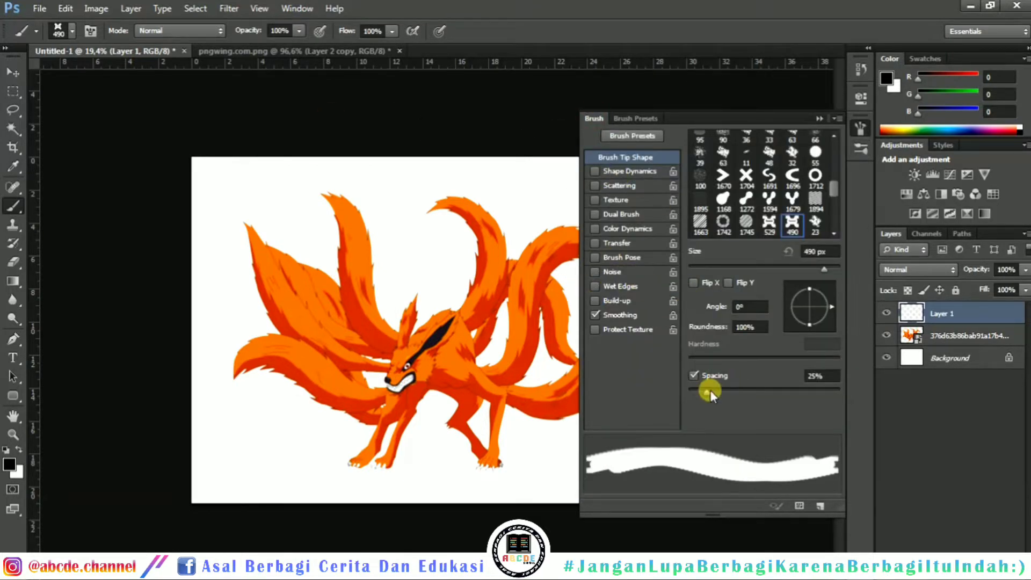
mouse_move(709, 390)
mouse_down()
mouse_move(808, 394)
mouse_move(798, 395)
mouse_up()
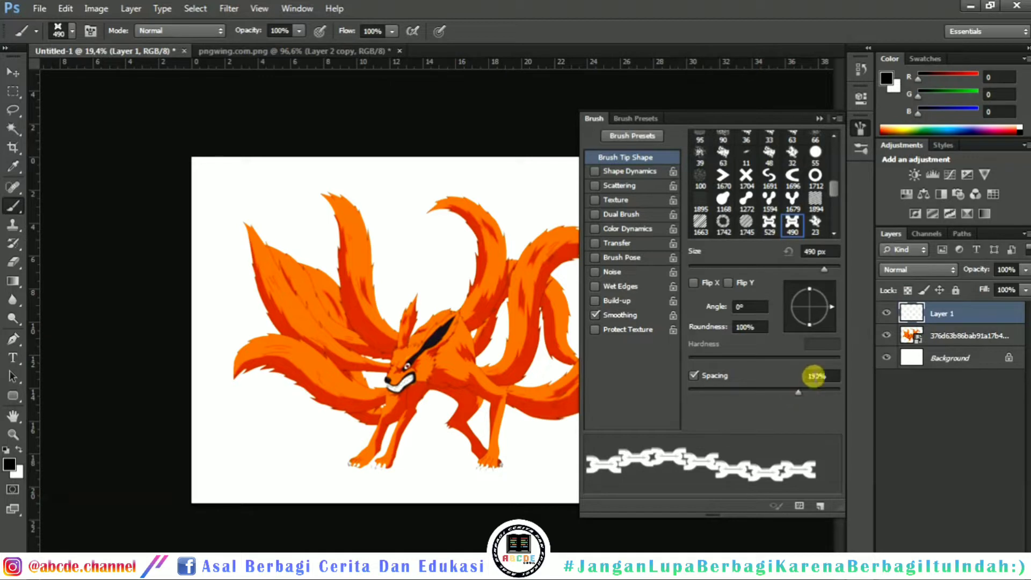
drag(799, 392, 798, 398)
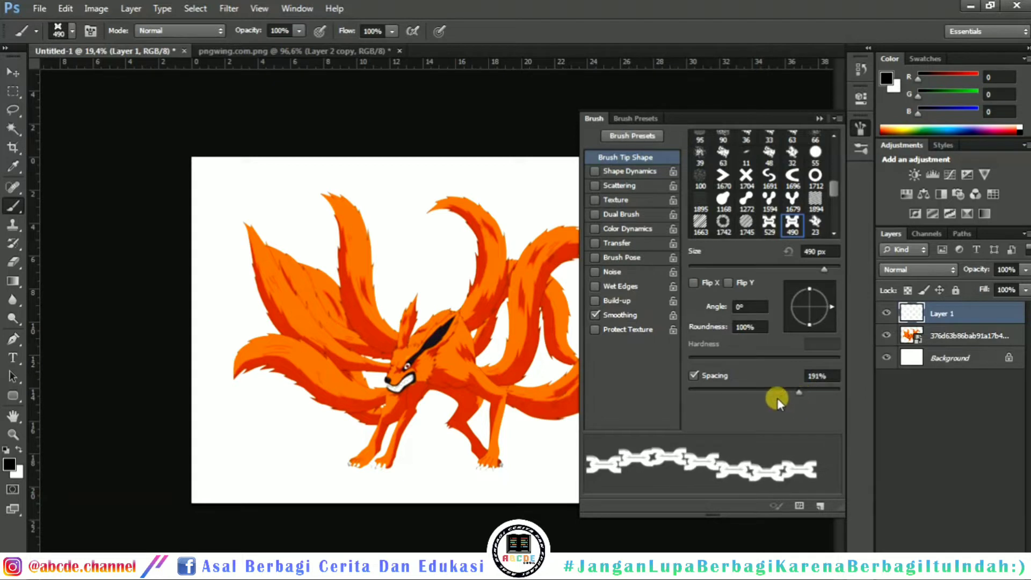
Step: Enable Shape Dynamics for the chain brush with the angle jitter control set to Direction
click(596, 170)
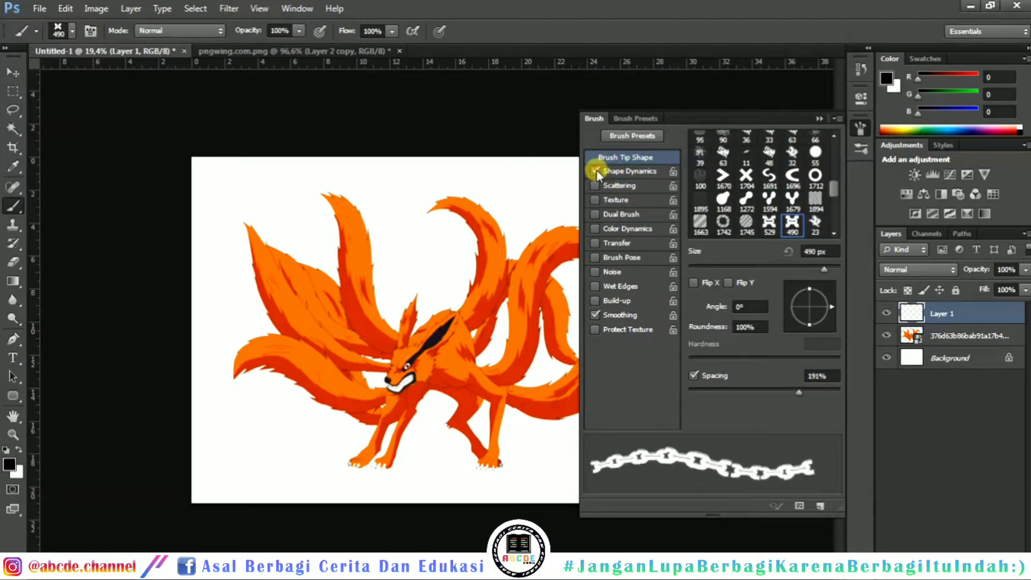
click(642, 172)
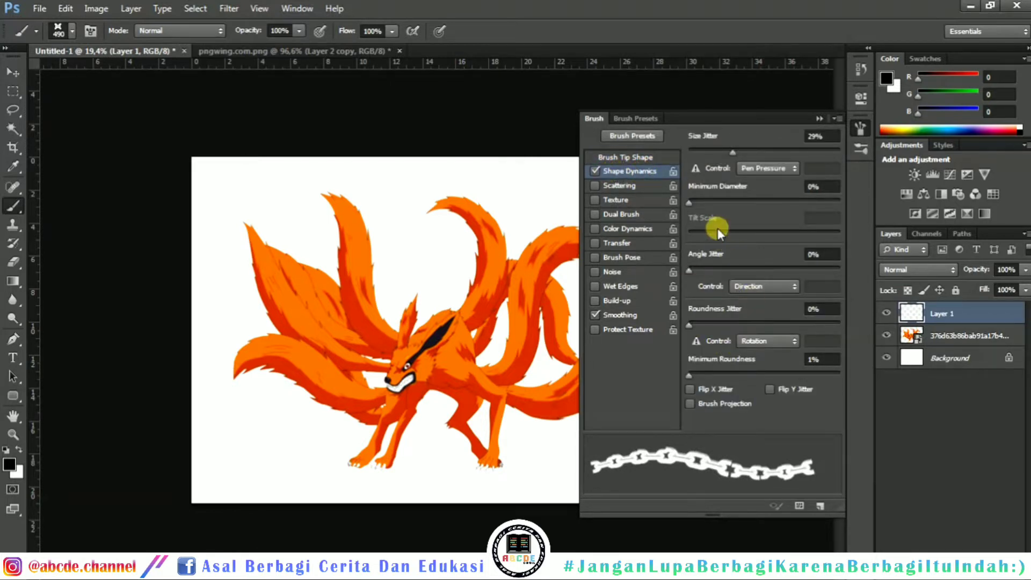
click(758, 286)
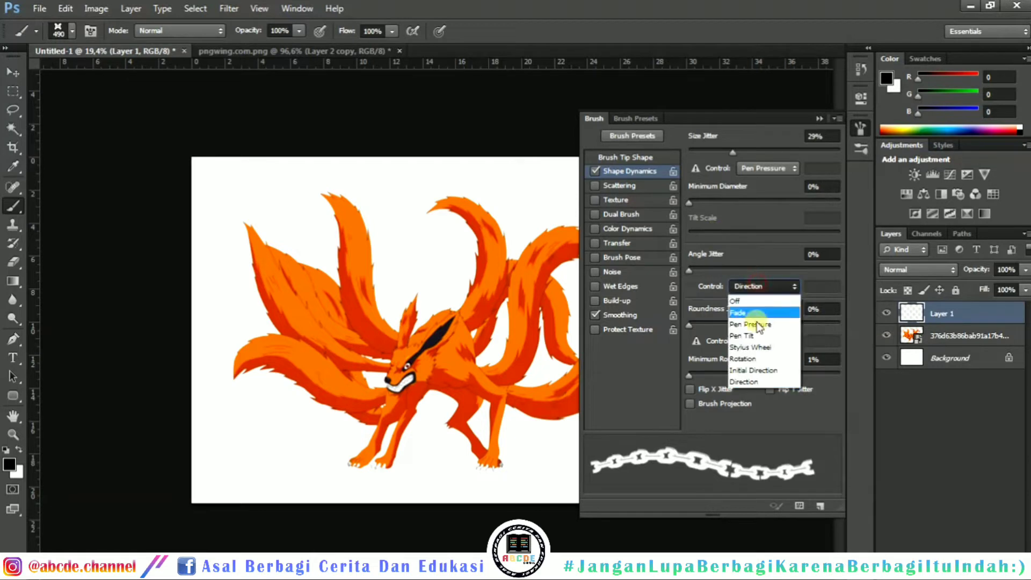
click(755, 380)
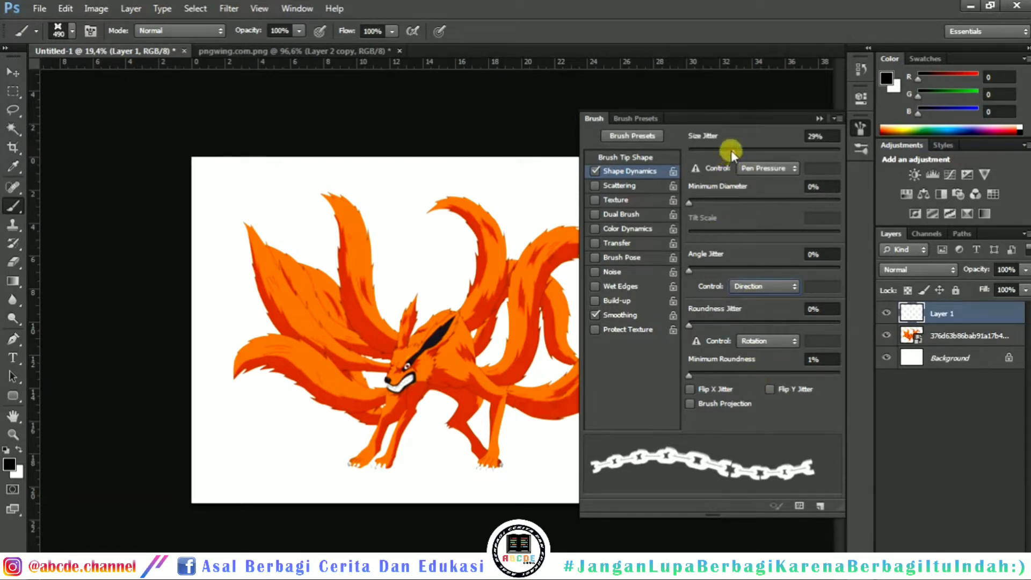
Step: Lower the chain brush's size jitter to 4% and its spacing to 190%
drag(731, 152, 696, 169)
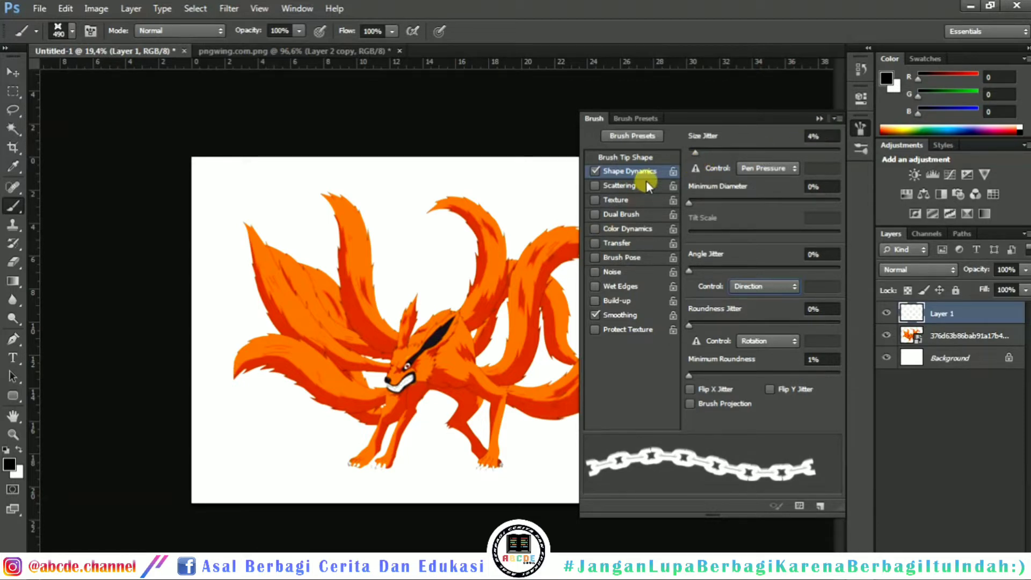
click(639, 157)
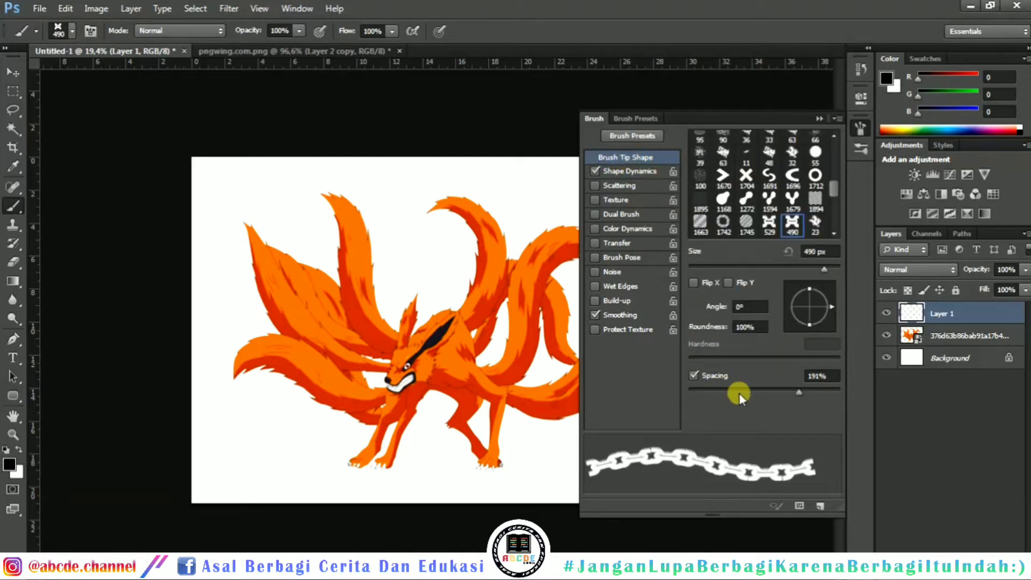
drag(800, 390, 799, 393)
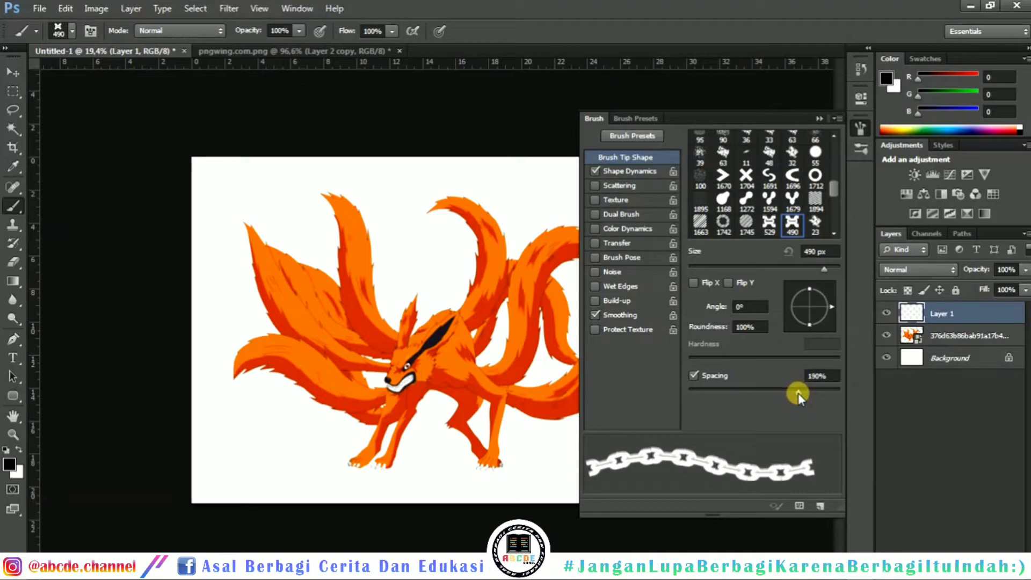
Step: Try the chain brush with the angle jitter control set to Off, and set it back to Direction
click(626, 172)
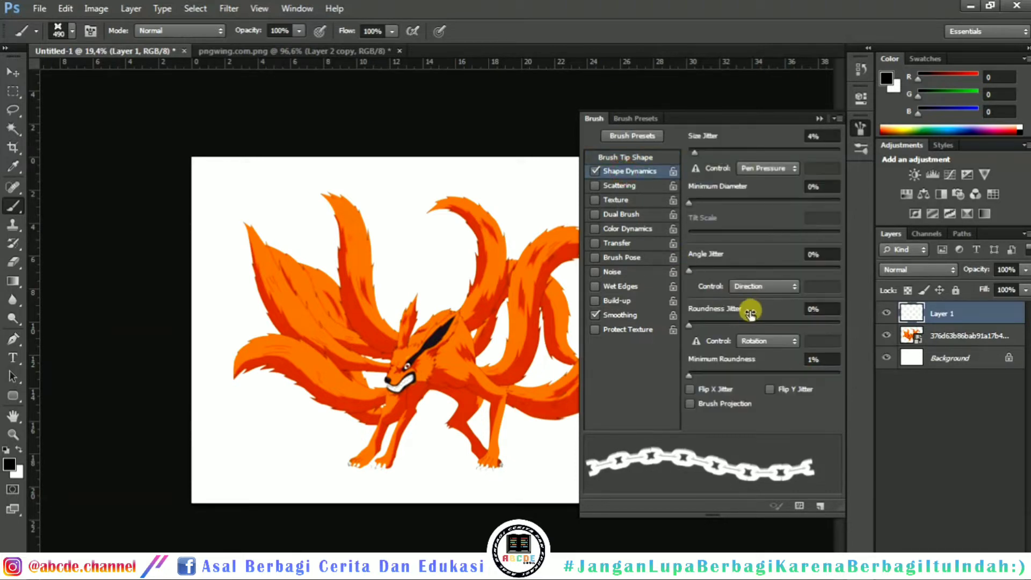
click(754, 286)
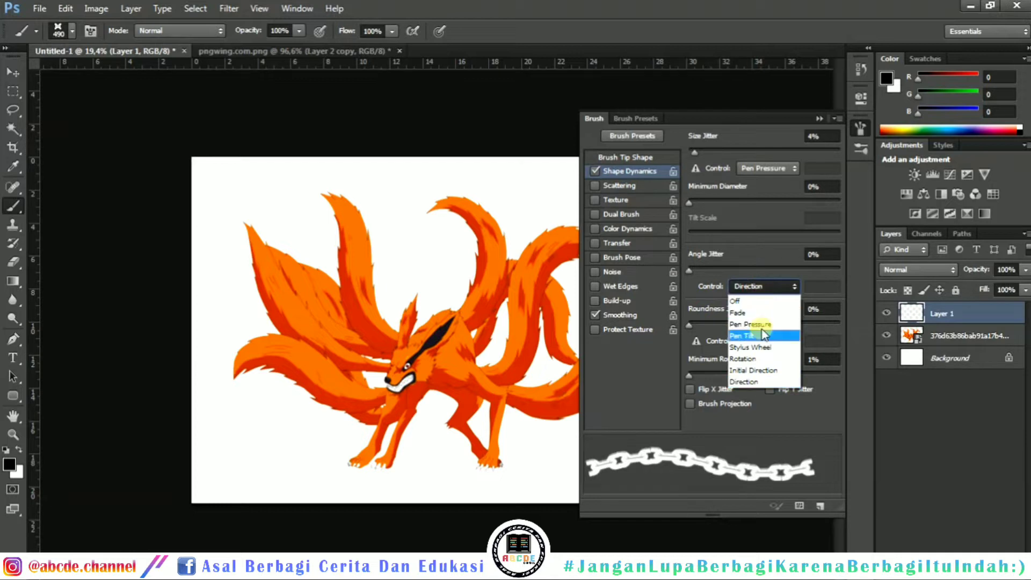
click(744, 382)
click(760, 285)
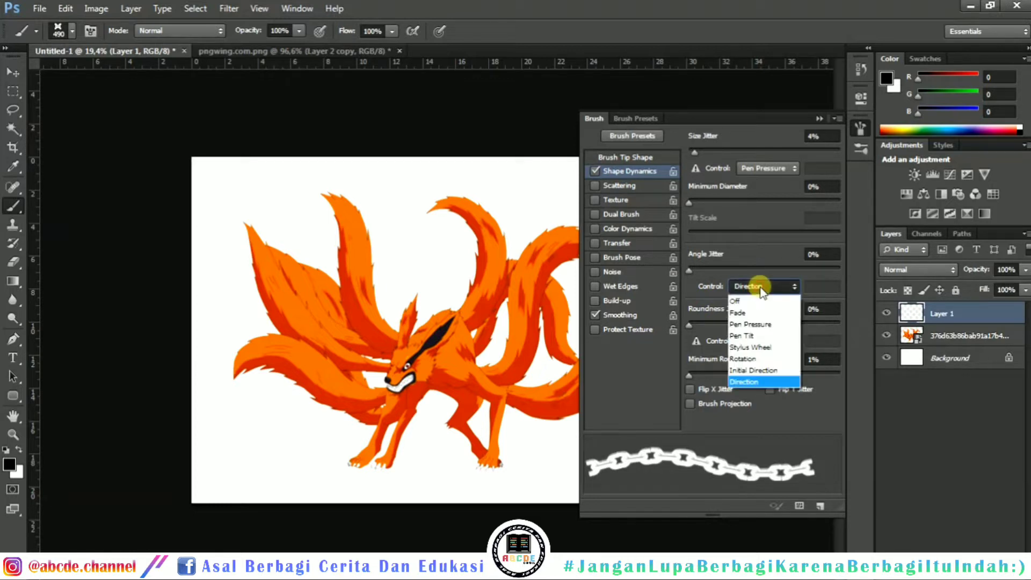
click(746, 300)
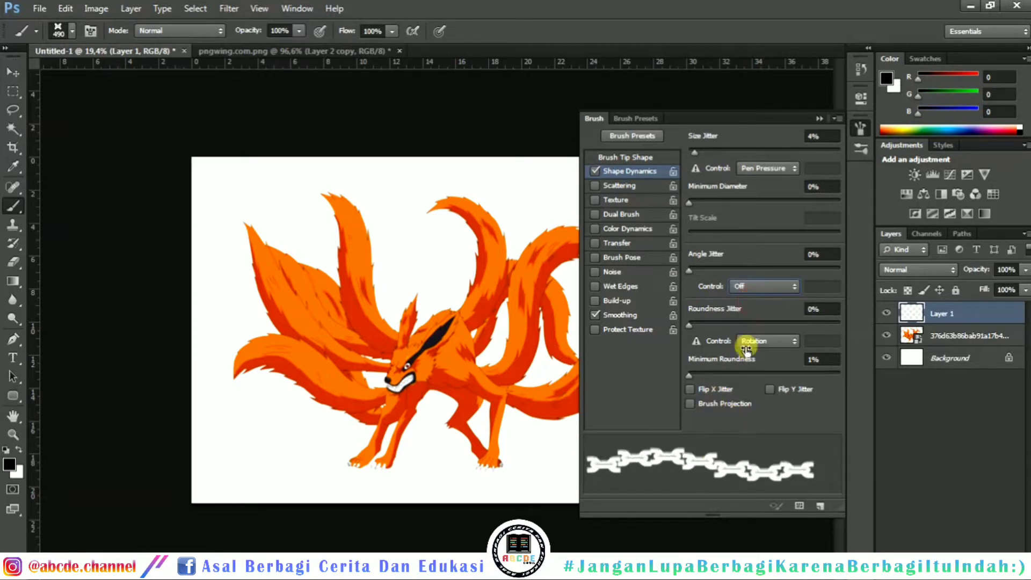
click(766, 286)
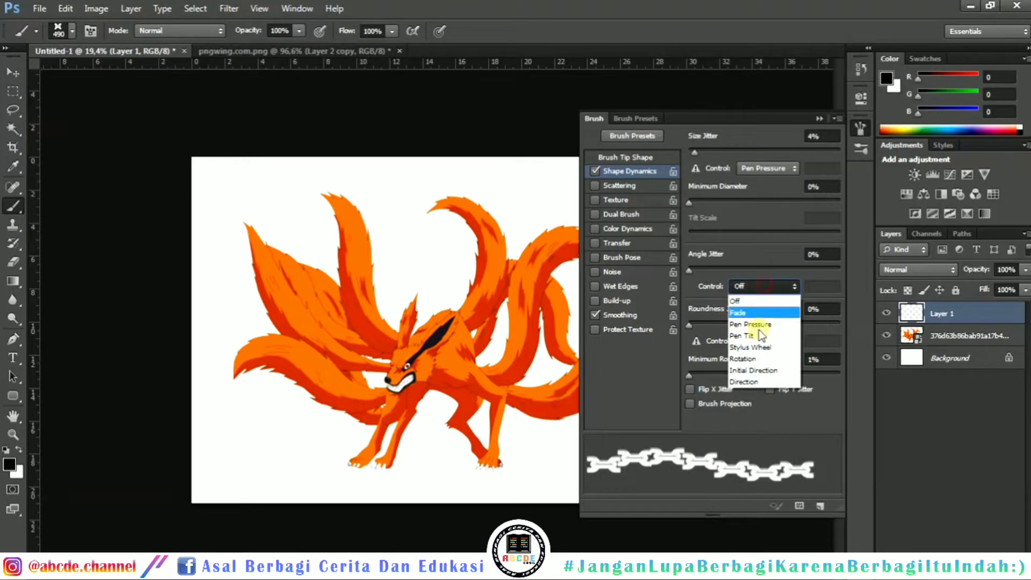
click(758, 382)
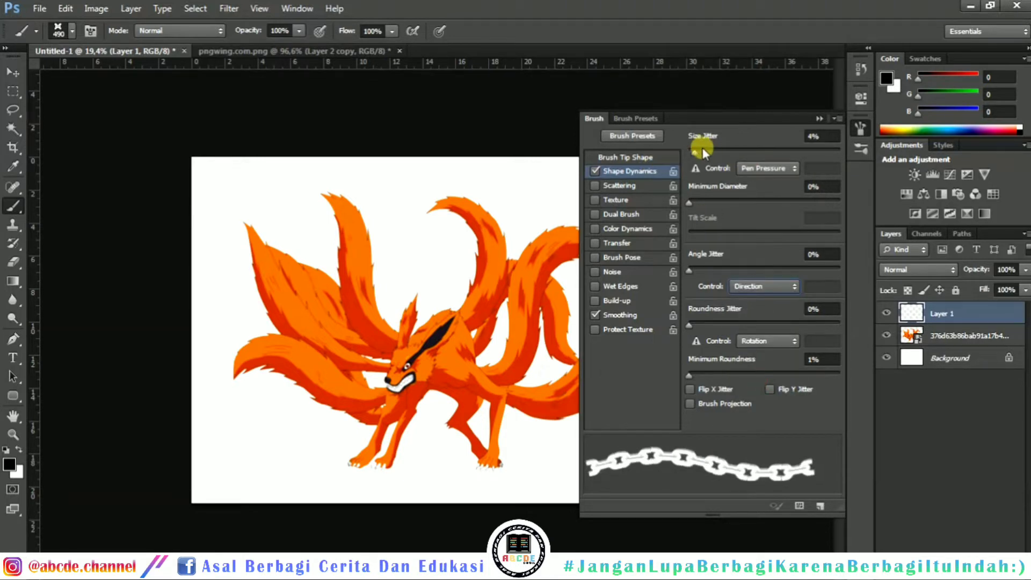
Step: Set the chain brush's size jitter to 0% and its spacing to 193%, and collapse the brush settings
mouse_move(701, 148)
mouse_down()
mouse_move(736, 155)
mouse_move(672, 159)
mouse_up()
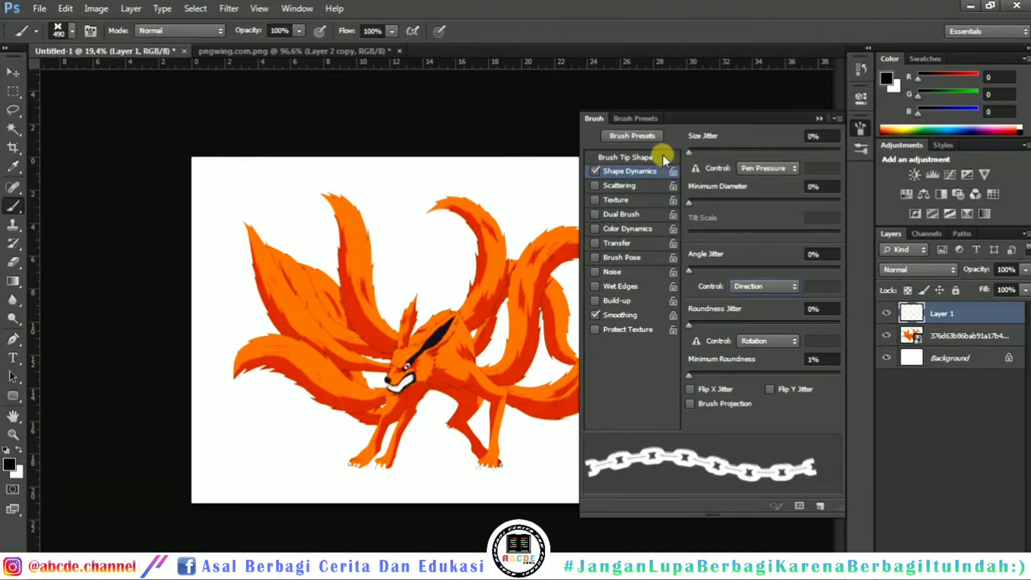
click(635, 156)
drag(796, 388, 798, 391)
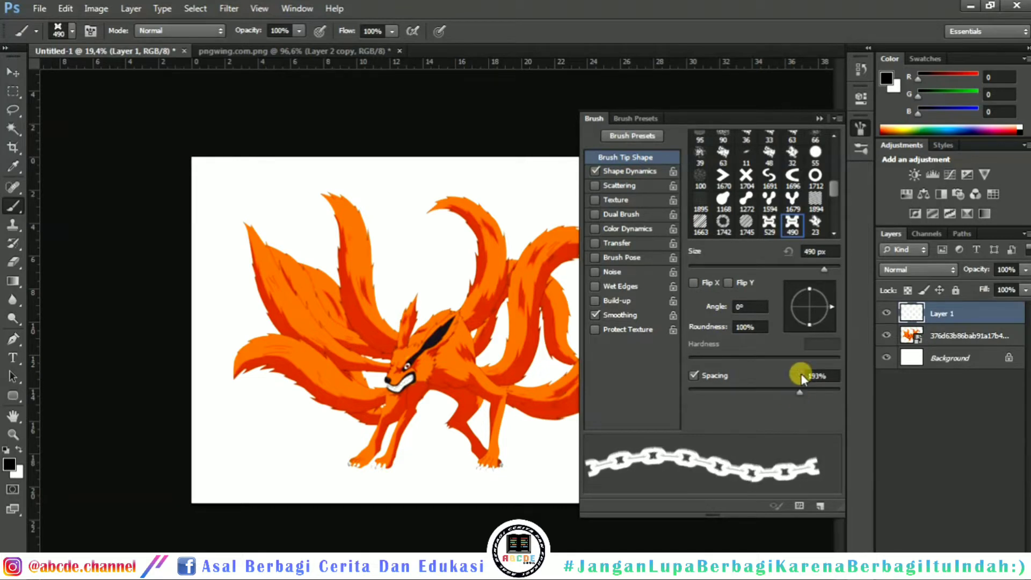
click(817, 120)
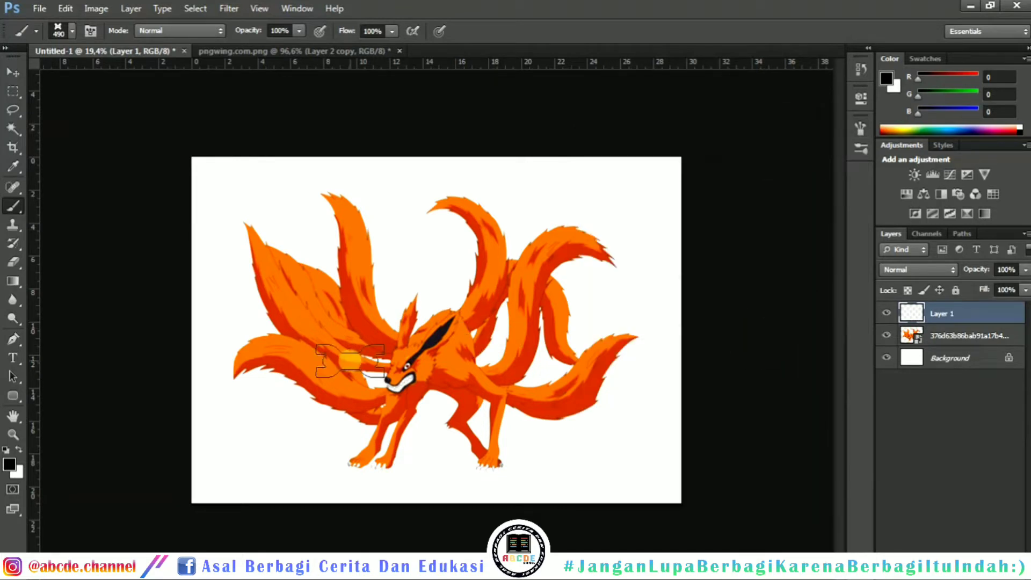
click(9, 464)
click(540, 560)
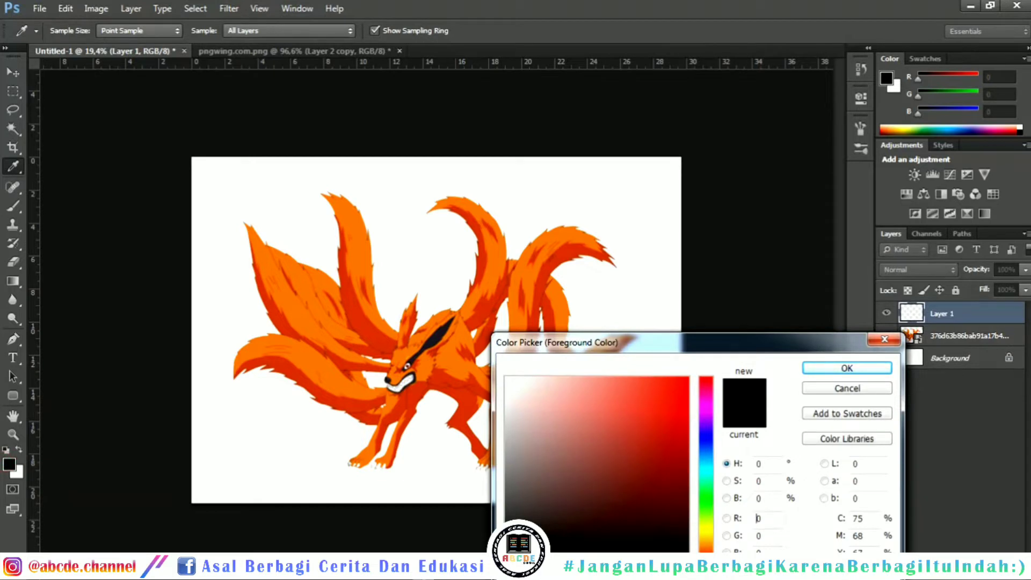
click(847, 369)
key(b)
Step: Reduce the chain brush size to 60 px
scroll(448, 365, up, 2)
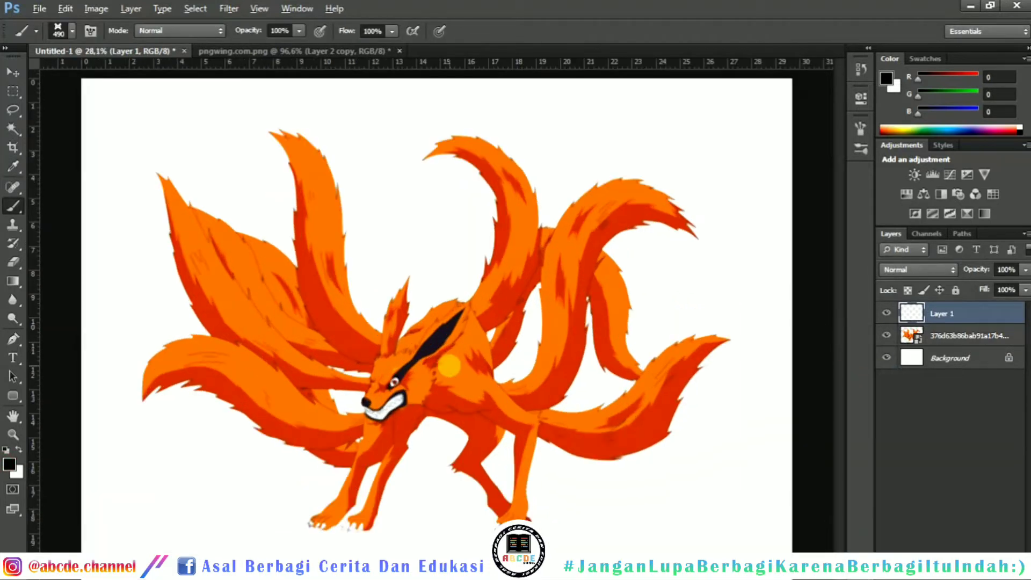
key(bracketleft)
key(bracketleft)
key(bracketleft)
key(bracketleft)
key(bracketleft)
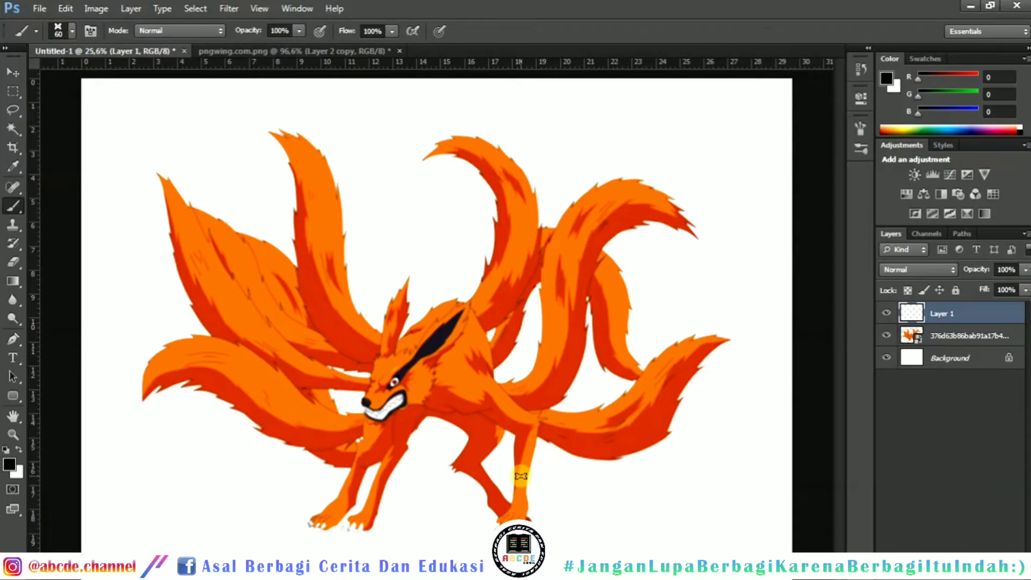
Step: Try painting a chain from the fox's hind leg toward the canvas's lower-right corner, and undo the stroke
scroll(521, 476, down, 1)
drag(528, 463, 679, 555)
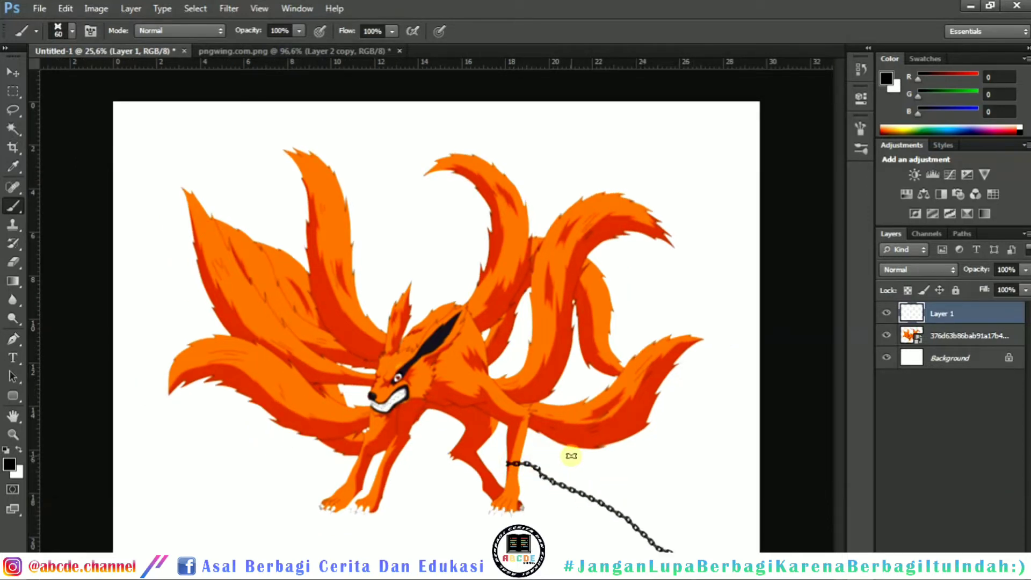
key(ctrl+z)
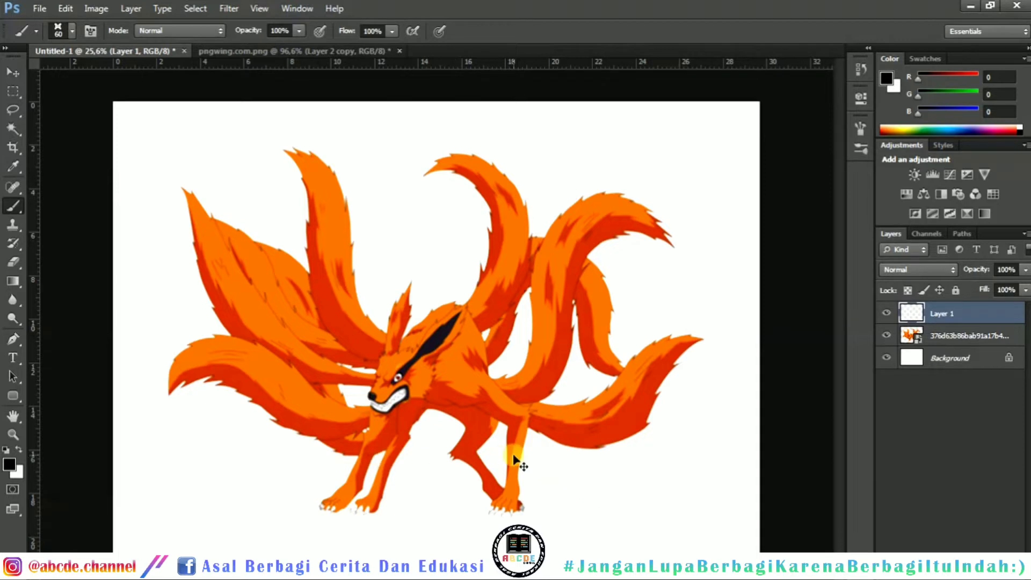
Step: Enlarge the brush to 90 px and paint a short chain across the fox's lower right tail, undoing the first attempt
key(bracketright)
key(bracketright)
drag(572, 412, 584, 441)
key(ctrl+z)
drag(572, 414, 582, 444)
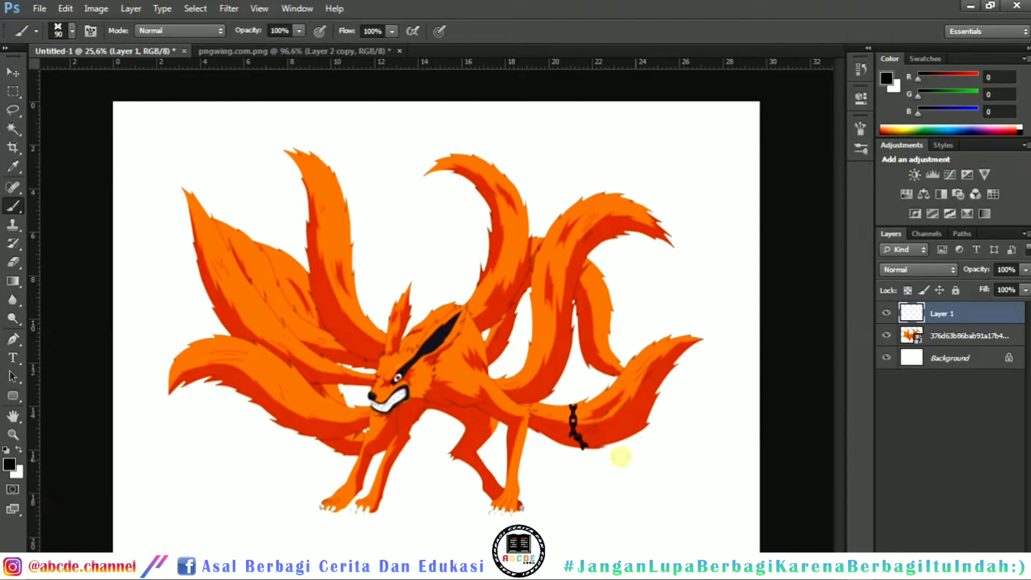
Step: Extend the right tail's chain to the canvas's lower-right corner, and paint another around the lower left tail out to the left canvas edge
scroll(639, 459, down, 2)
scroll(607, 449, down, 1)
drag(548, 414, 698, 531)
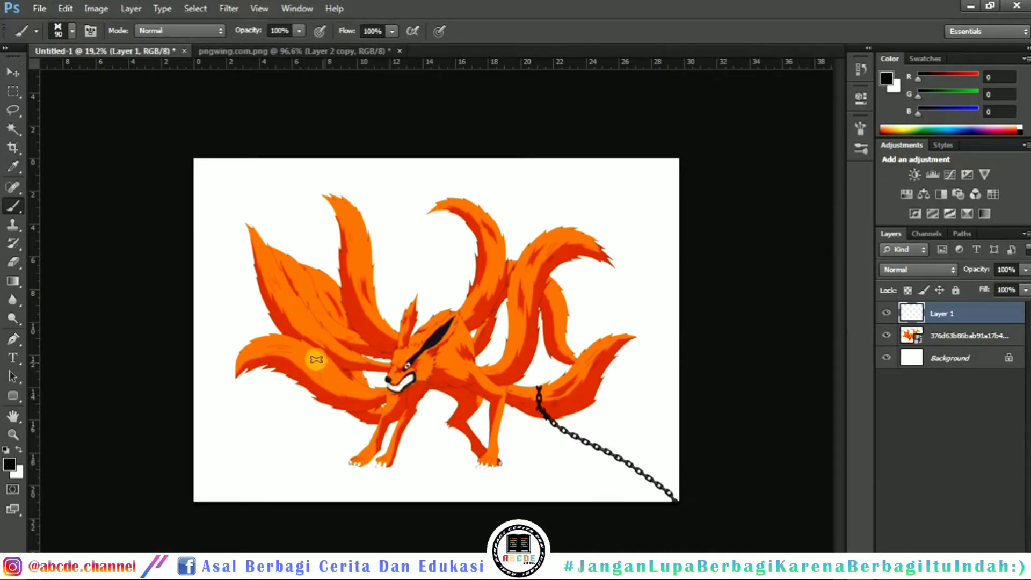
mouse_move(316, 348)
mouse_down()
mouse_move(300, 383)
mouse_move(166, 462)
mouse_up()
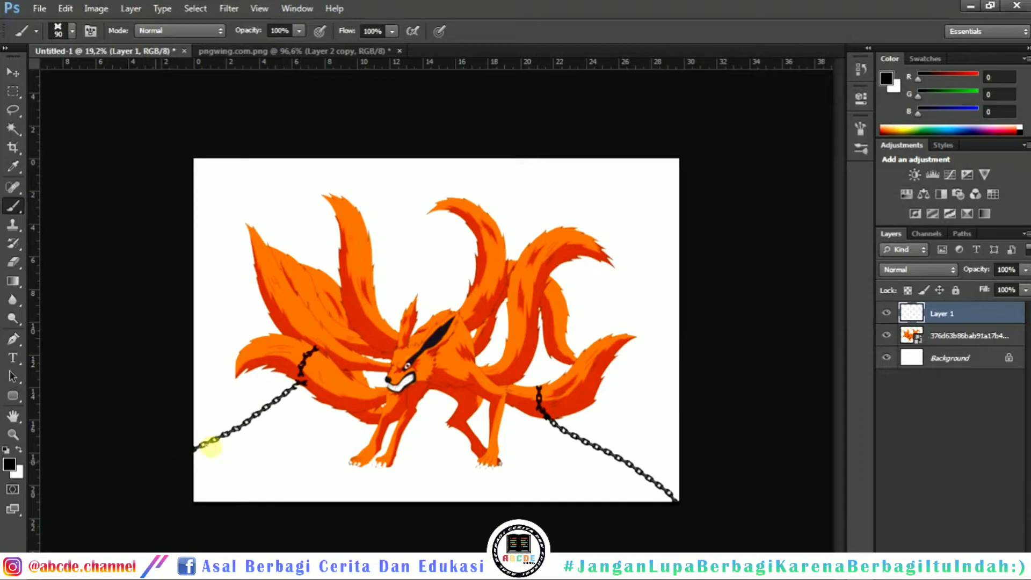
Step: Paint three chains running from the fox's two front legs and its hind leg down to the canvas's bottom edge
scroll(427, 365, up, 2)
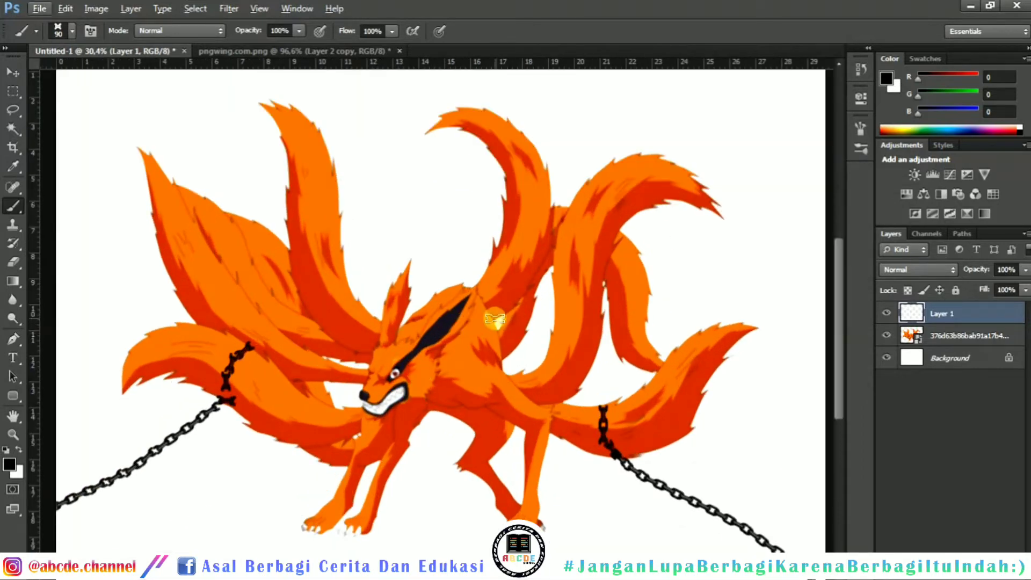
scroll(336, 198, down, 2)
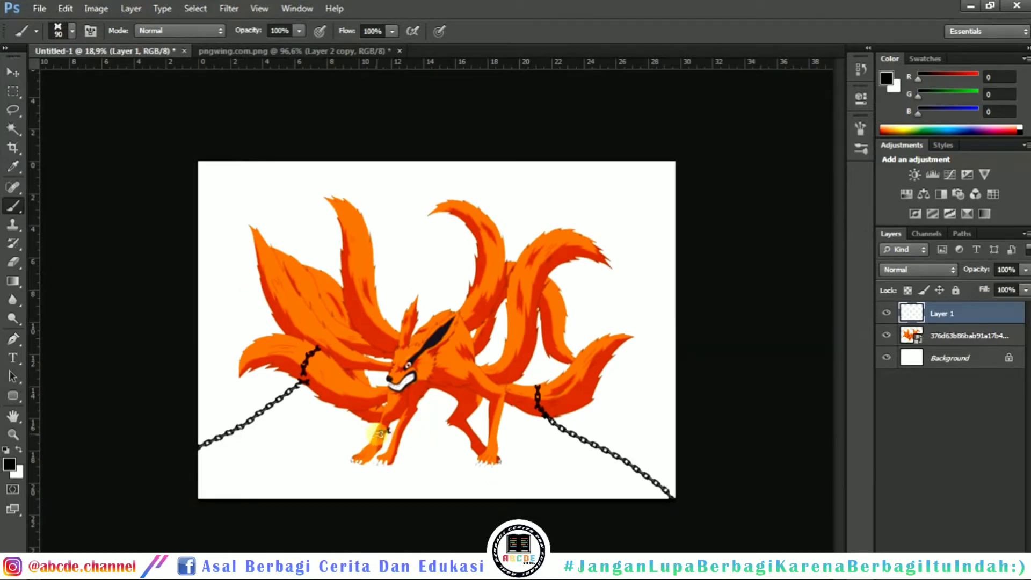
mouse_move(369, 436)
mouse_down()
mouse_move(291, 452)
mouse_move(210, 529)
mouse_up()
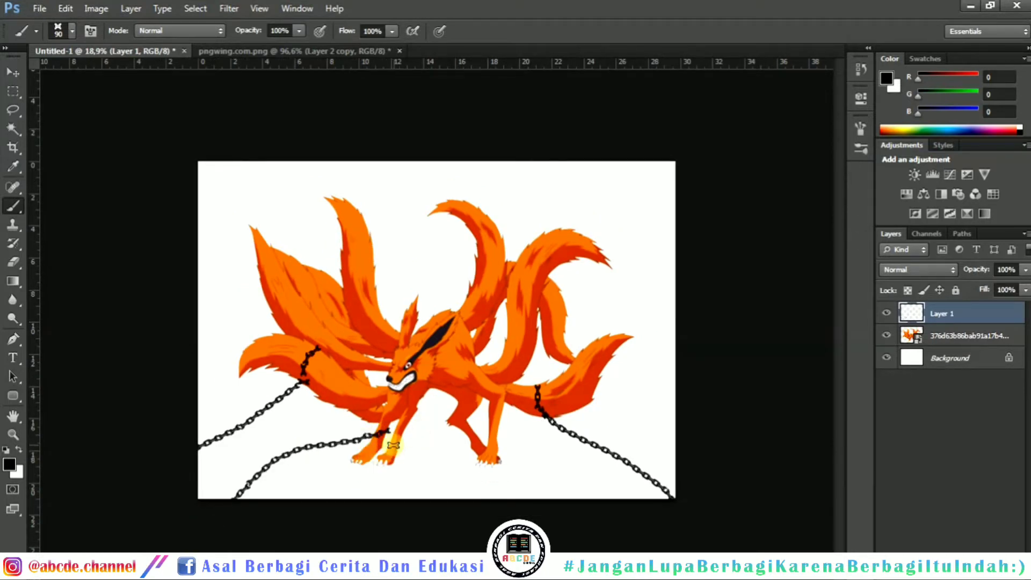
mouse_move(394, 441)
mouse_down()
mouse_move(429, 452)
mouse_move(481, 531)
mouse_up()
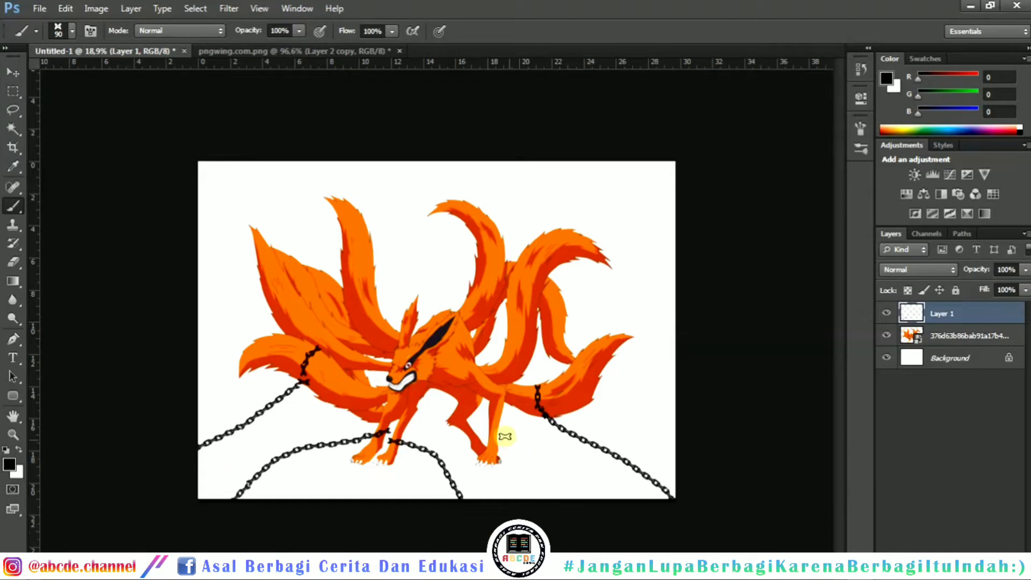
drag(498, 425, 582, 527)
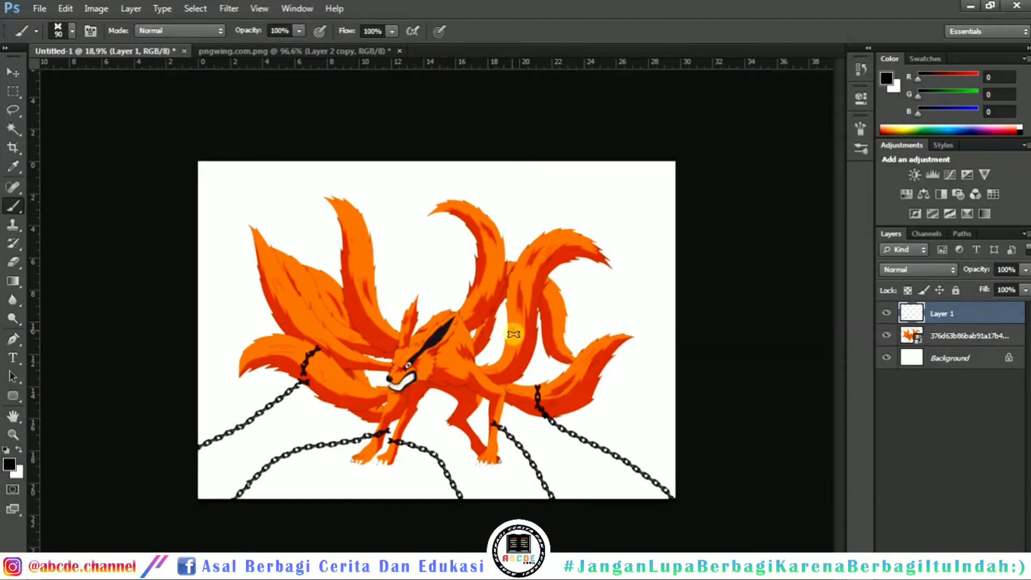
Step: Paint two chains around the large right tail, one reaching the right canvas edge, and run chains from both upper tails to the top edge
drag(514, 334, 535, 341)
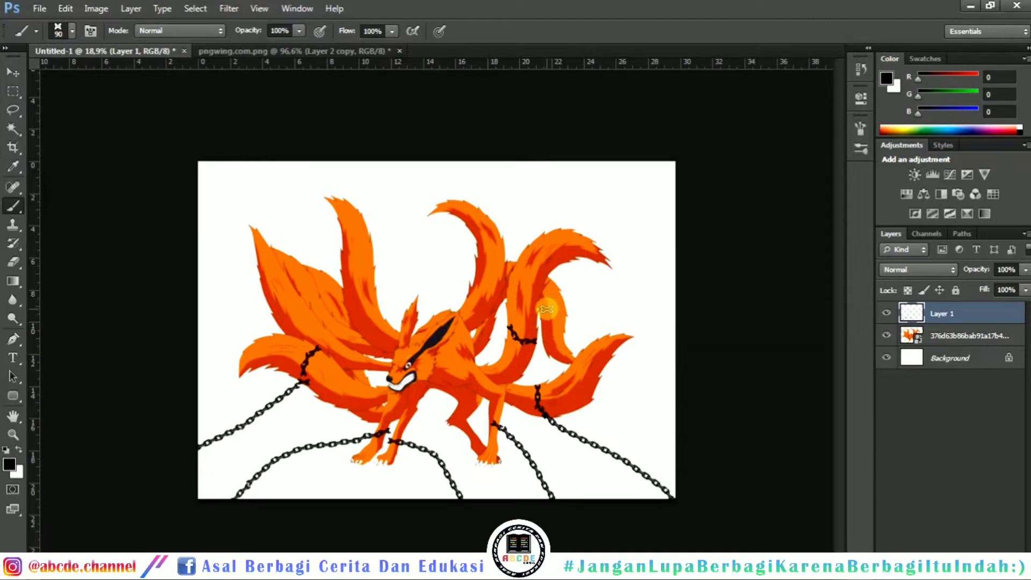
mouse_move(517, 270)
mouse_down()
mouse_move(554, 269)
mouse_move(522, 268)
mouse_move(562, 268)
mouse_move(552, 268)
mouse_move(665, 316)
mouse_up()
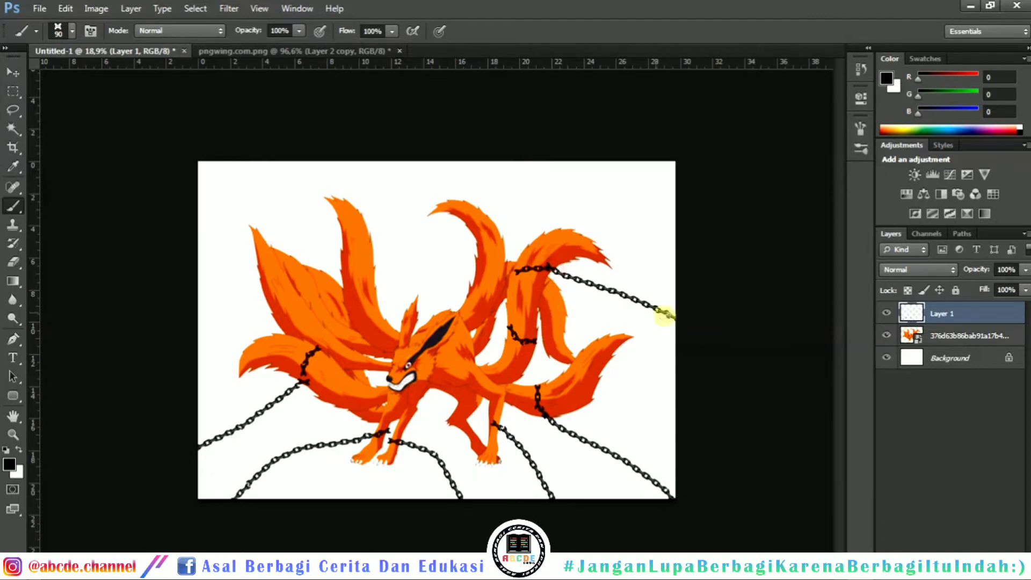
mouse_move(478, 250)
mouse_down()
mouse_move(499, 251)
mouse_move(669, 115)
mouse_up()
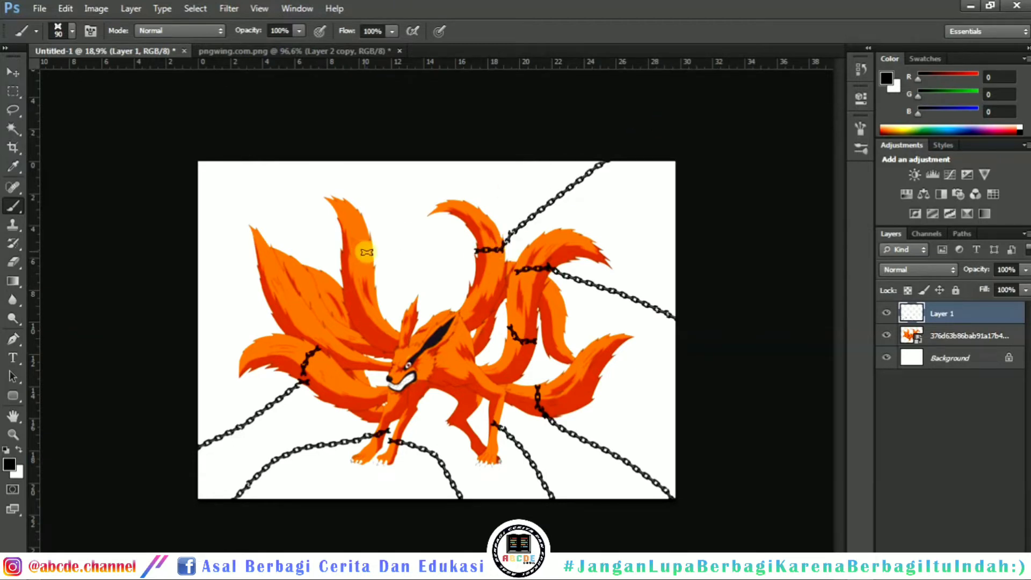
mouse_move(368, 257)
mouse_down()
mouse_move(345, 259)
mouse_move(209, 140)
mouse_up()
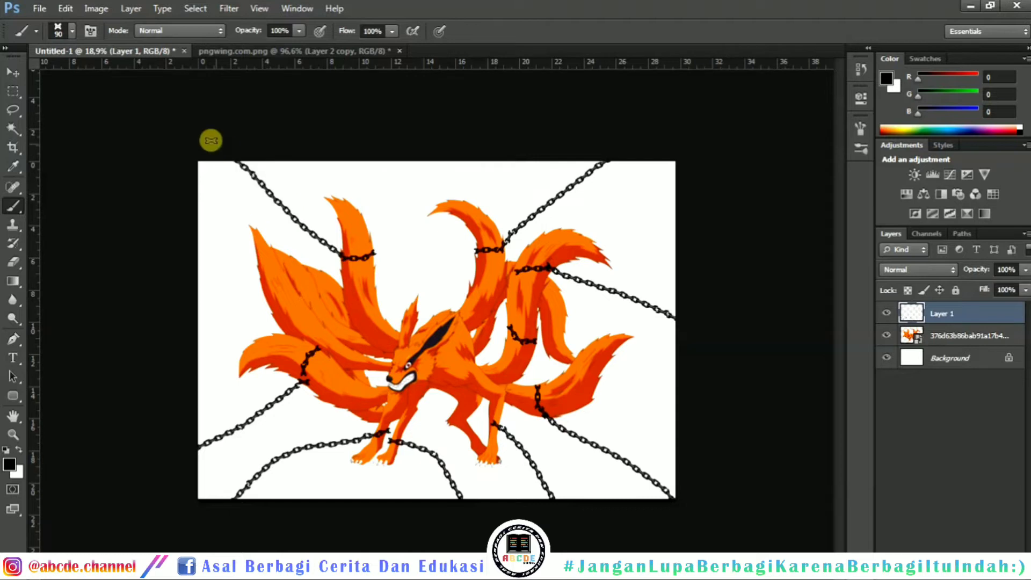
Step: Try a chain from the large left tail to the left canvas edge, undo it, and paint a short chain across that tail instead
mouse_move(296, 288)
mouse_down()
mouse_move(278, 322)
mouse_move(142, 294)
mouse_up()
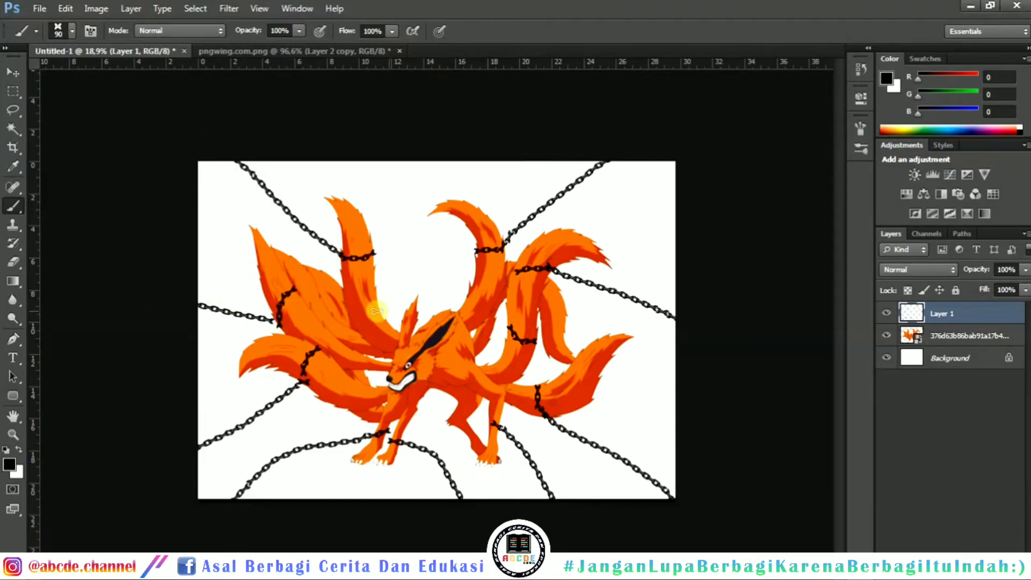
key(ctrl+z)
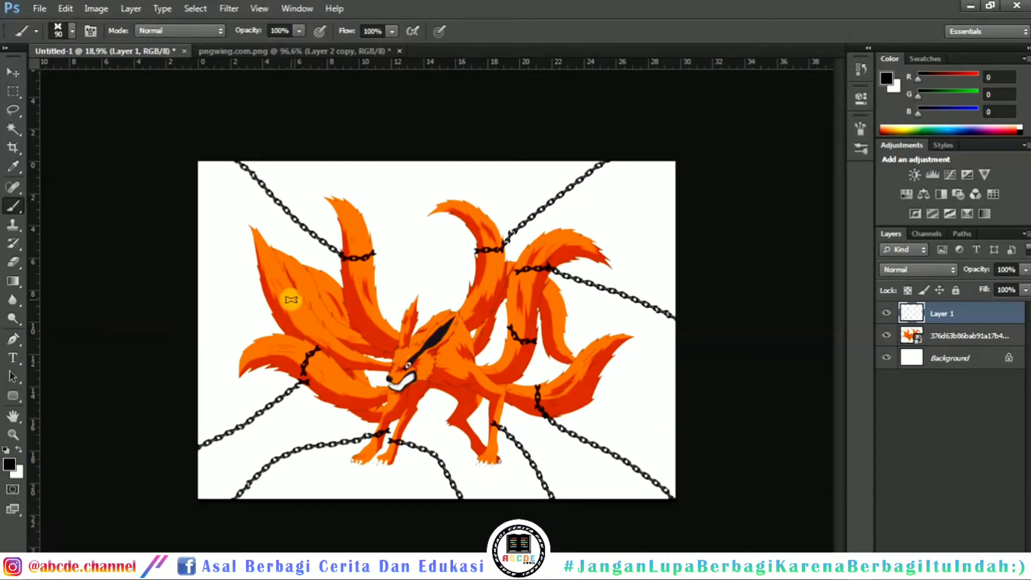
drag(296, 294, 282, 323)
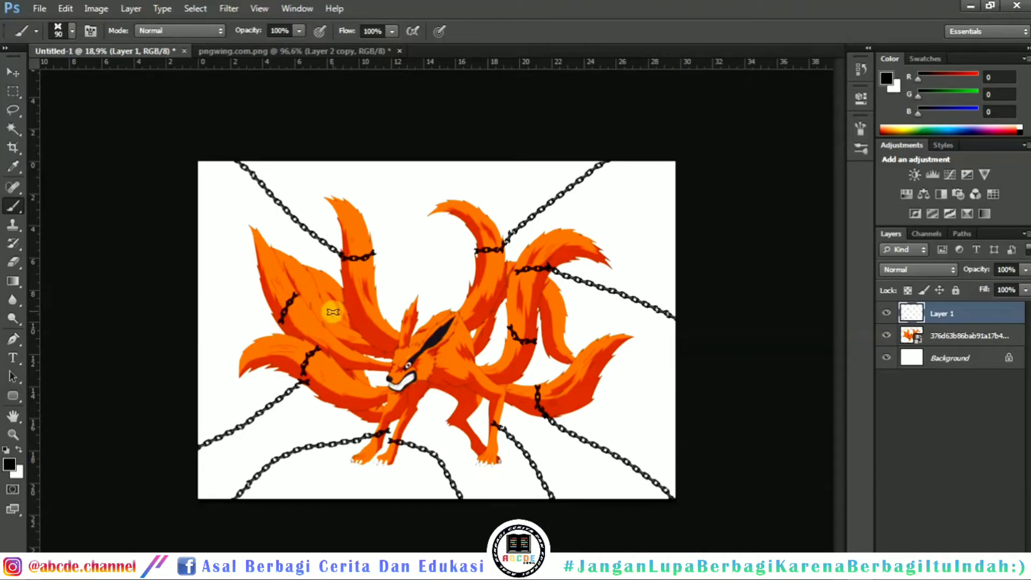
Step: Reduce the chain brush to 80 px and paint short chains across the base of the upper left tail and the lower left tail
alt+scroll(274, 322, up, 4)
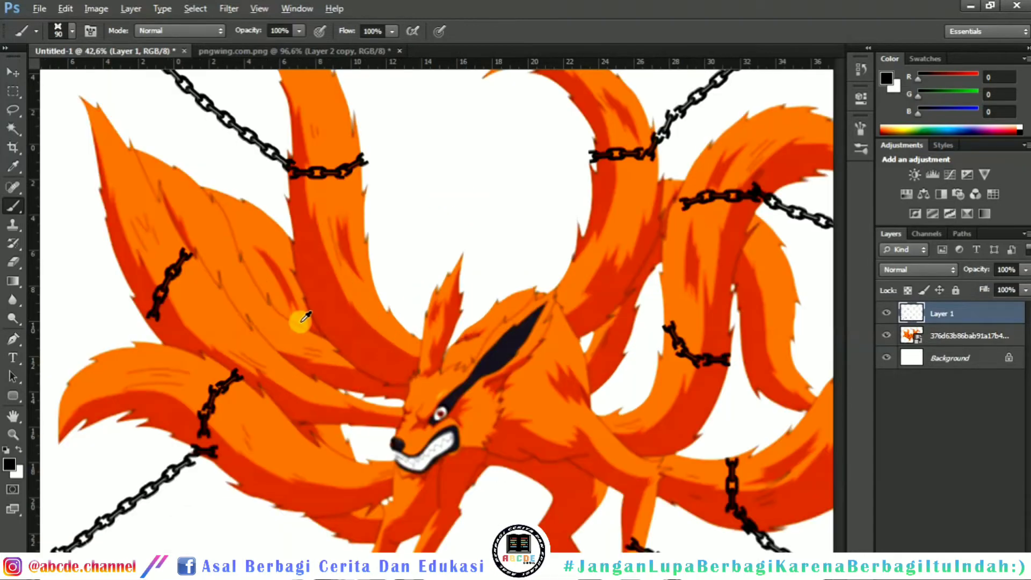
scroll(354, 308, up, 3)
key(bracketleft)
key(bracketleft)
key(bracketleft)
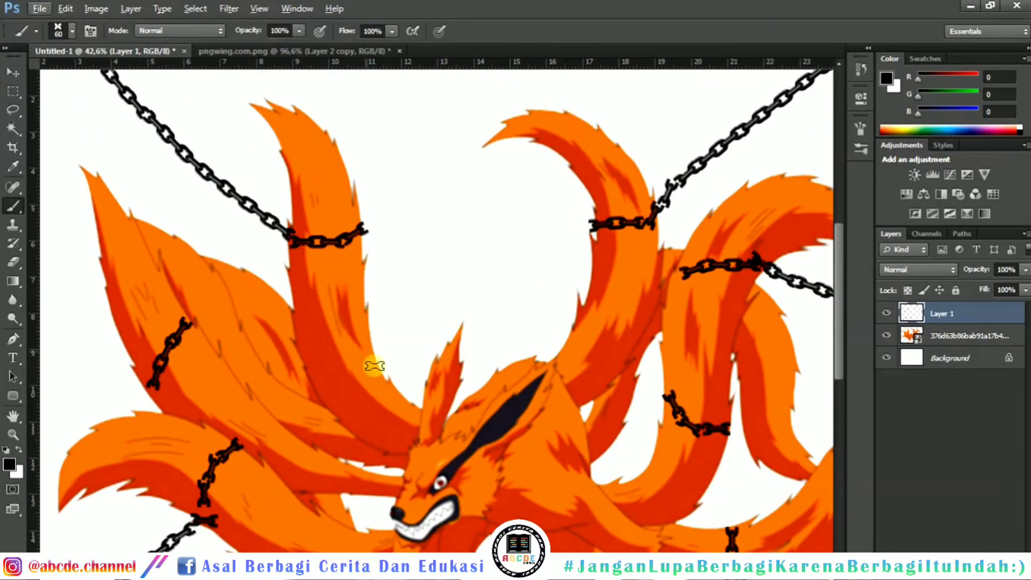
click(362, 355)
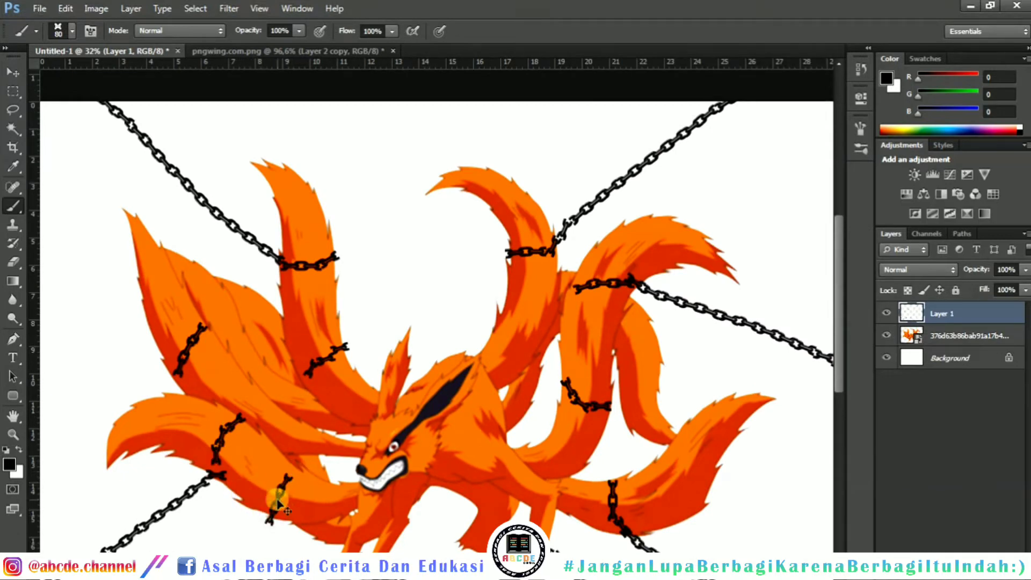
drag(274, 491, 286, 471)
scroll(458, 453, down, 1)
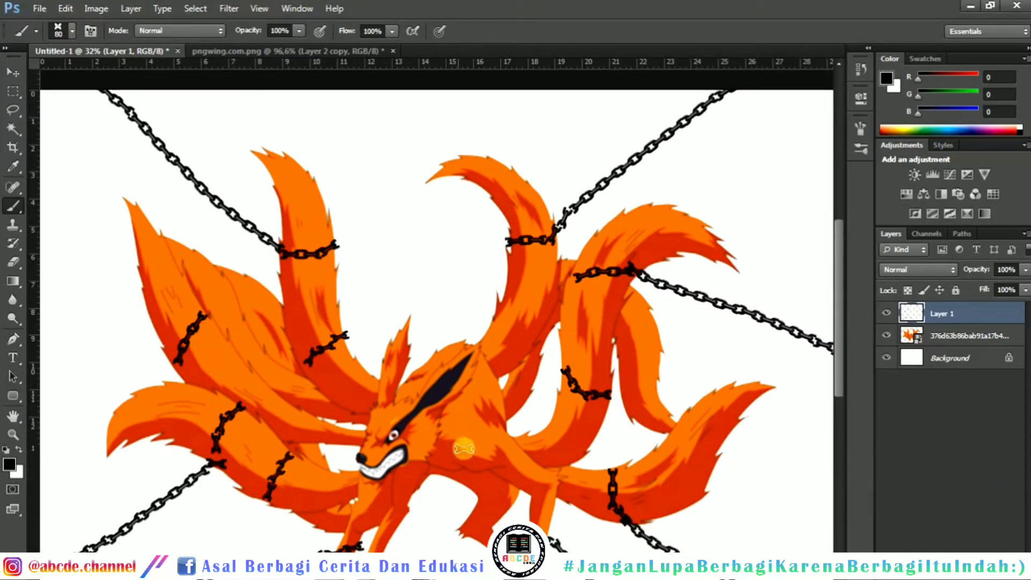
Step: Paint short chains across the fox's torso, rear thigh, left middle tail and the base of the upper middle tail, undoing the first torso attempt
mouse_move(489, 372)
mouse_down()
mouse_move(501, 411)
mouse_move(493, 427)
mouse_move(487, 379)
mouse_move(466, 469)
mouse_up()
key(ctrl+z)
scroll(473, 450, down, 3)
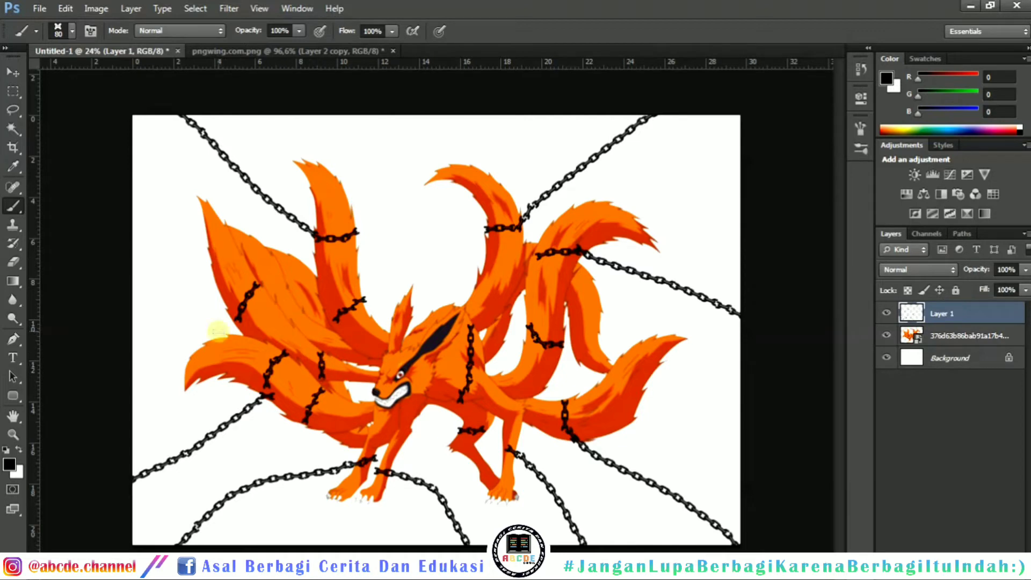
scroll(420, 392, down, 4)
scroll(495, 322, up, 4)
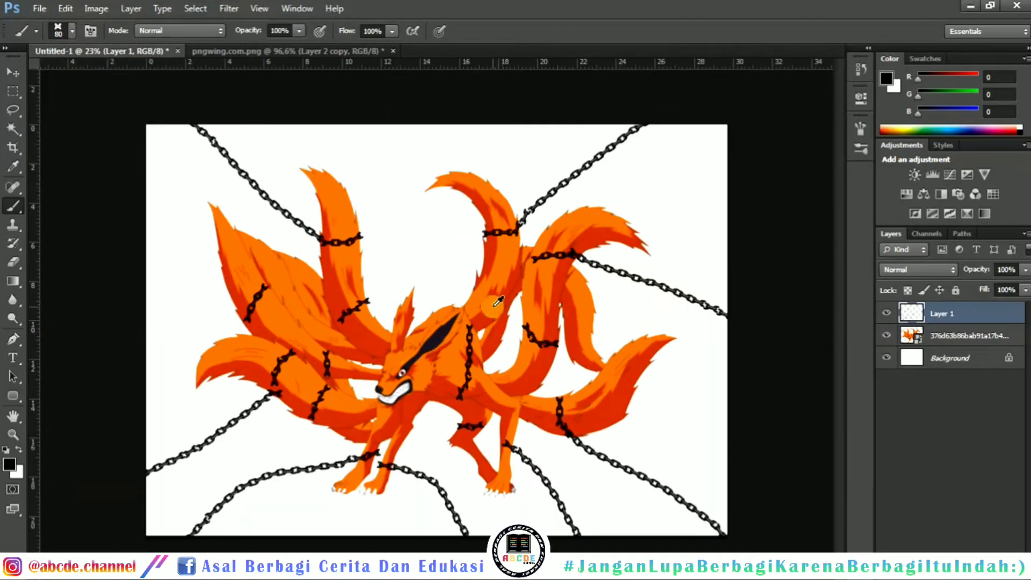
drag(485, 284, 504, 295)
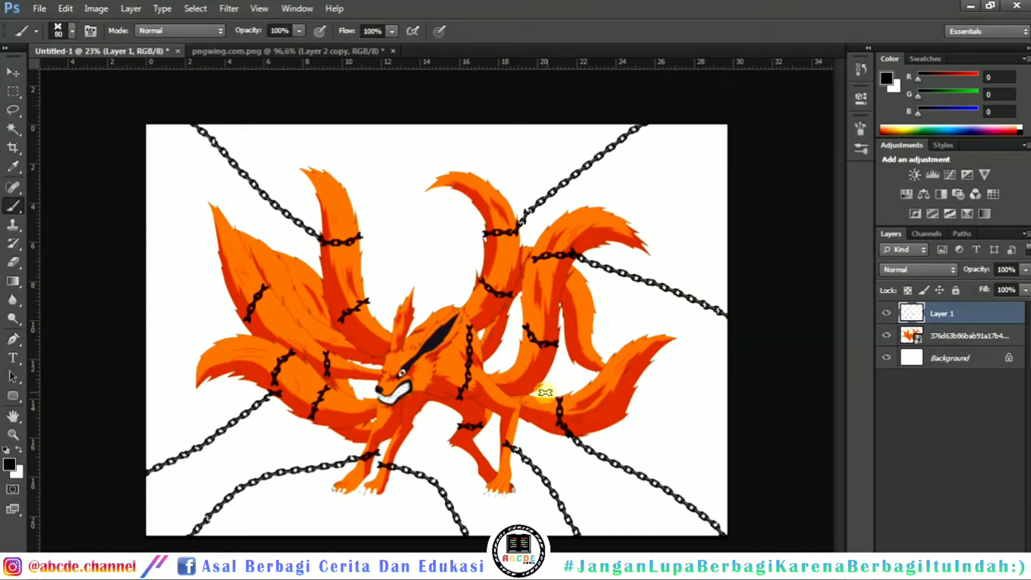
Step: Examine the painted chains across the whole canvas and switch to the Move tool
alt+scroll(545, 393, down, 2)
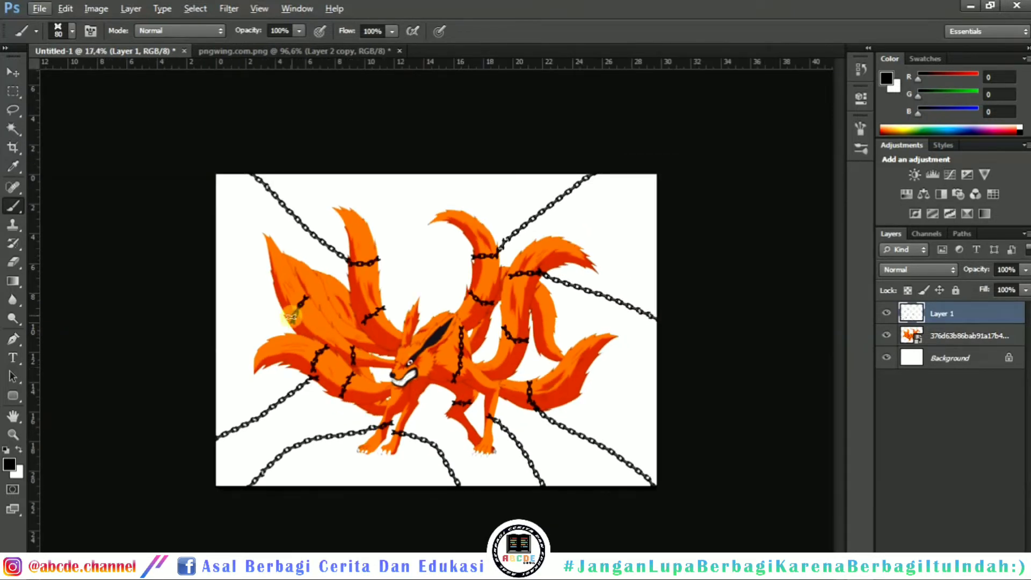
alt+scroll(527, 372, down, 1)
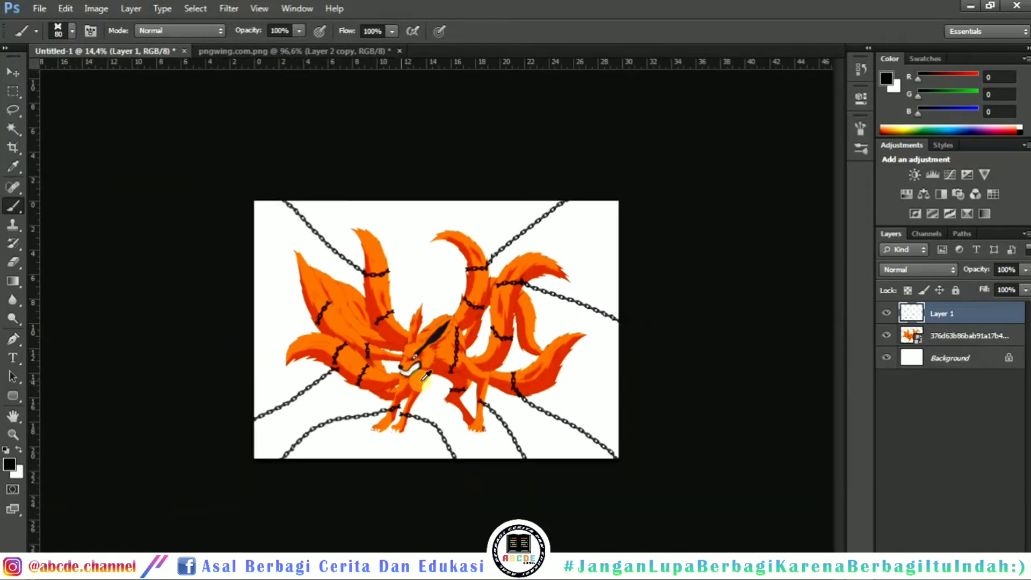
alt+scroll(393, 373, up, 1)
click(887, 359)
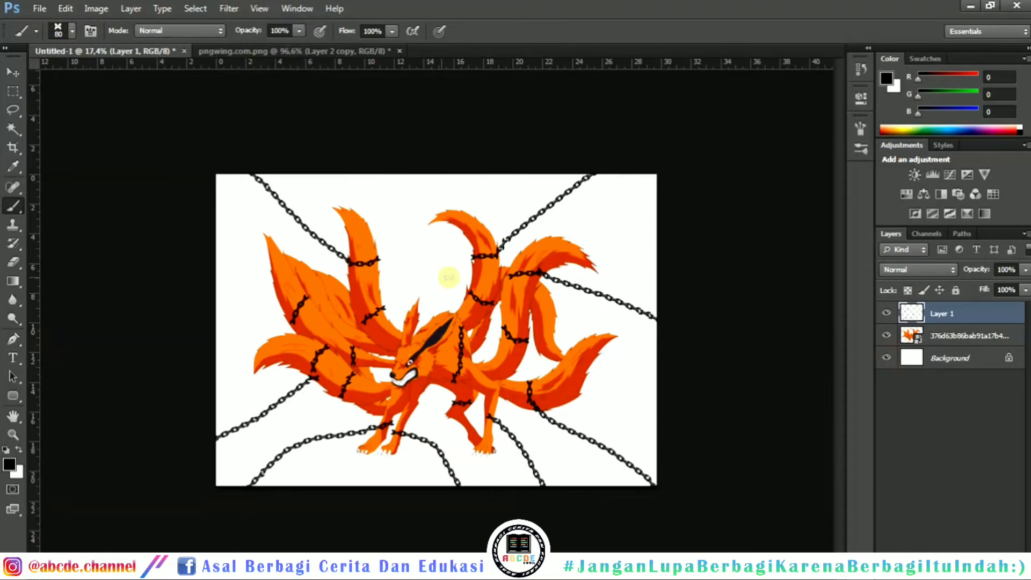
click(15, 73)
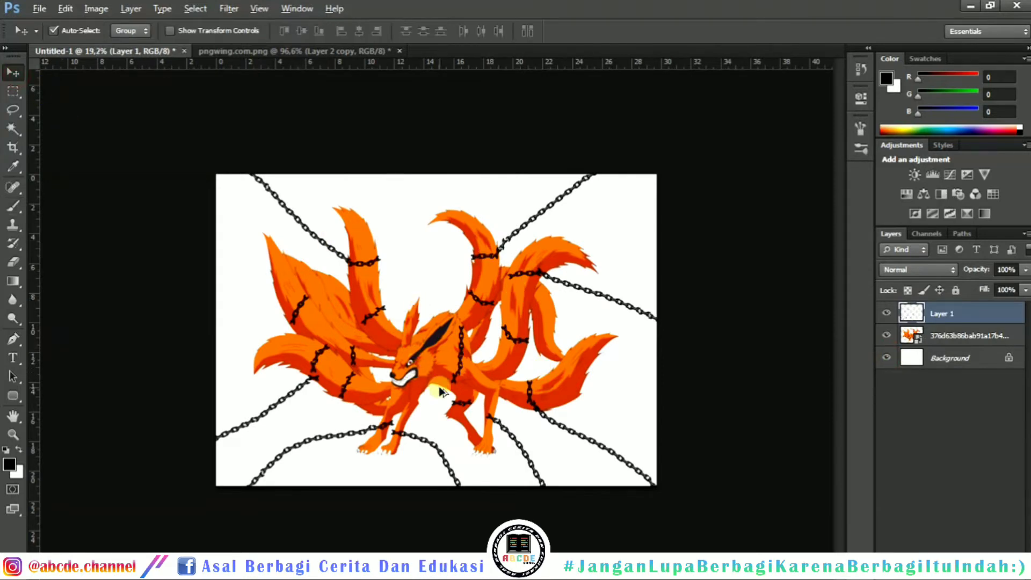
alt+scroll(445, 382, up, 1)
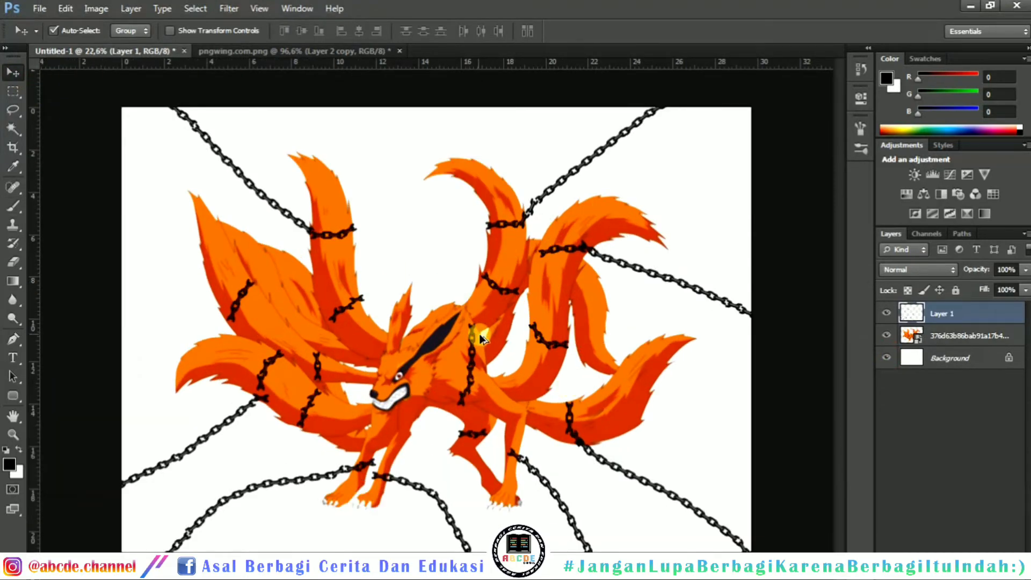
alt+scroll(479, 334, down, 1)
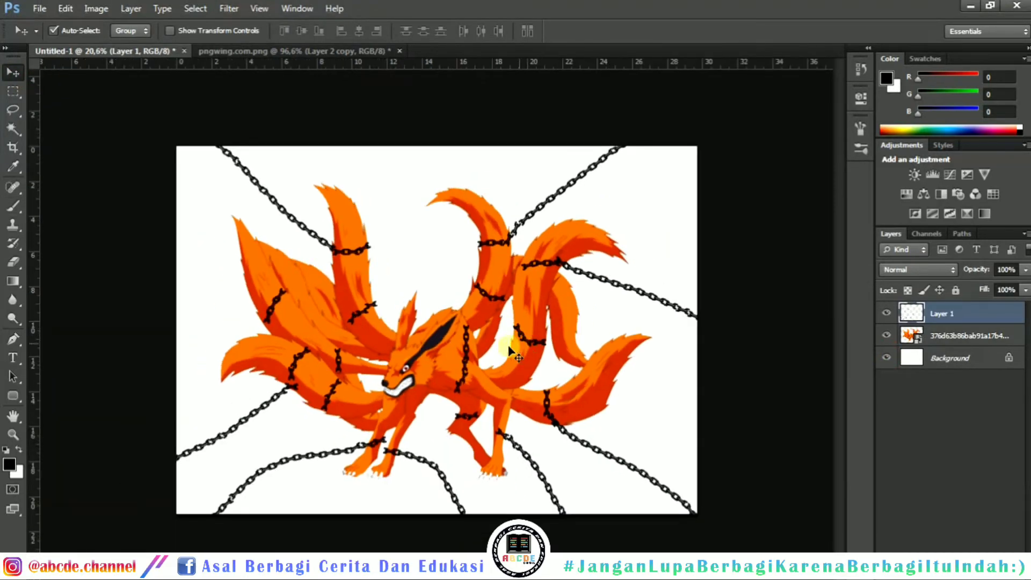
Step: Hide and show Layer 1 repeatedly to compare the fox with and without the chains
click(885, 311)
click(885, 312)
click(915, 575)
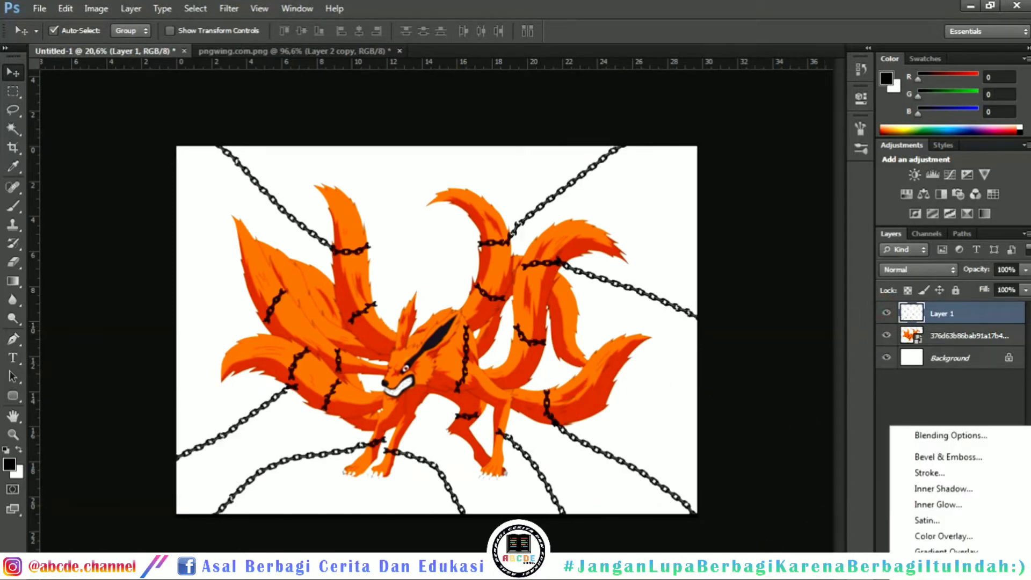
click(854, 427)
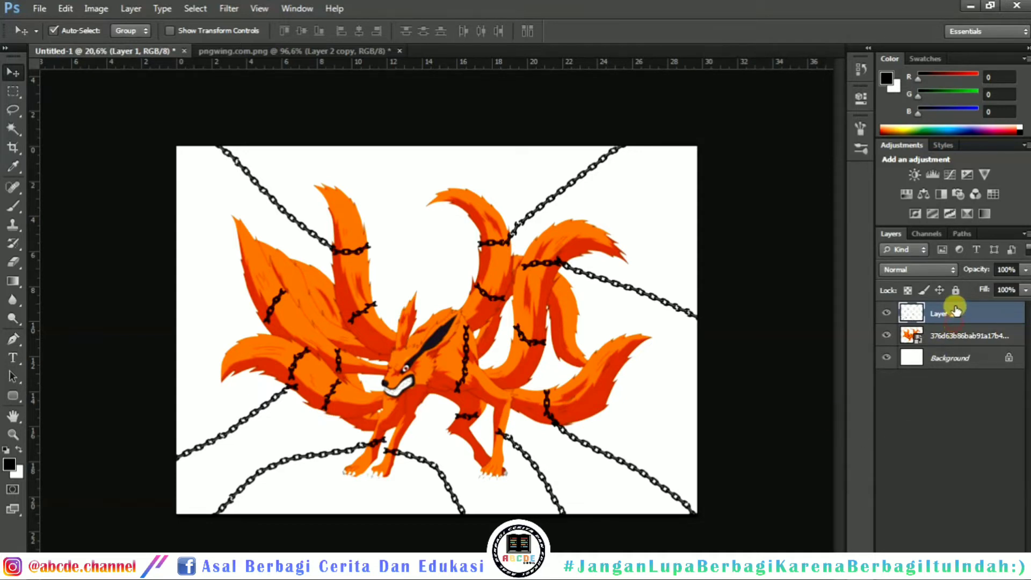
click(885, 314)
click(885, 314)
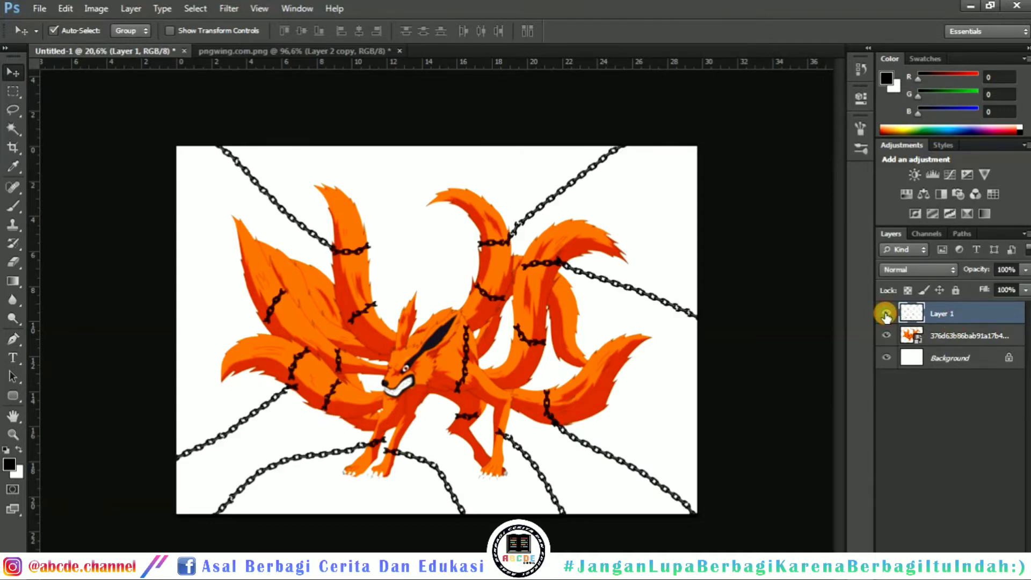
click(885, 314)
click(886, 314)
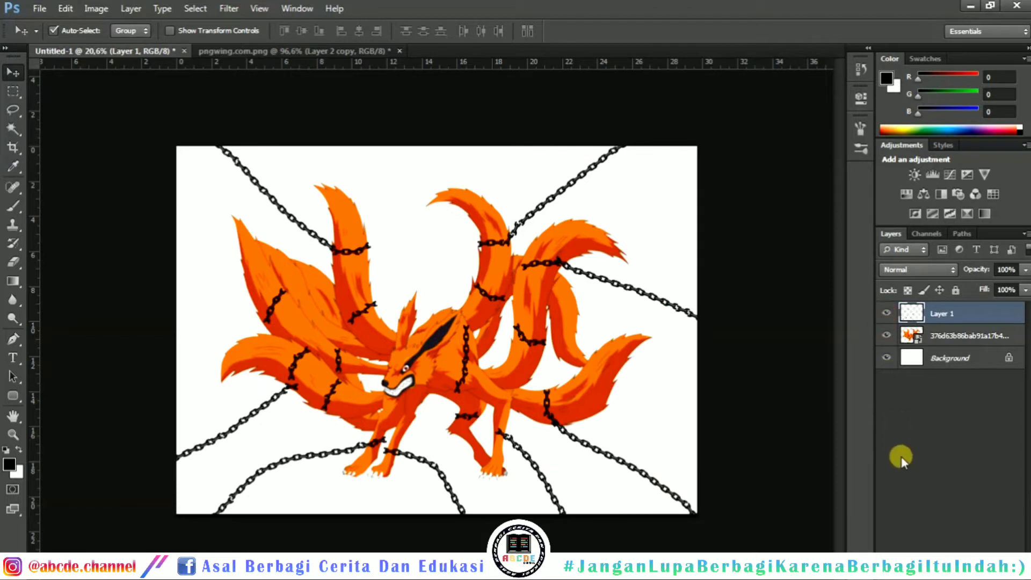
Step: Add a Gradient Overlay effect to Layer 1 and apply the Orange, Yellow, Orange gradient preset
click(916, 566)
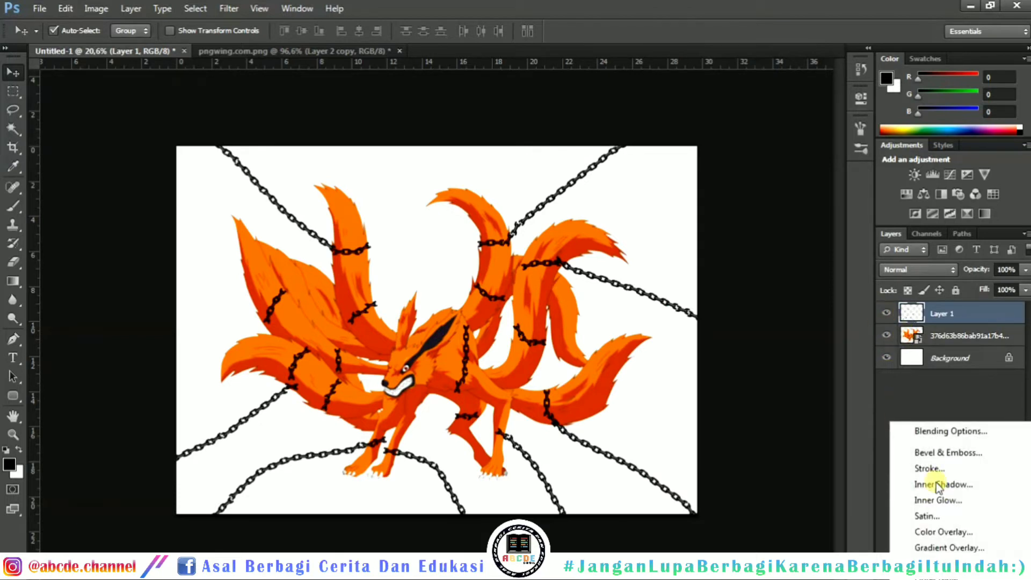
click(950, 431)
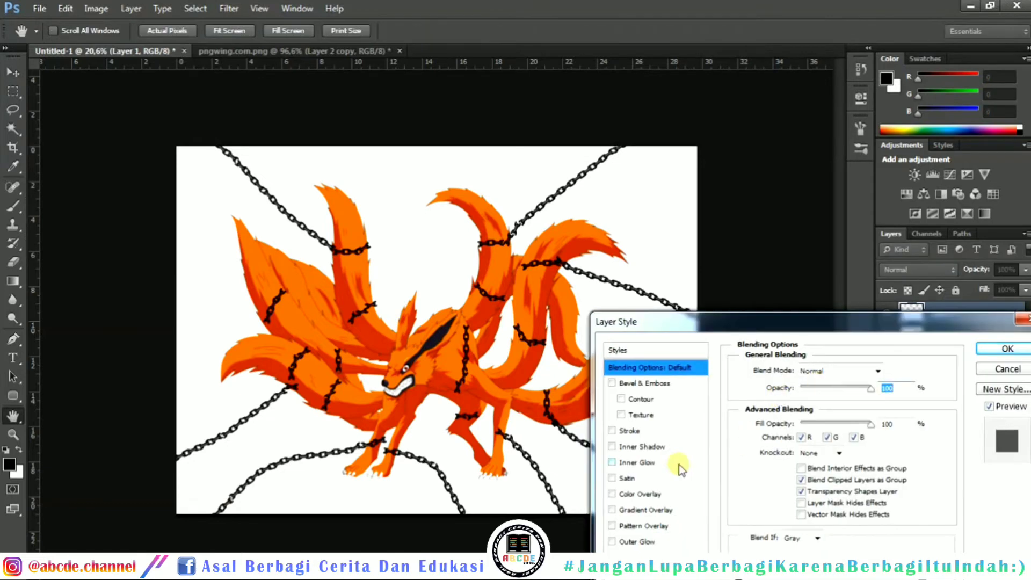
click(612, 509)
click(631, 509)
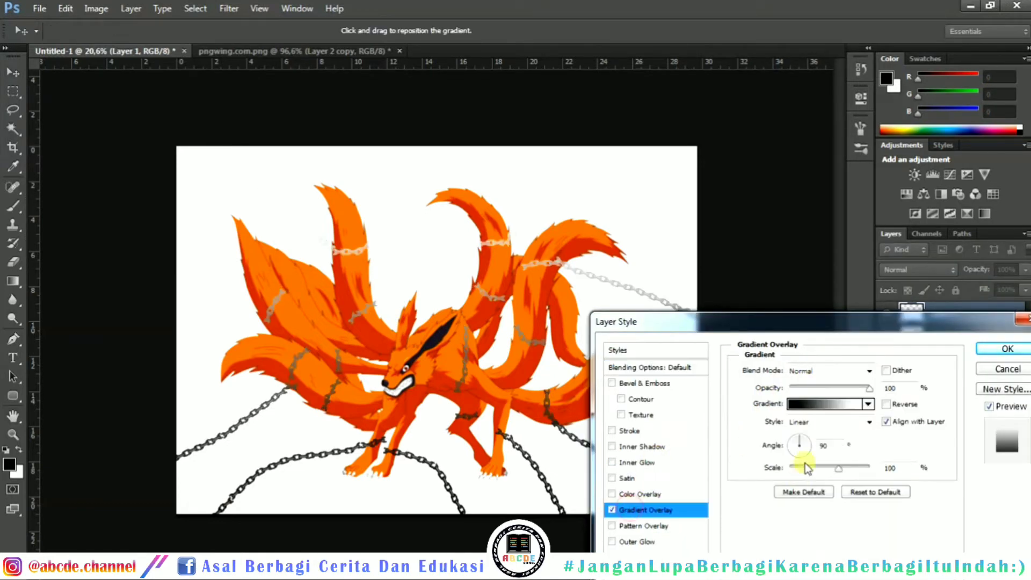
click(808, 404)
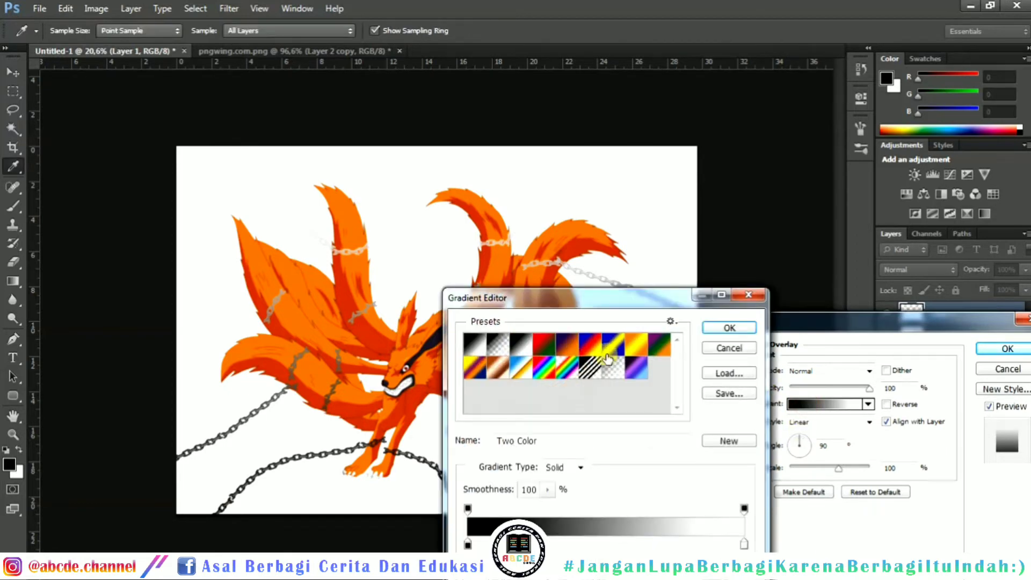
click(634, 345)
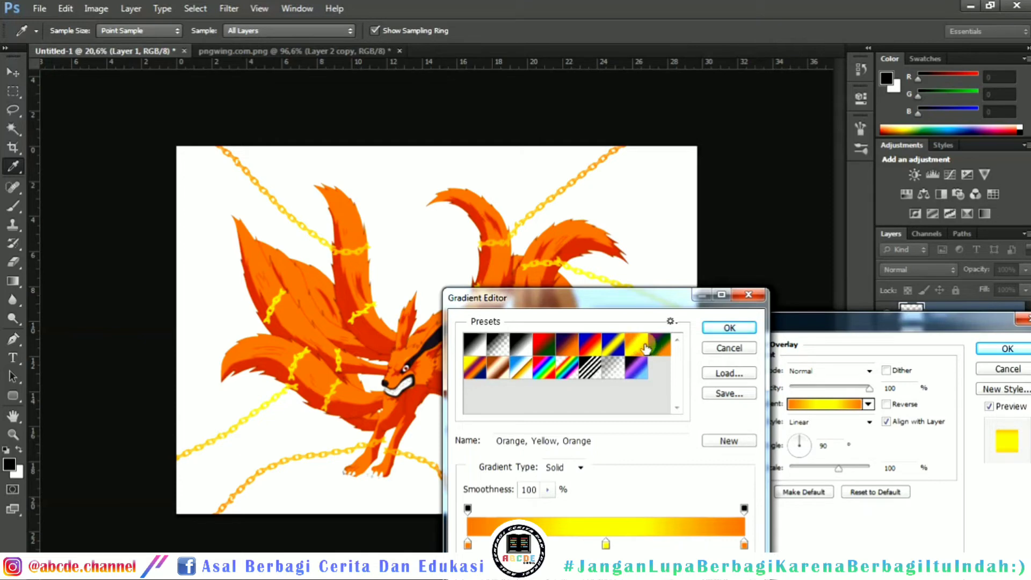
click(730, 328)
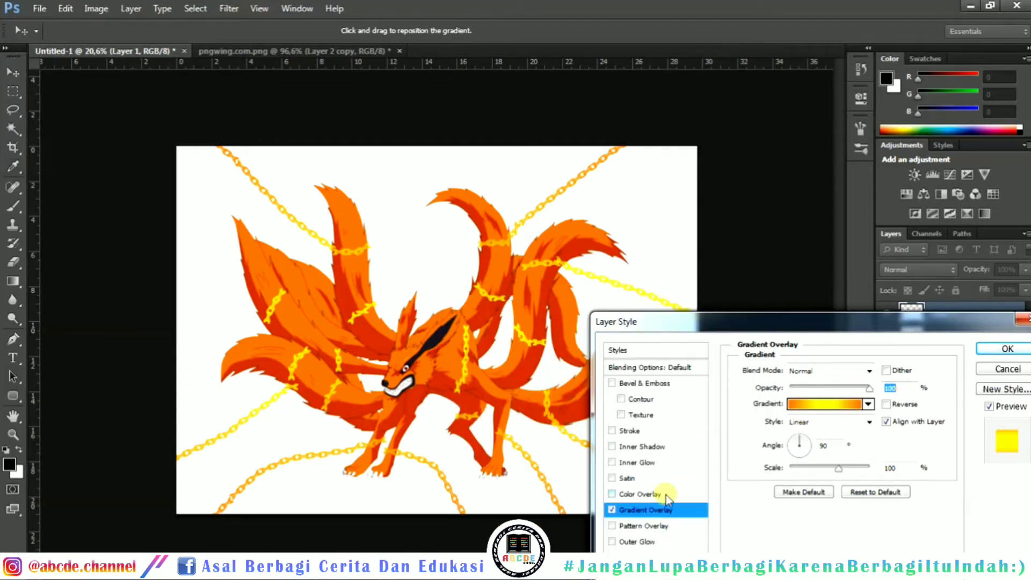
Step: Lower the gradient overlay's opacity slightly below 100% and add a Drop Shadow effect with reduced opacity to Layer 1
click(838, 388)
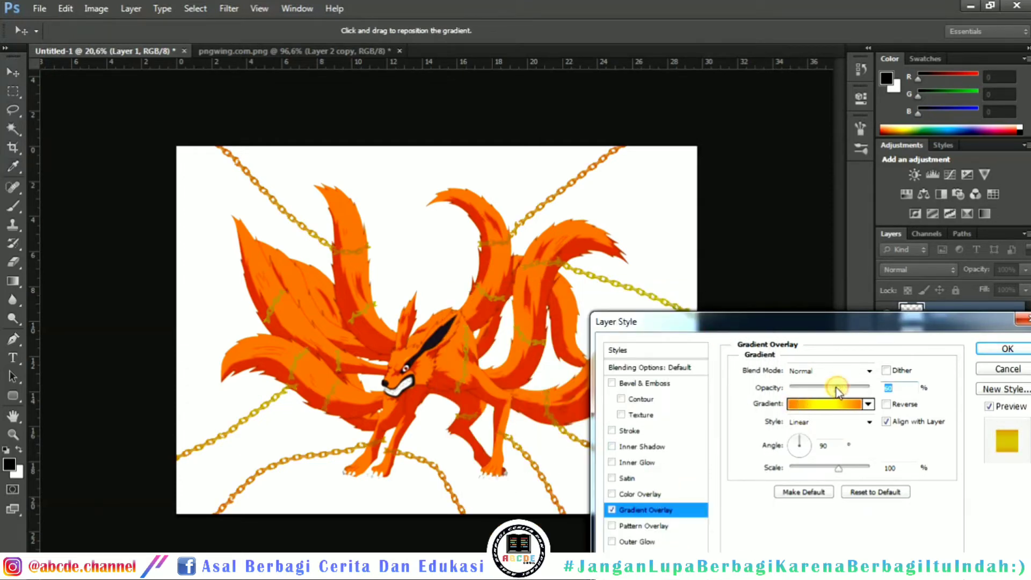
drag(839, 388, 860, 389)
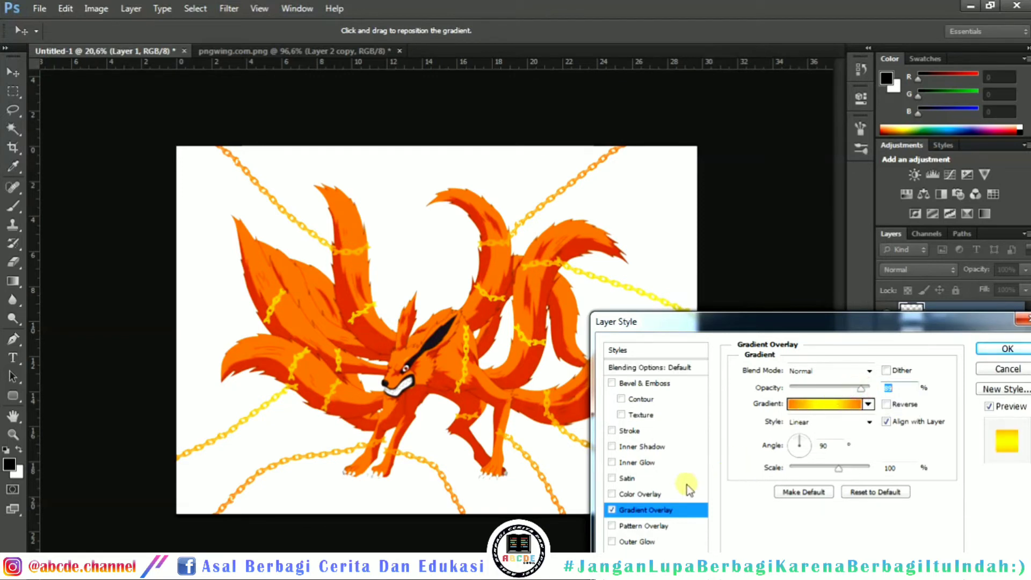
click(635, 556)
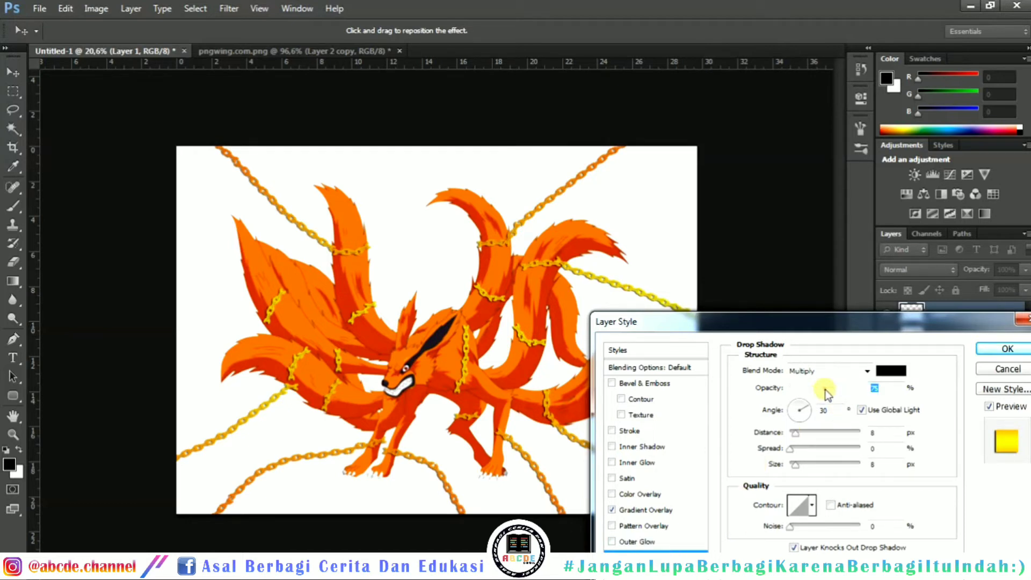
drag(825, 391, 817, 391)
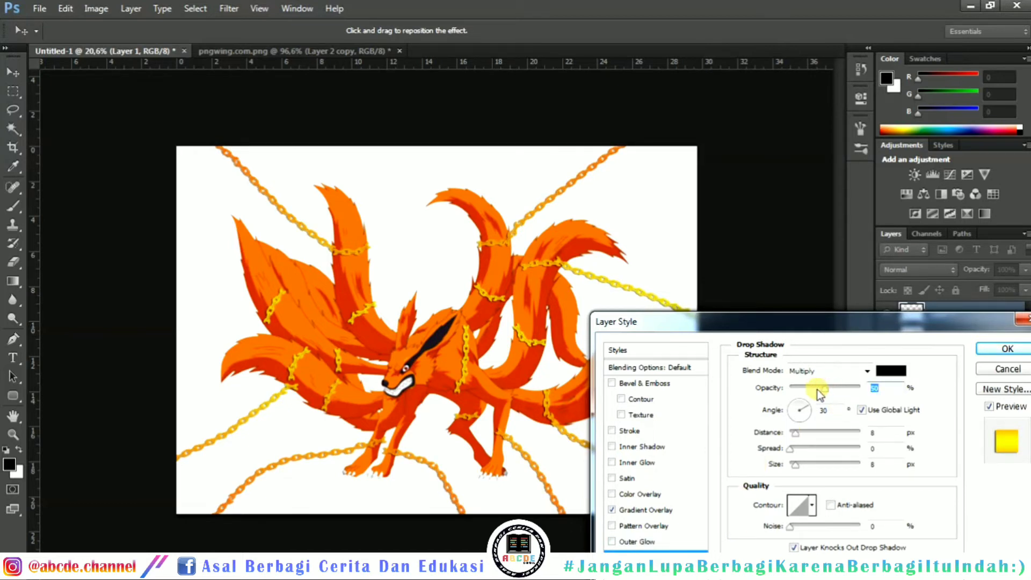
click(819, 390)
Step: Add a bright yellow Inner Glow (H 58, S 100, B 100) at 87% opacity to Layer 1 and apply the layer style
click(642, 464)
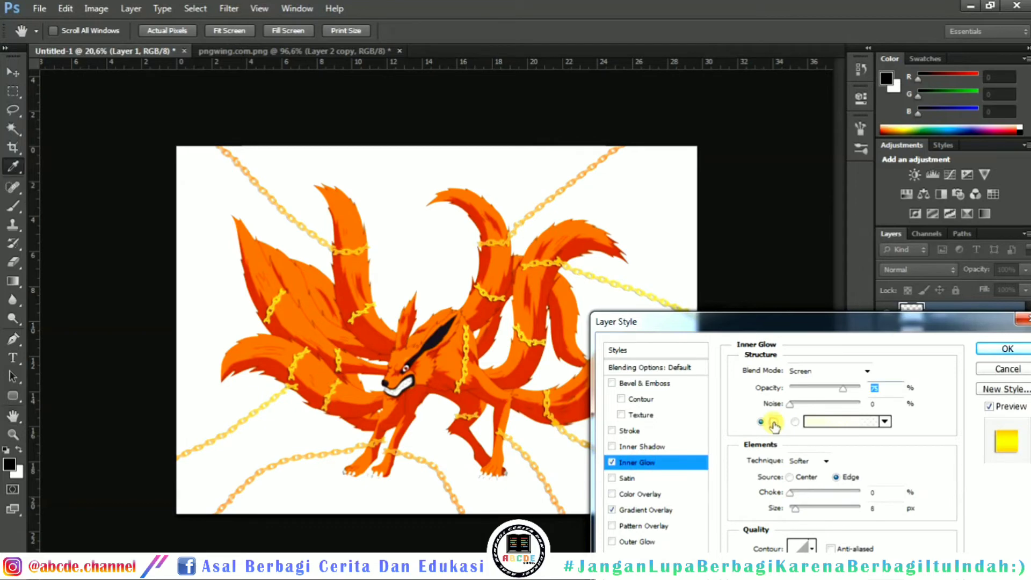
click(773, 423)
drag(683, 380, 695, 350)
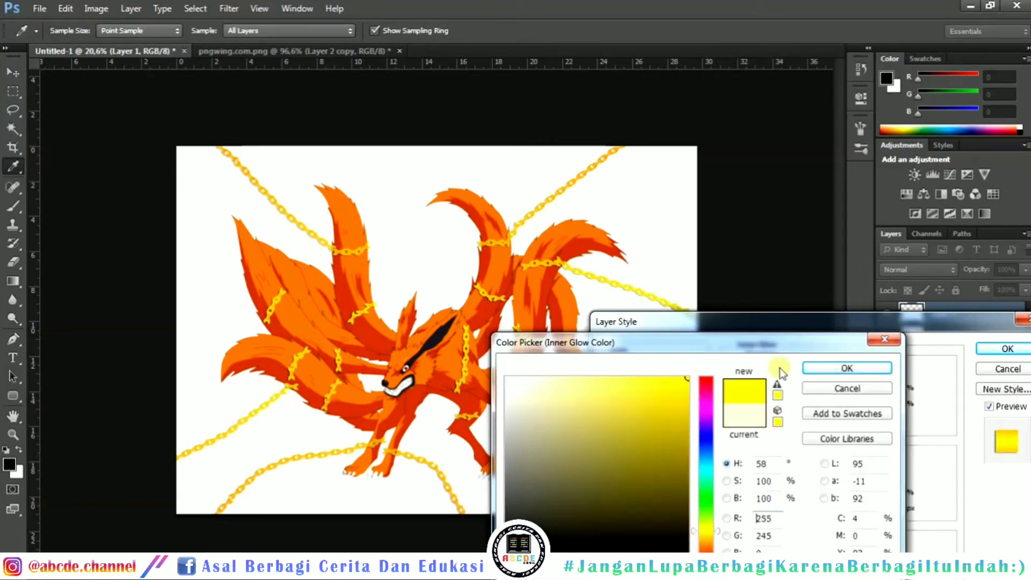
click(841, 369)
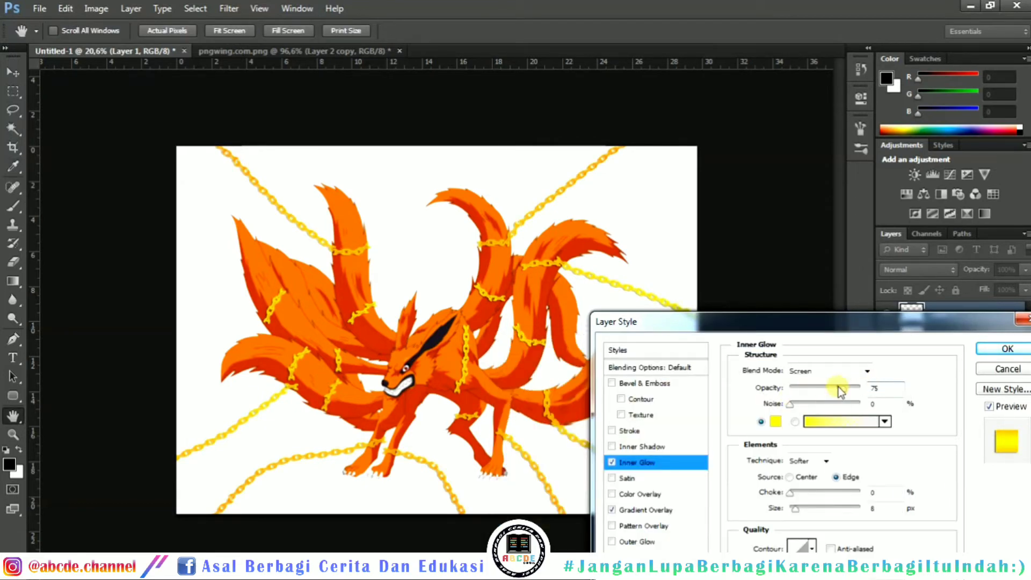
mouse_move(841, 391)
mouse_down()
mouse_move(827, 394)
mouse_move(867, 390)
mouse_move(849, 389)
mouse_up()
click(1010, 349)
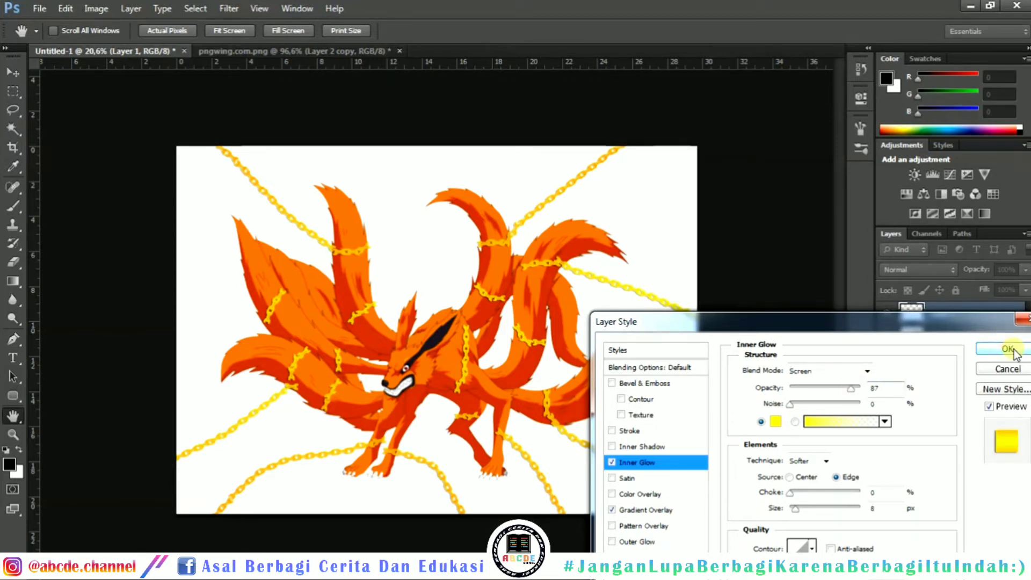
Step: Hide and show the Background layer to check the fox and chains against transparency
scroll(516, 350, down, 1)
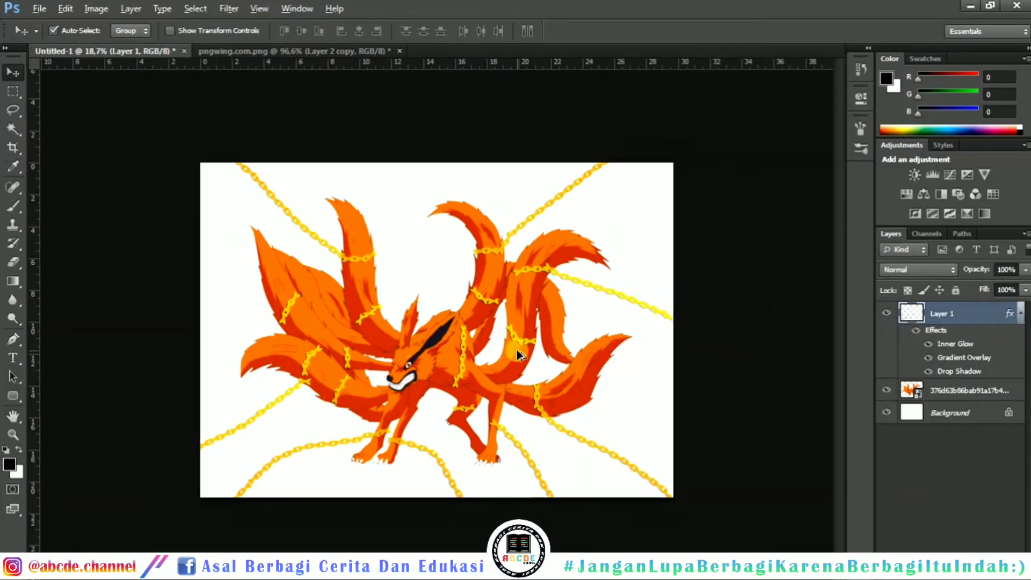
click(886, 412)
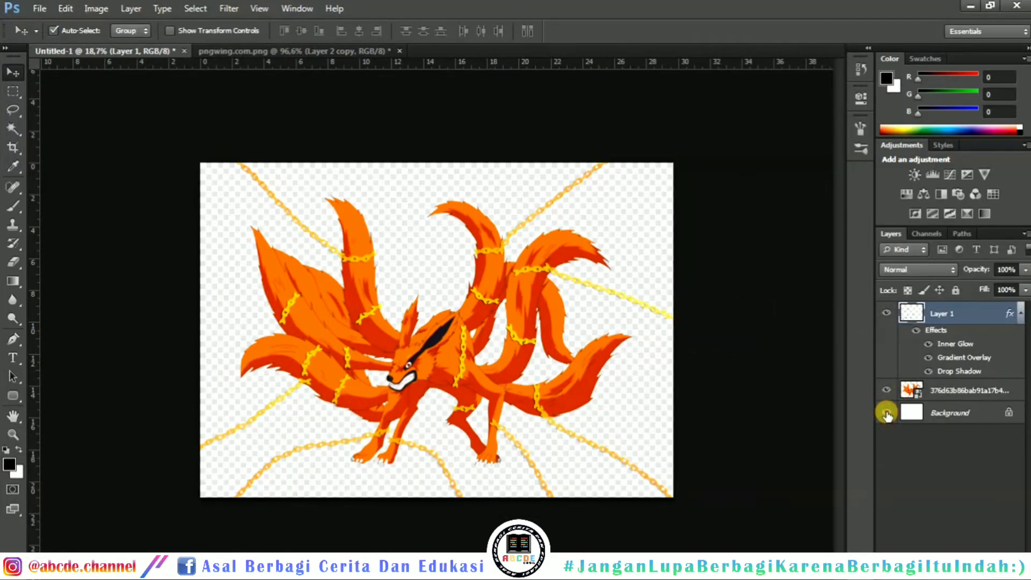
click(886, 413)
Step: Place the forest scenery image c7dabba89266948ae839e6451d826c81, scaled to about 138.7% to cover the canvas, and move its layer below the fox layer
click(81, 545)
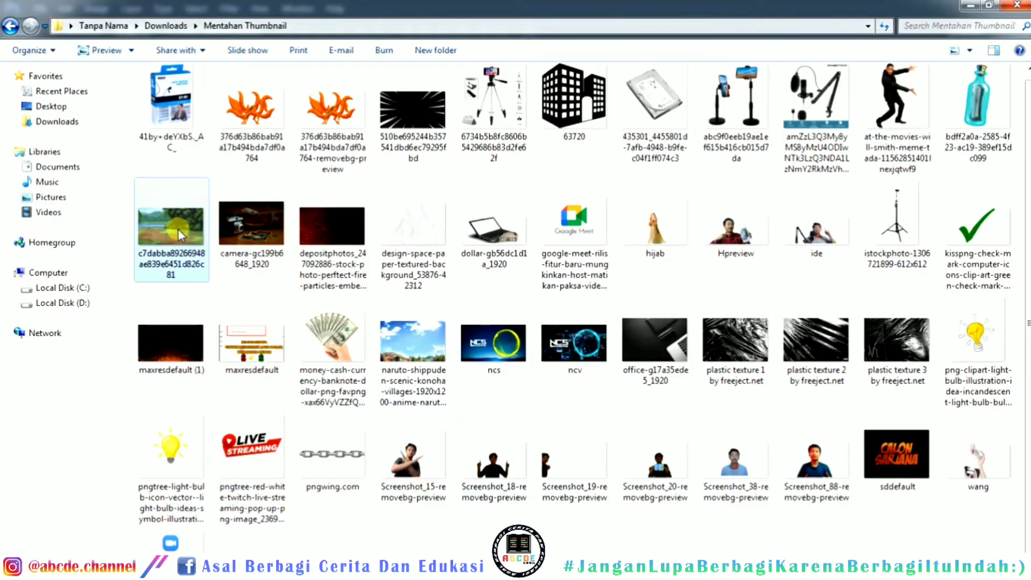
drag(178, 234, 382, 573)
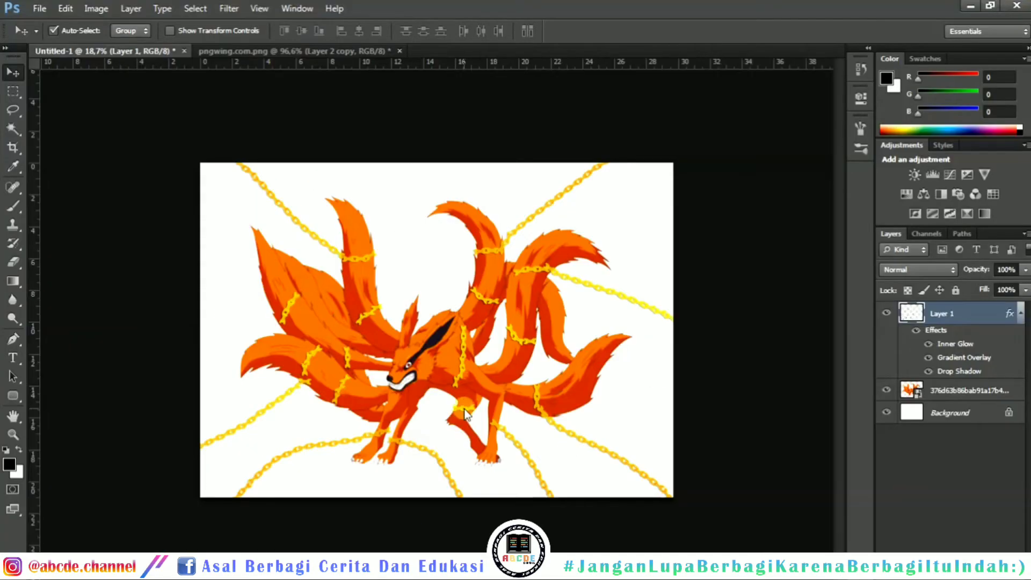
drag(465, 414, 512, 386)
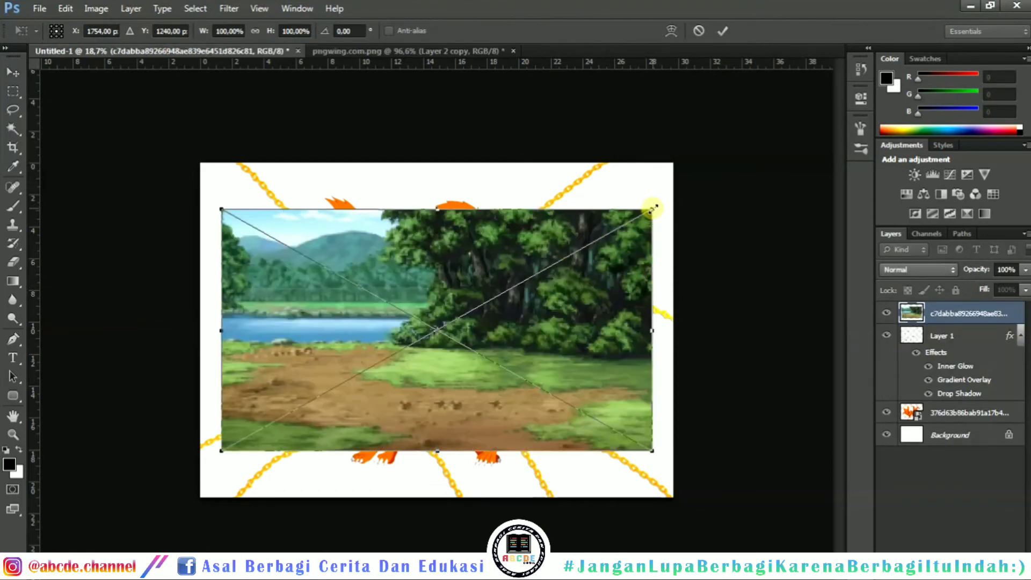
drag(653, 209, 721, 129)
click(722, 30)
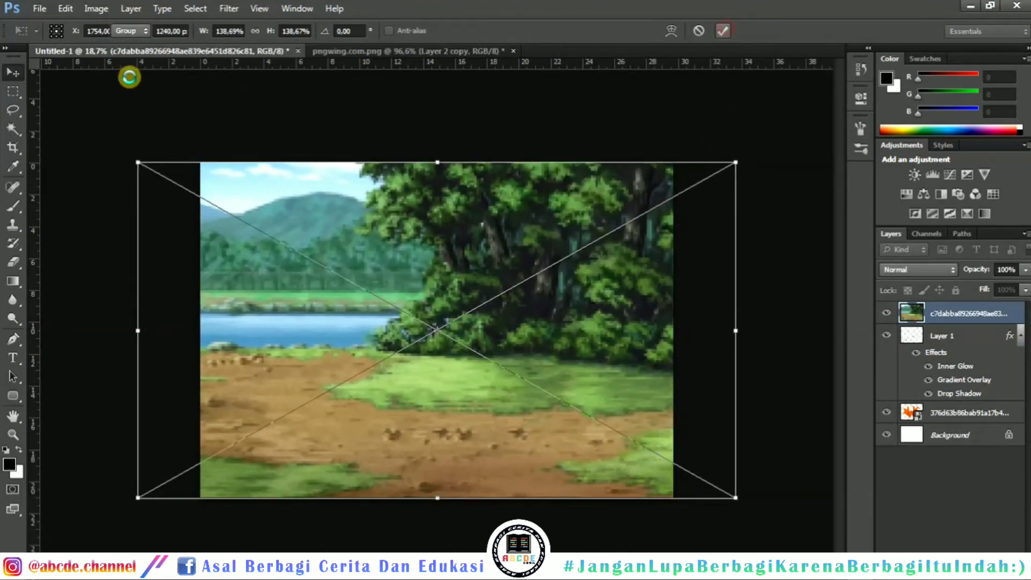
click(10, 72)
drag(963, 317, 946, 422)
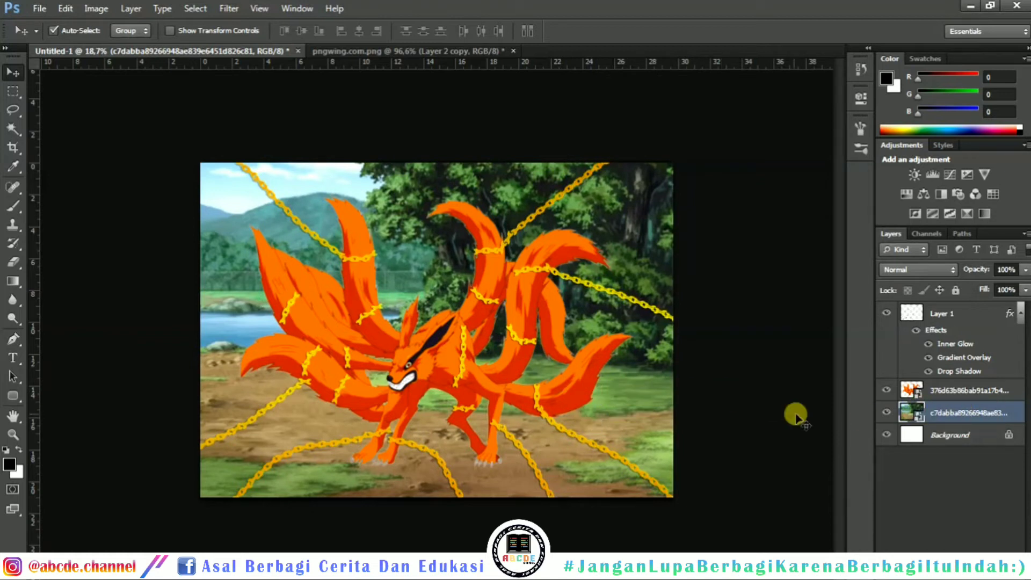
Step: Duplicate Layer 1 and the fox layer together and merge the two copies into one layer
click(920, 390)
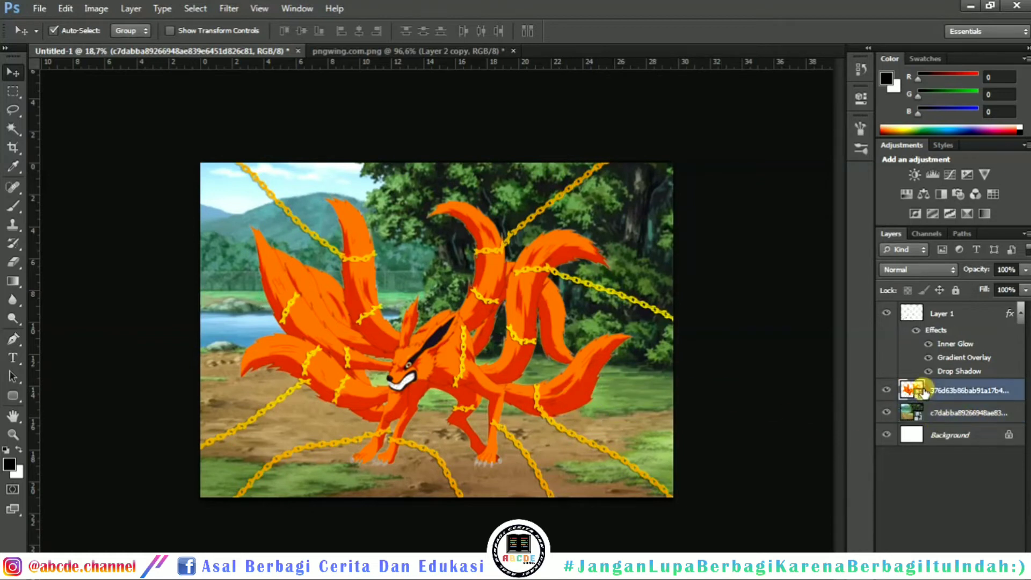
click(943, 317)
ctrl+click(949, 388)
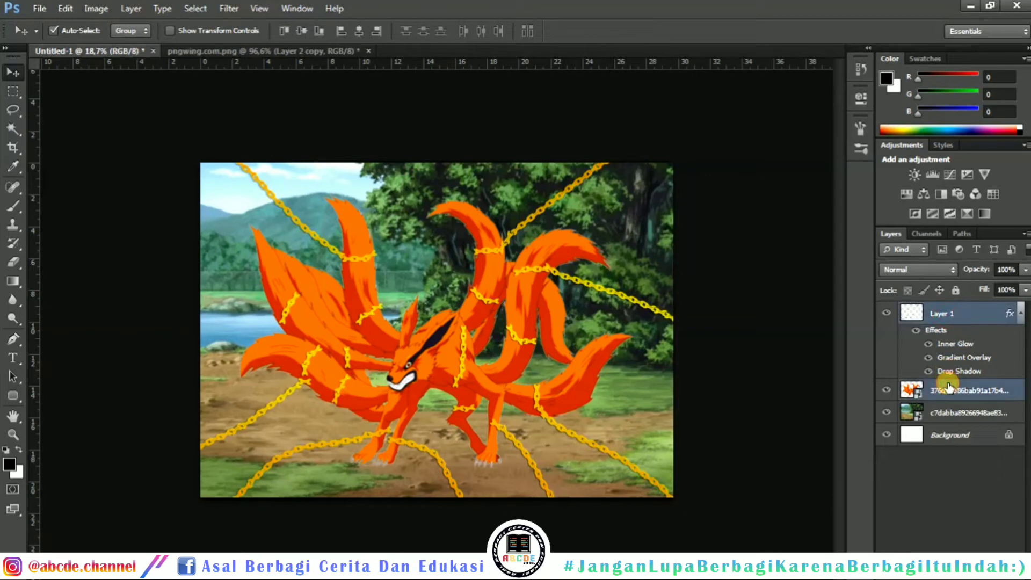
key(ctrl+j)
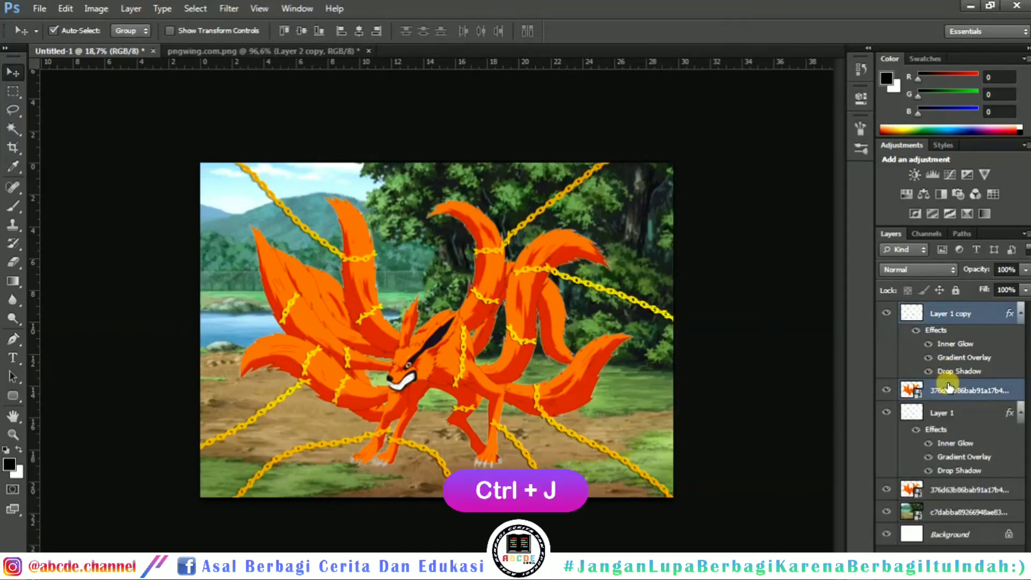
key(ctrl+e)
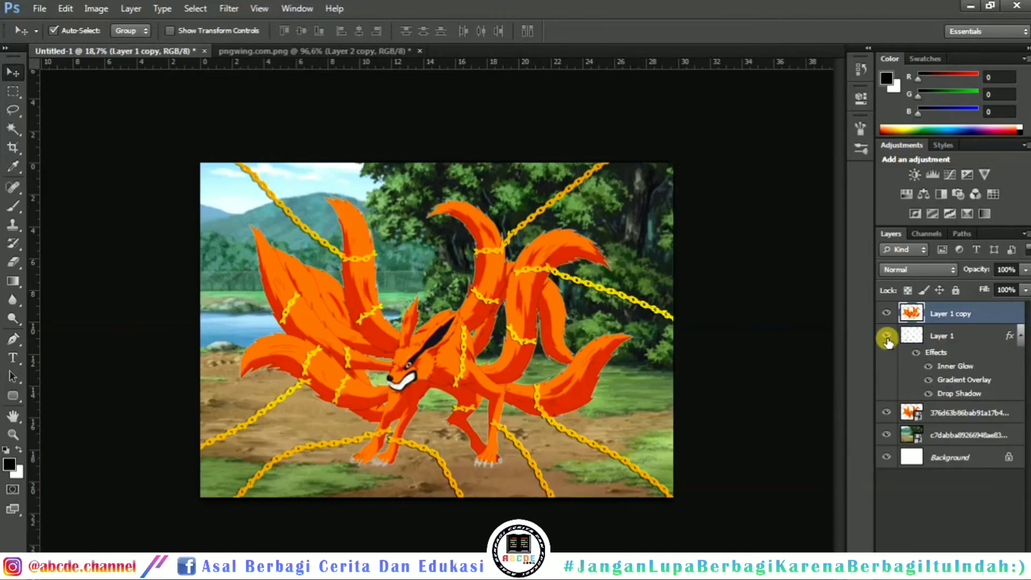
click(887, 336)
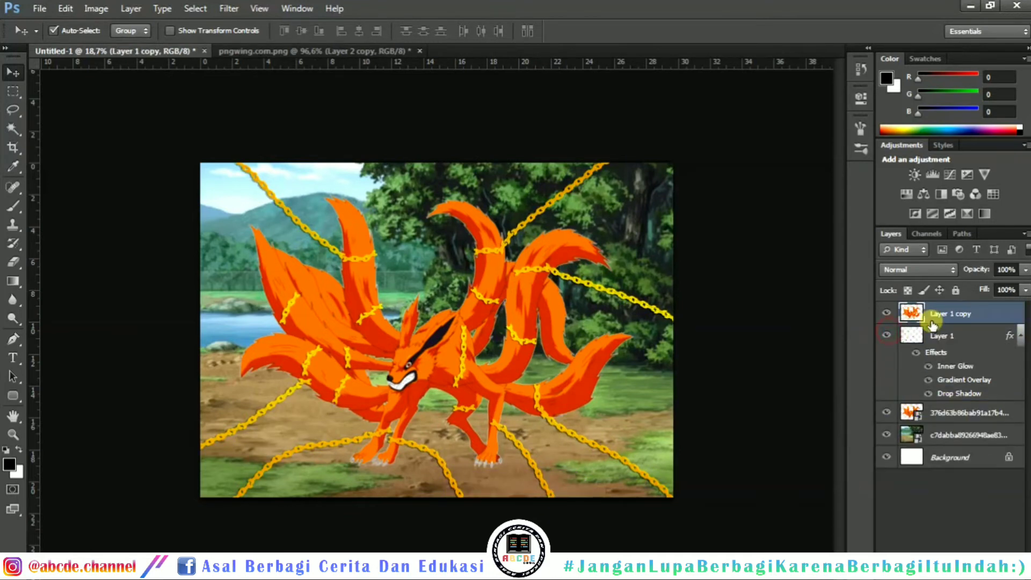
Step: Turn the merged copy black with a Hue/Saturation lightness of -100 and move it below the fox layer
key(ctrl+u)
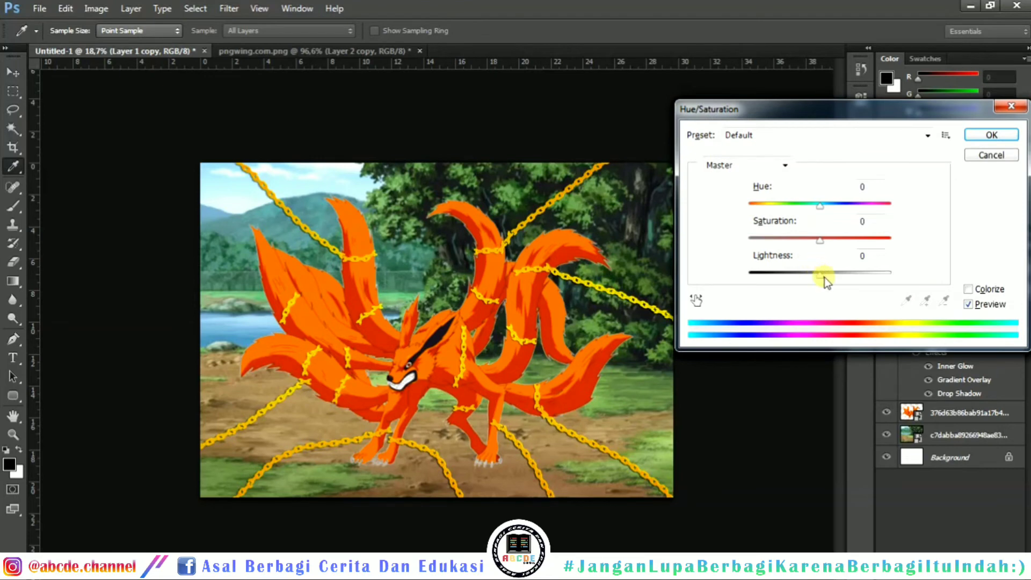
drag(824, 277, 695, 279)
click(981, 135)
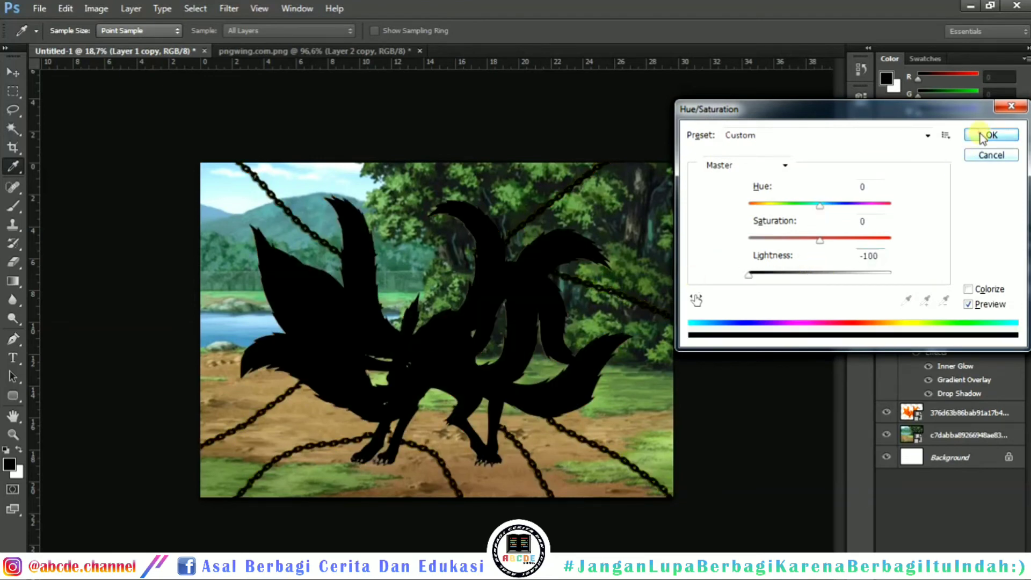
click(956, 312)
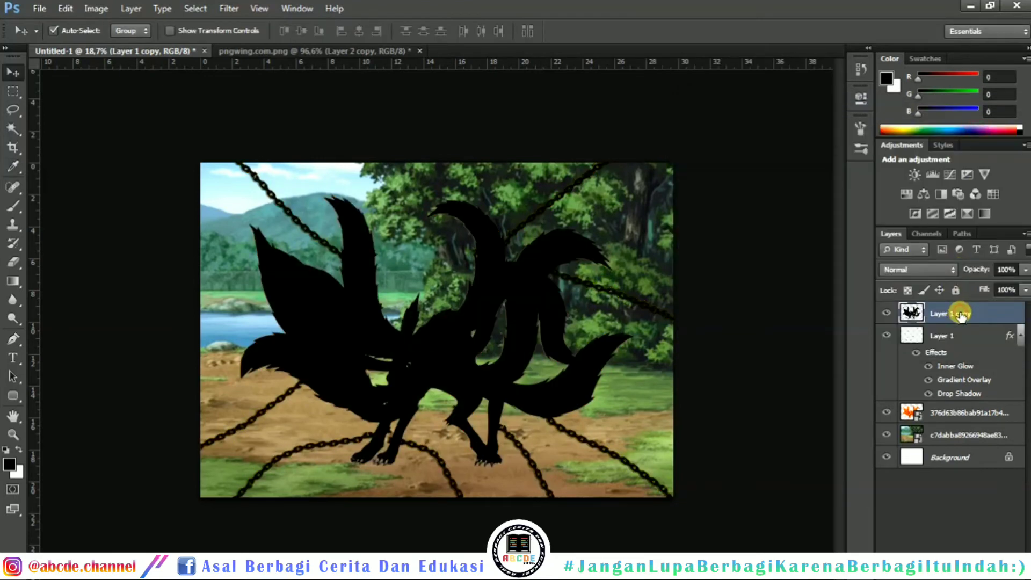
drag(961, 315, 943, 417)
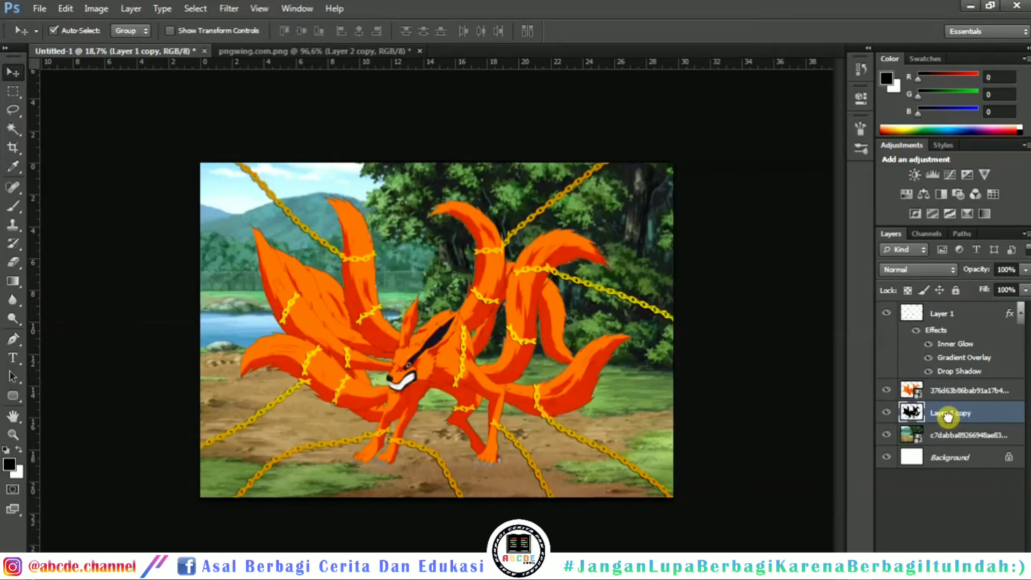
Step: Free-transform the black copy to about 24.3% height and position it at the fox's feet as a ground shadow
key(ctrl+t)
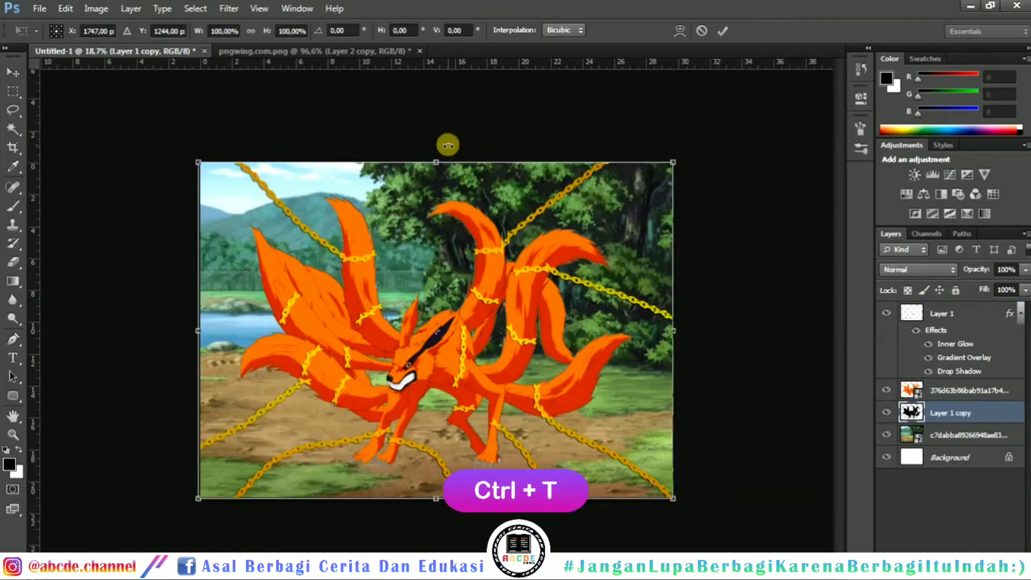
drag(439, 206, 436, 374)
drag(459, 437, 466, 420)
drag(435, 304, 468, 401)
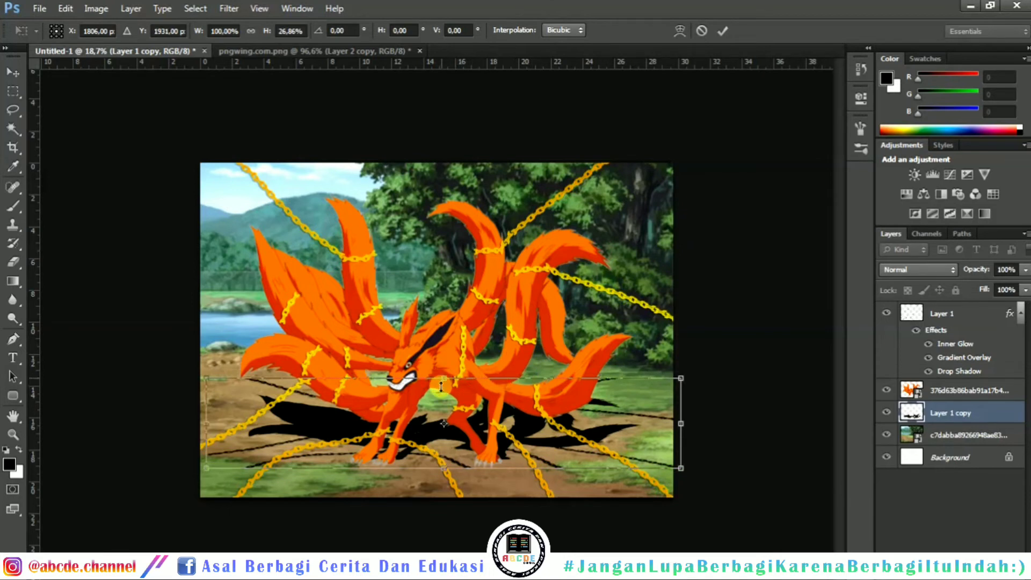
drag(442, 383, 444, 387)
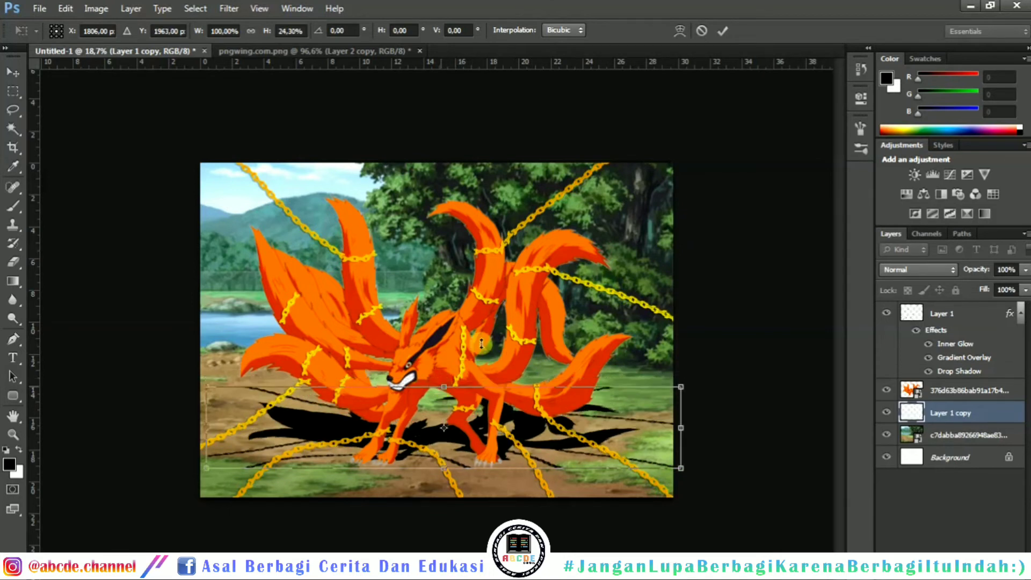
click(725, 31)
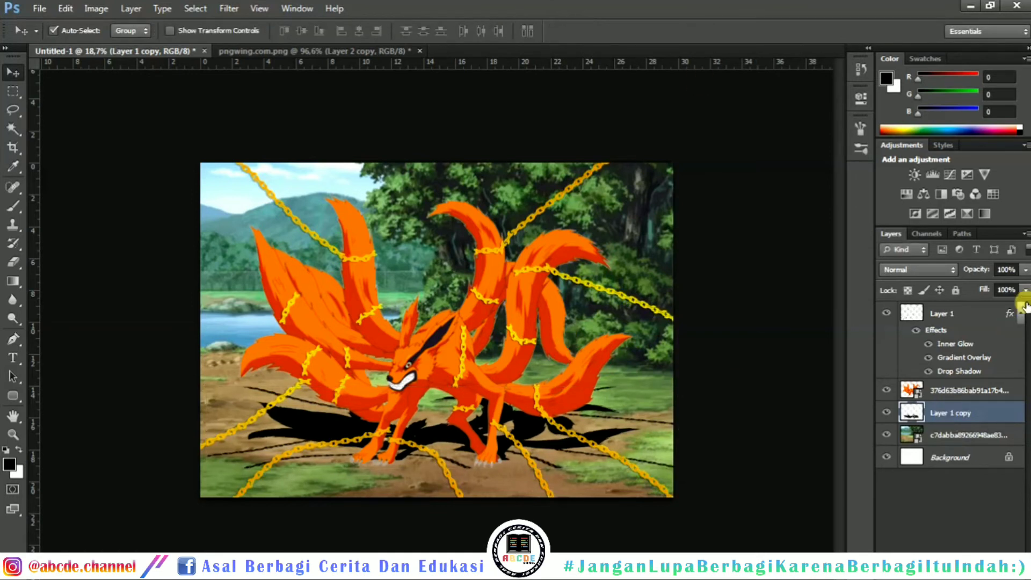
Step: Set the shadow layer's opacity to 39% and soften it with a Gaussian Blur of 9.6 pixels
click(1025, 269)
drag(978, 284, 990, 285)
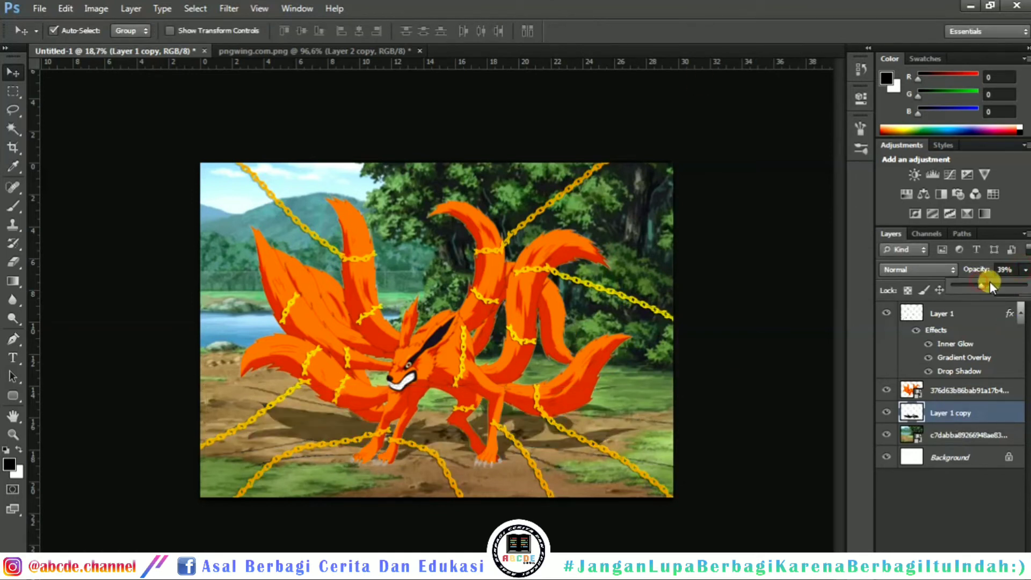
click(230, 8)
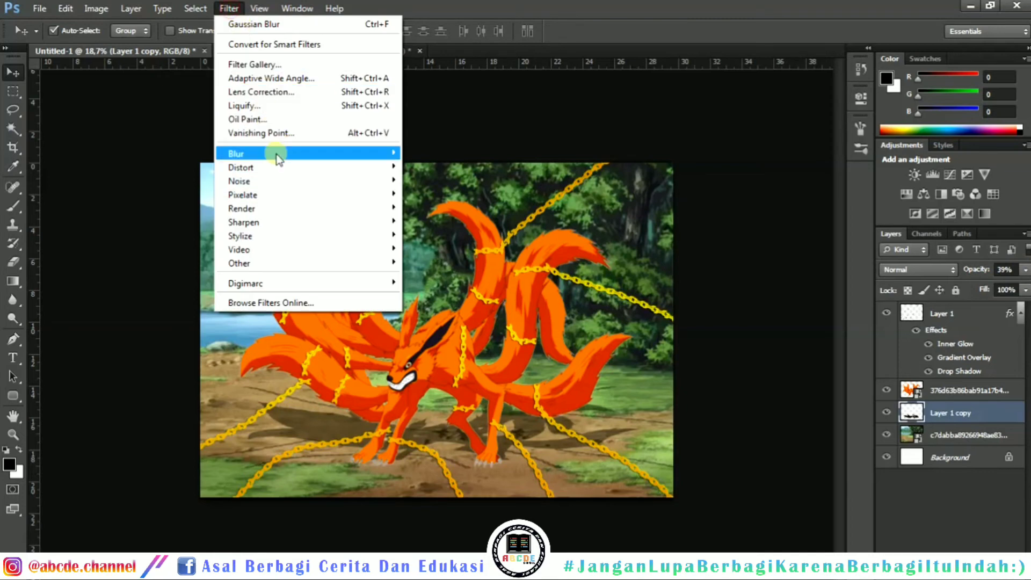
mouse_move(277, 156)
click(458, 255)
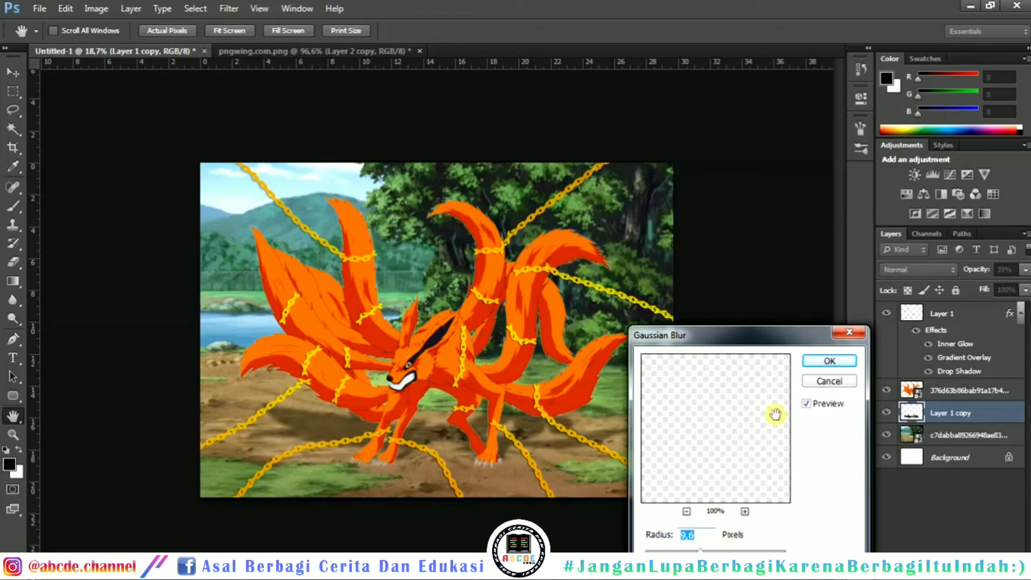
click(827, 363)
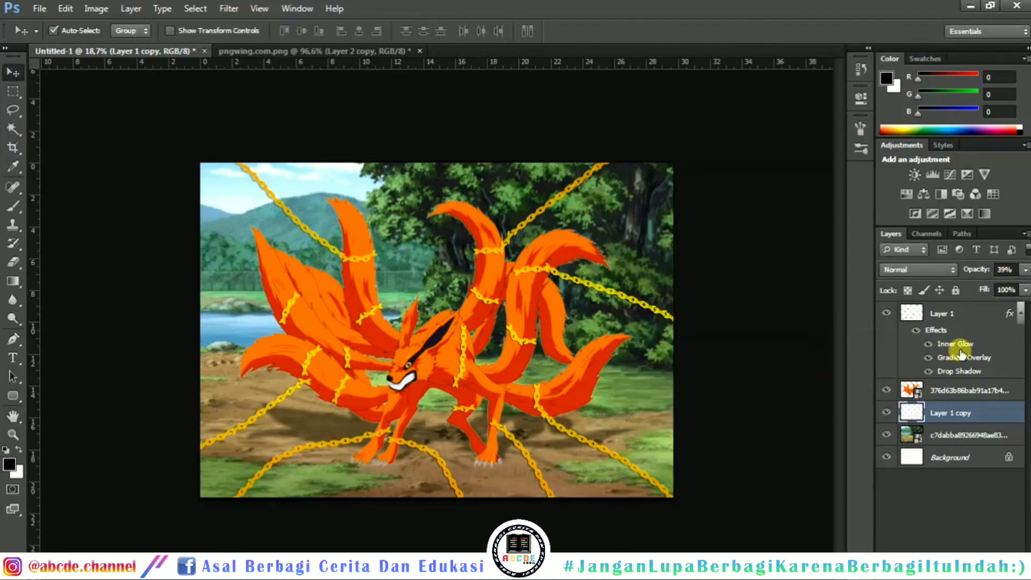
Step: Add a Color Lookup adjustment above Layer 1 using the Moonlight.3DL preset and set its opacity to 74%
click(944, 456)
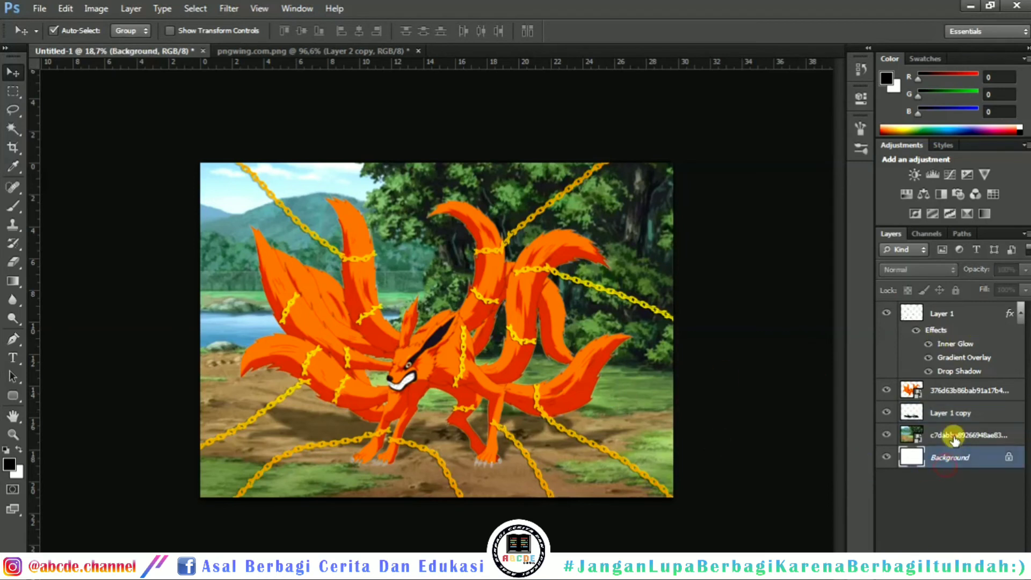
click(953, 435)
click(946, 313)
click(956, 573)
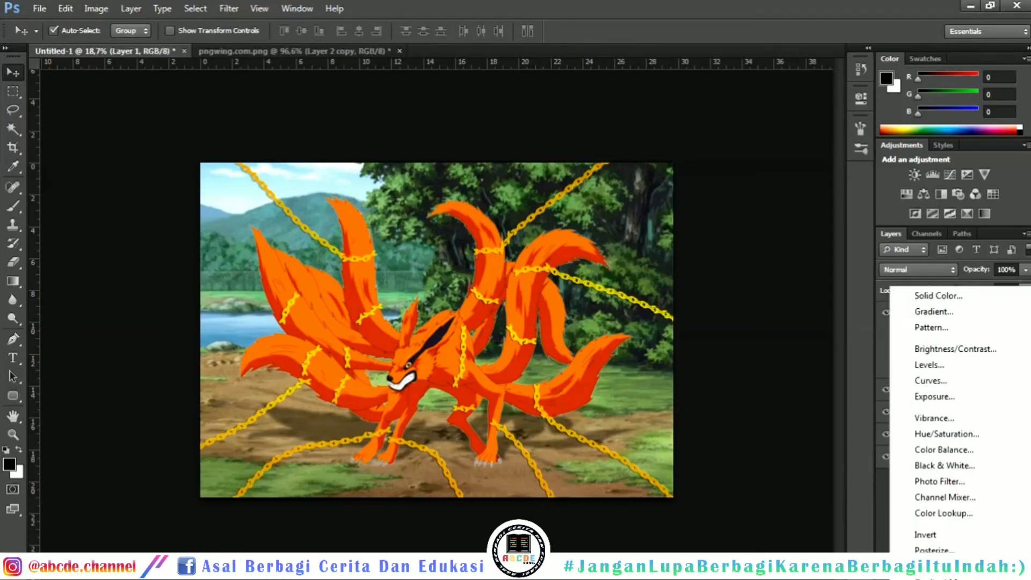
click(956, 514)
click(729, 134)
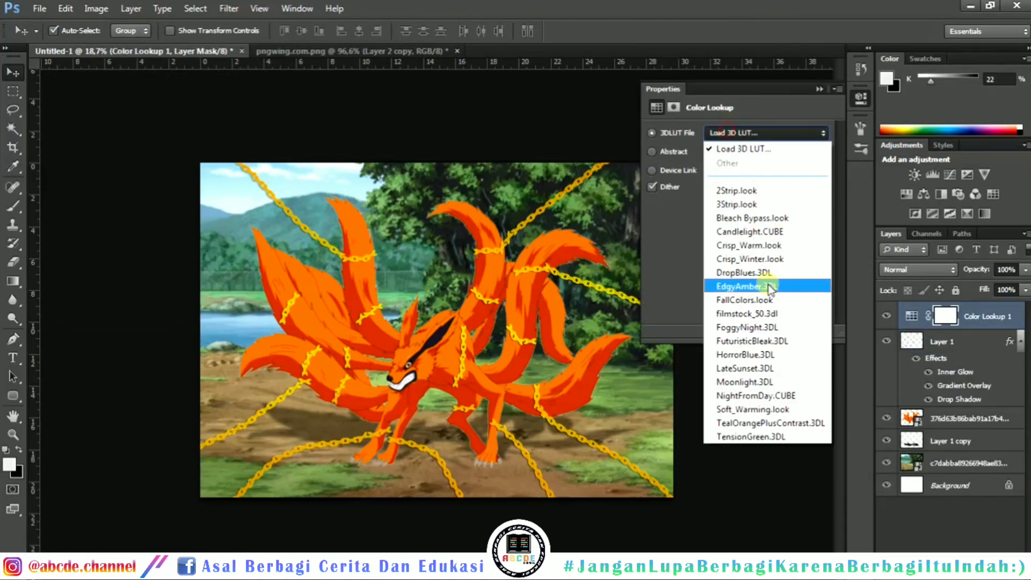
click(761, 379)
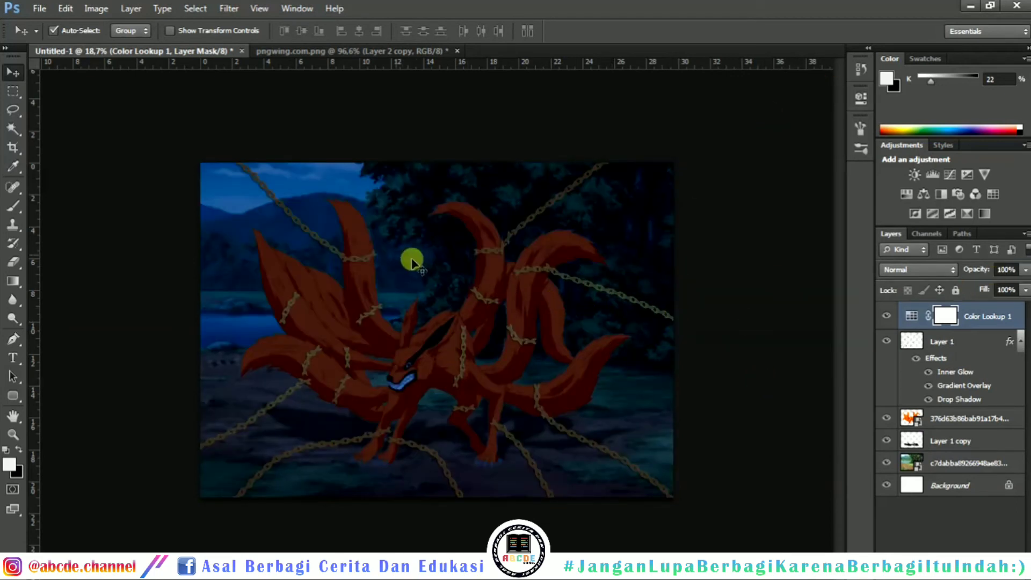
click(1023, 270)
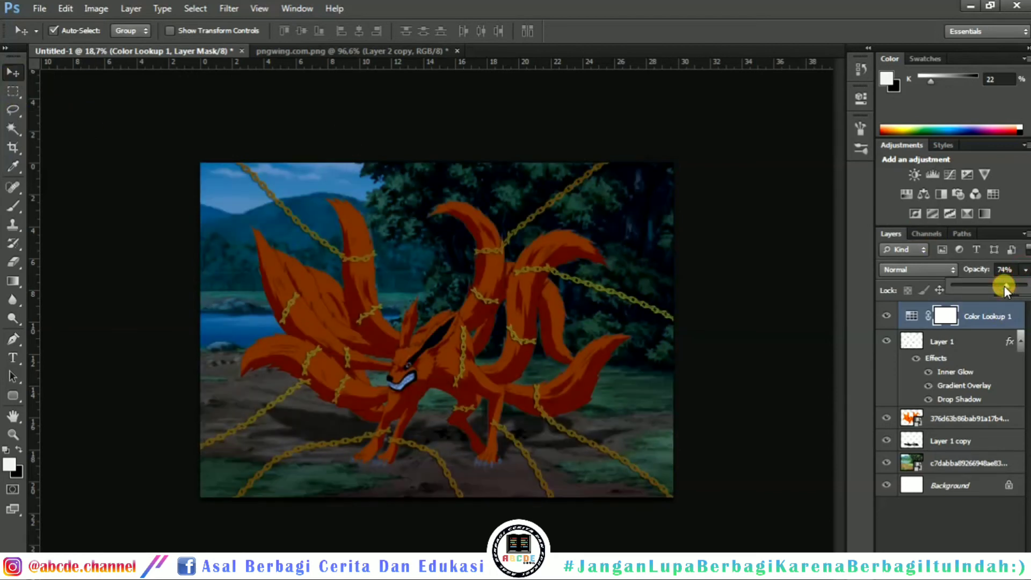
click(356, 51)
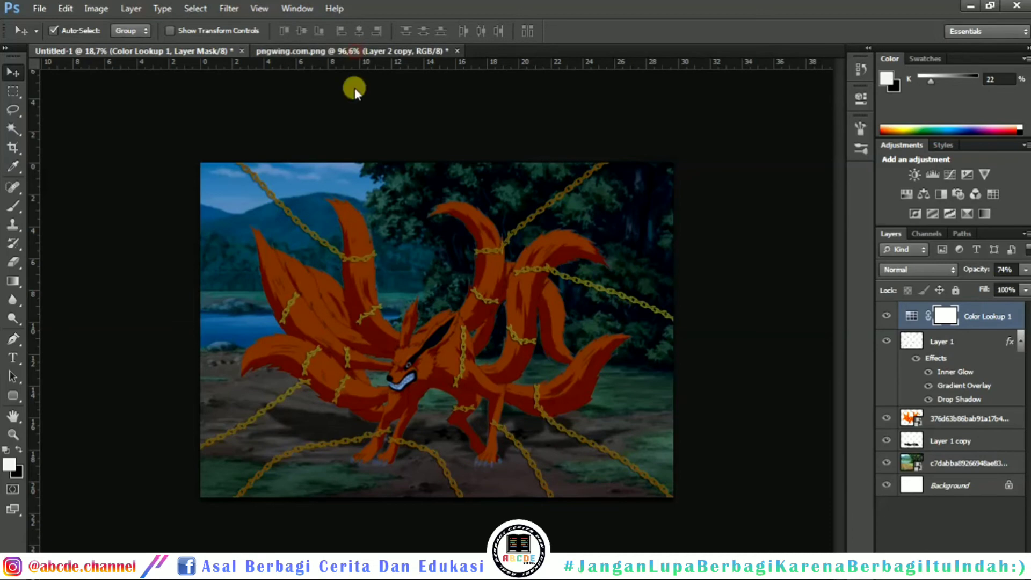
click(160, 50)
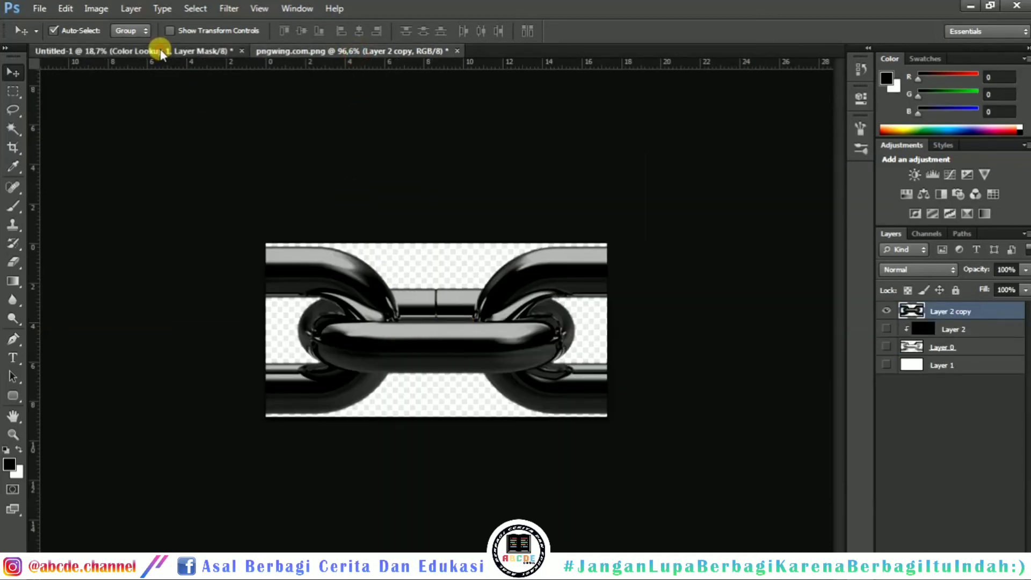
click(356, 51)
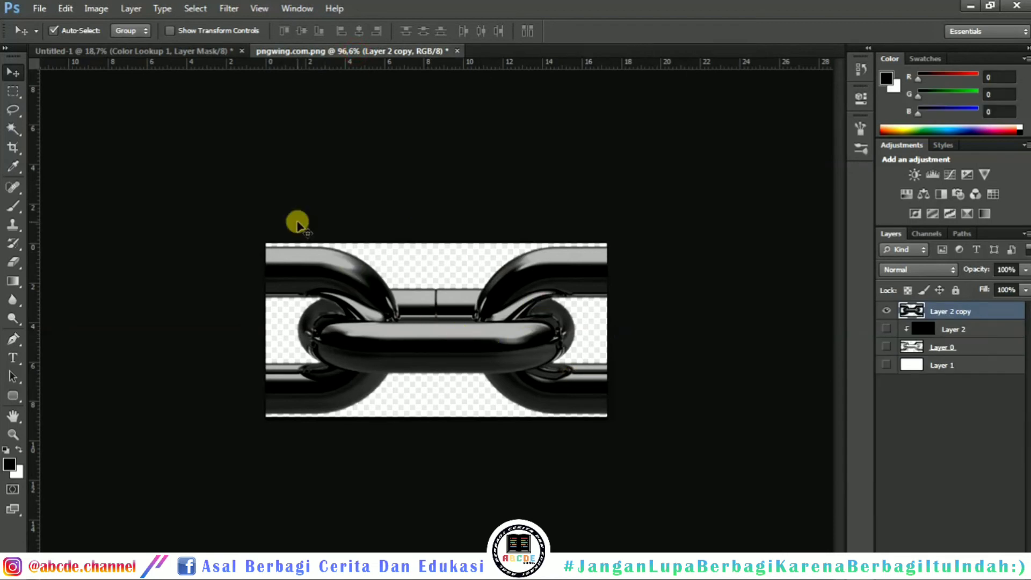
click(177, 53)
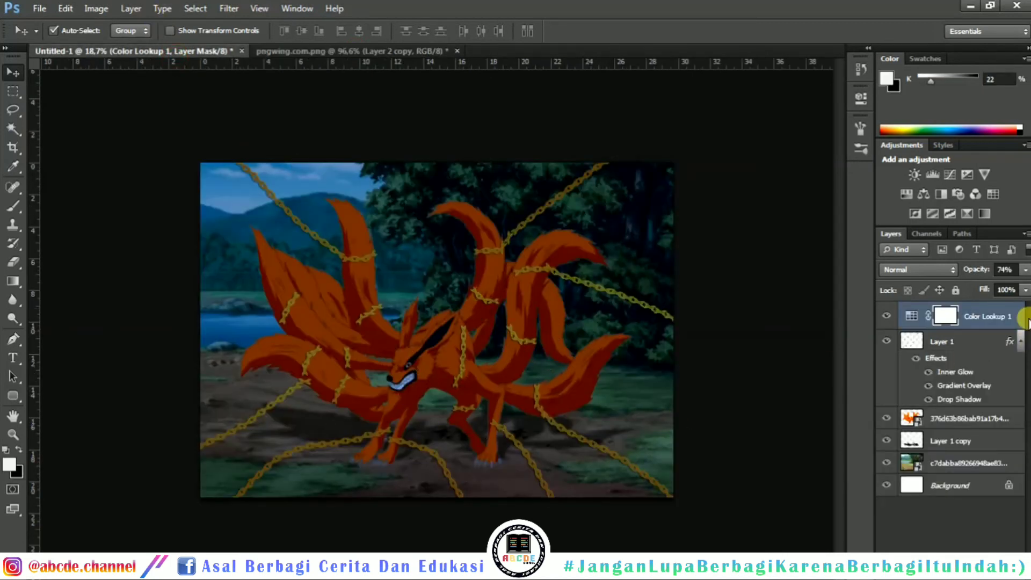
Step: Lower the Color Lookup adjustment layer's opacity to 24%
click(1026, 269)
drag(990, 283, 973, 286)
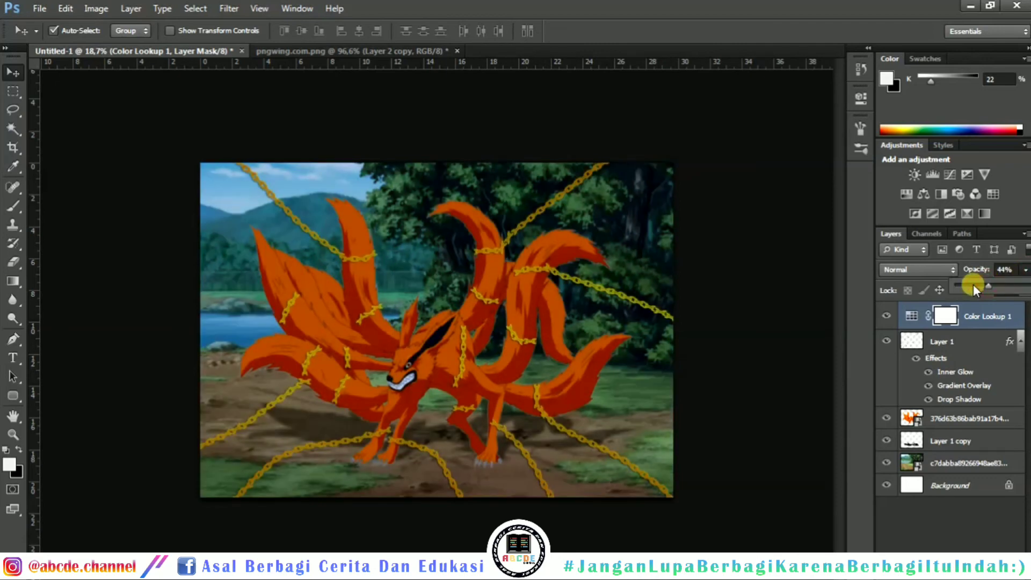
click(971, 486)
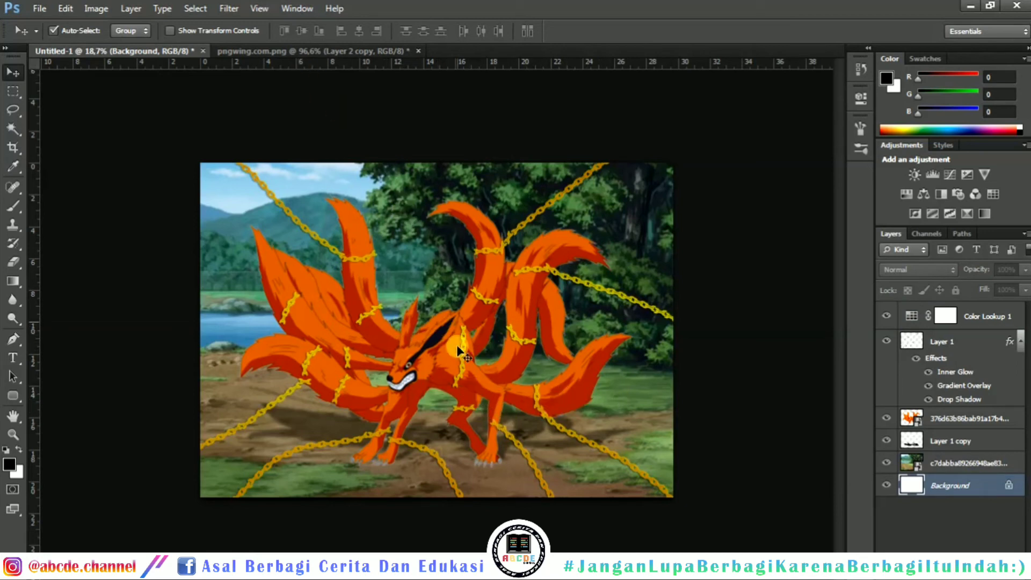
click(307, 50)
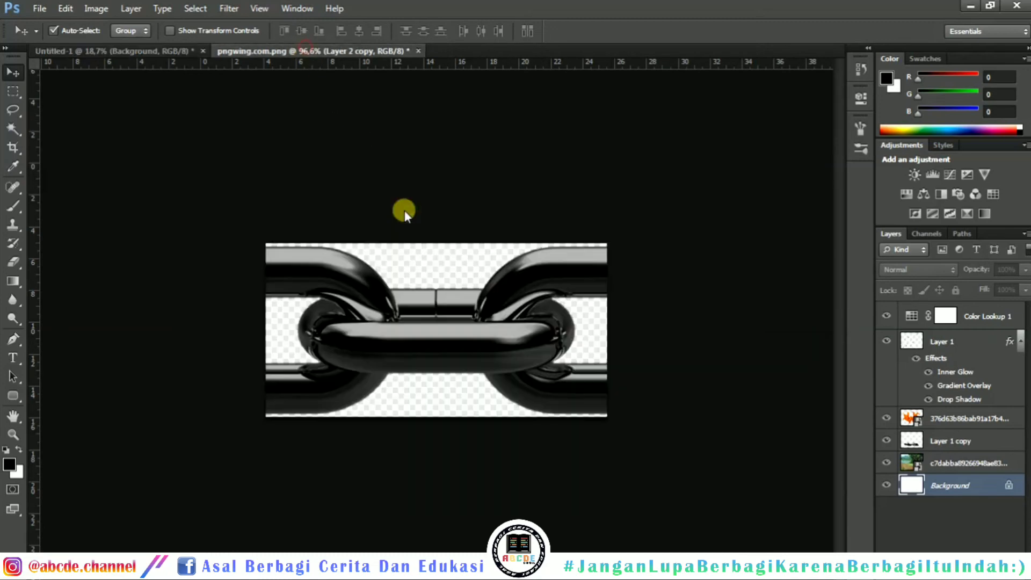
click(156, 51)
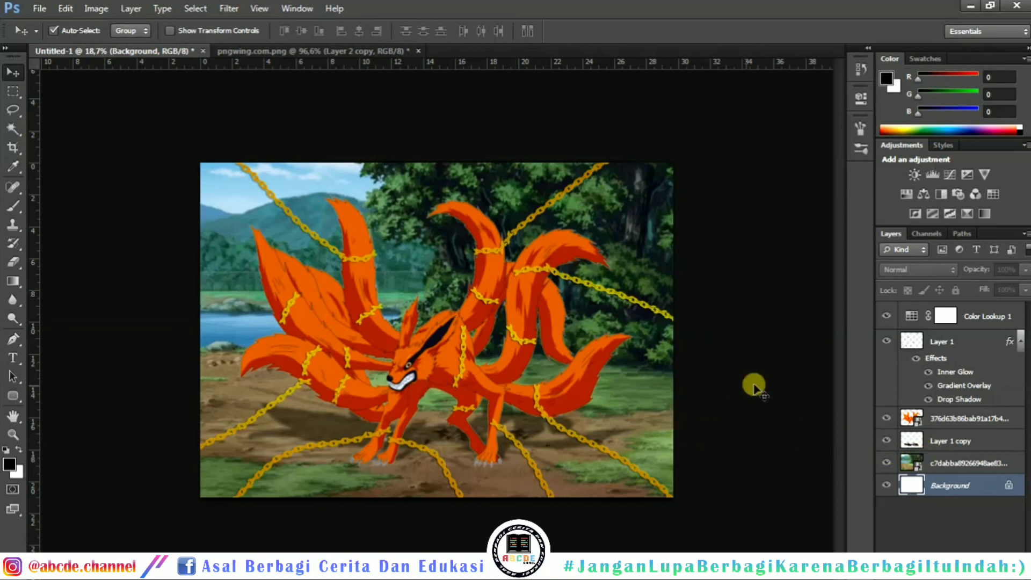
click(969, 328)
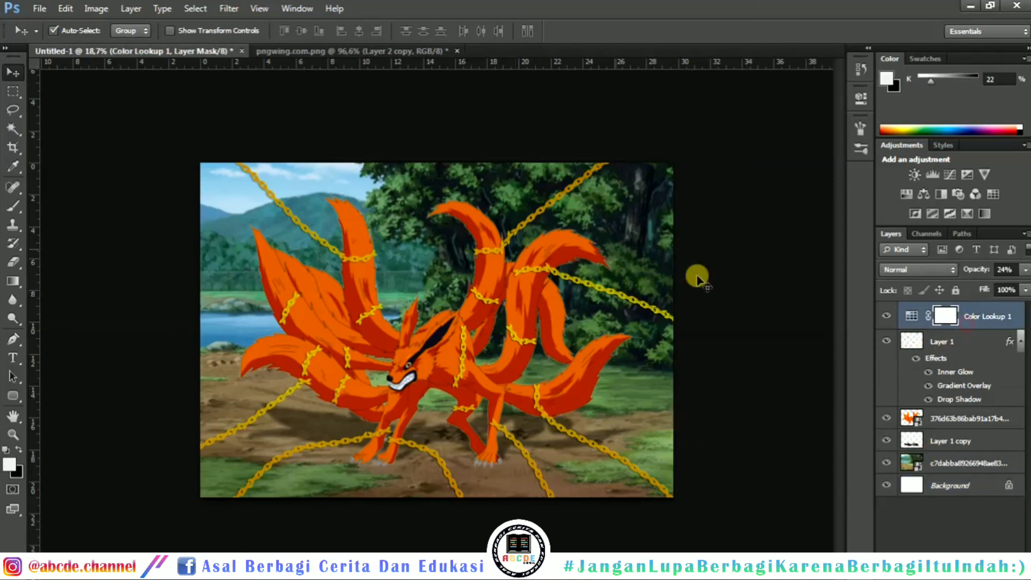
click(378, 52)
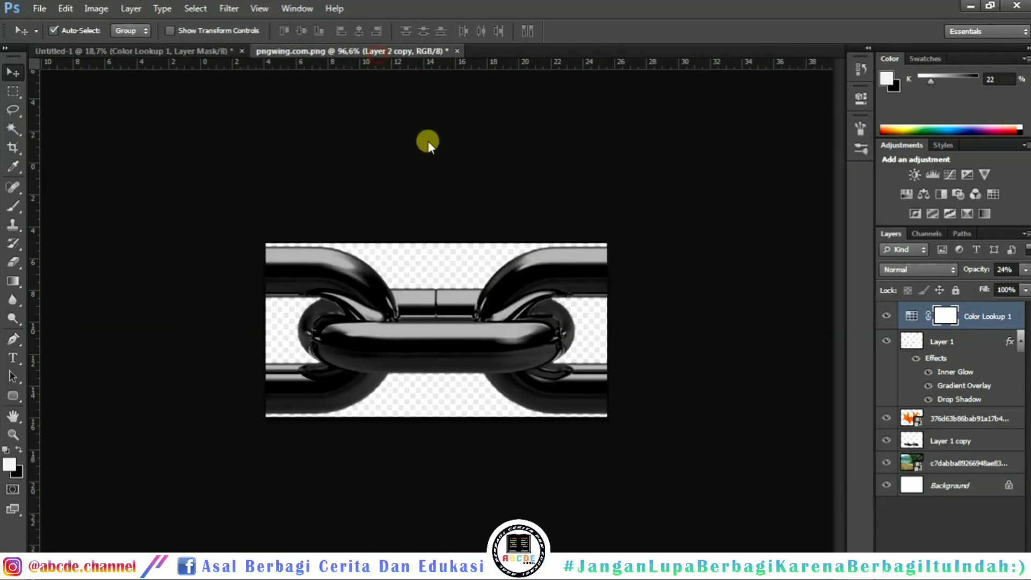
click(202, 52)
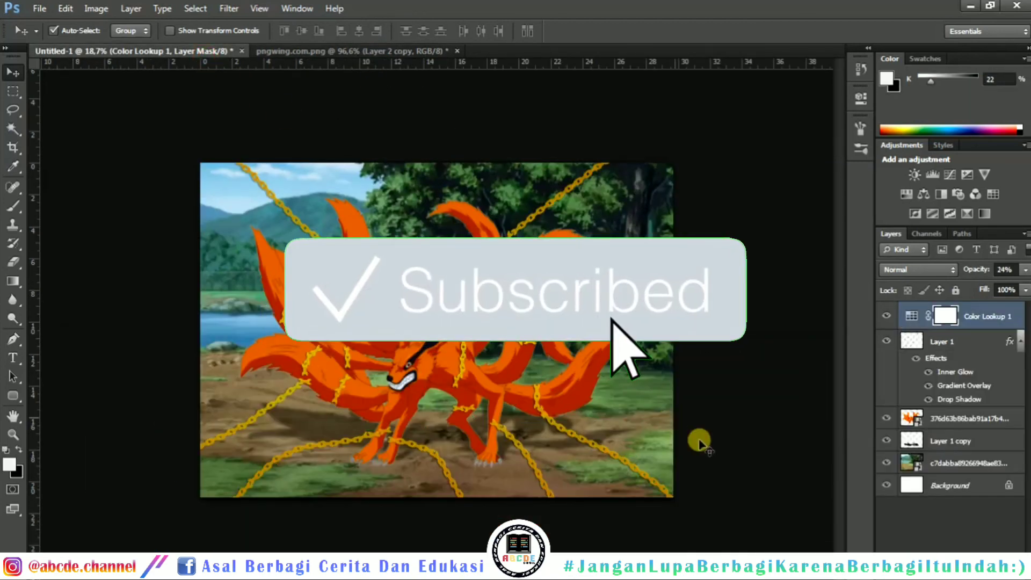